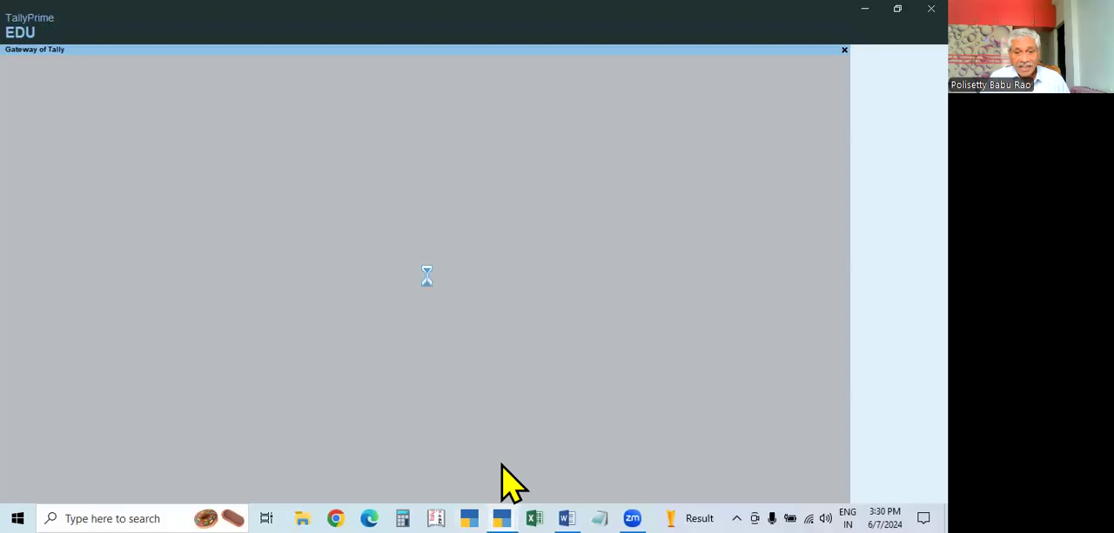
# Quit TallyPrime, confirm the exit, and start TallyPrime 4.1 again from Windows
pyautogui.press('Escape')
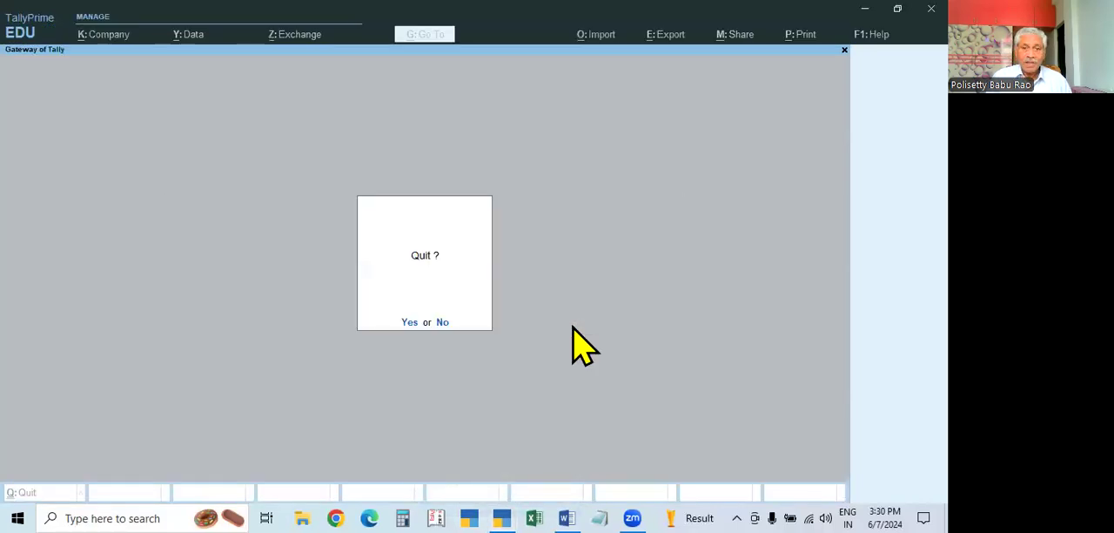
pyautogui.press('Return')
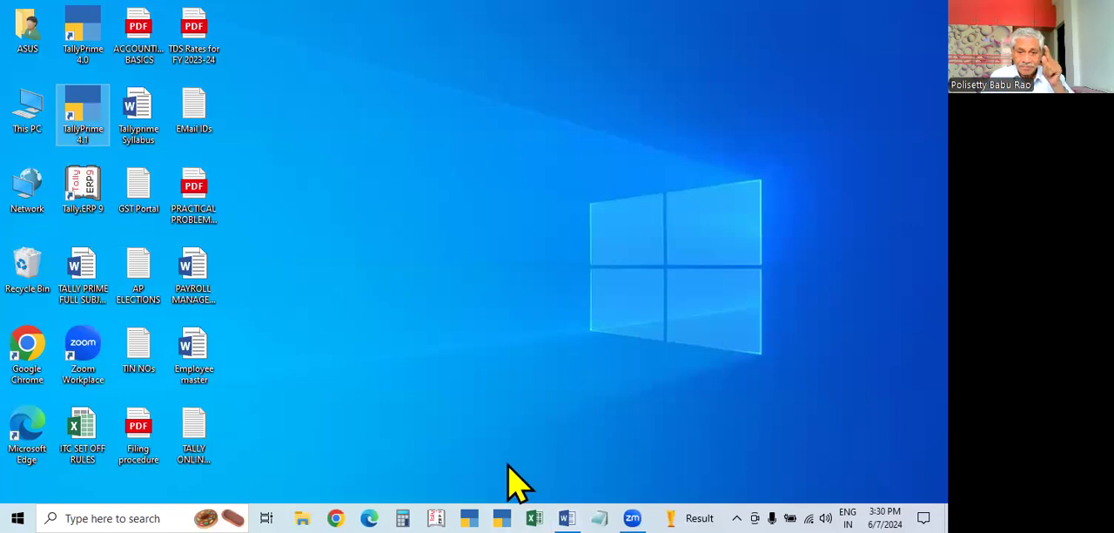
pyautogui.click(566, 518)
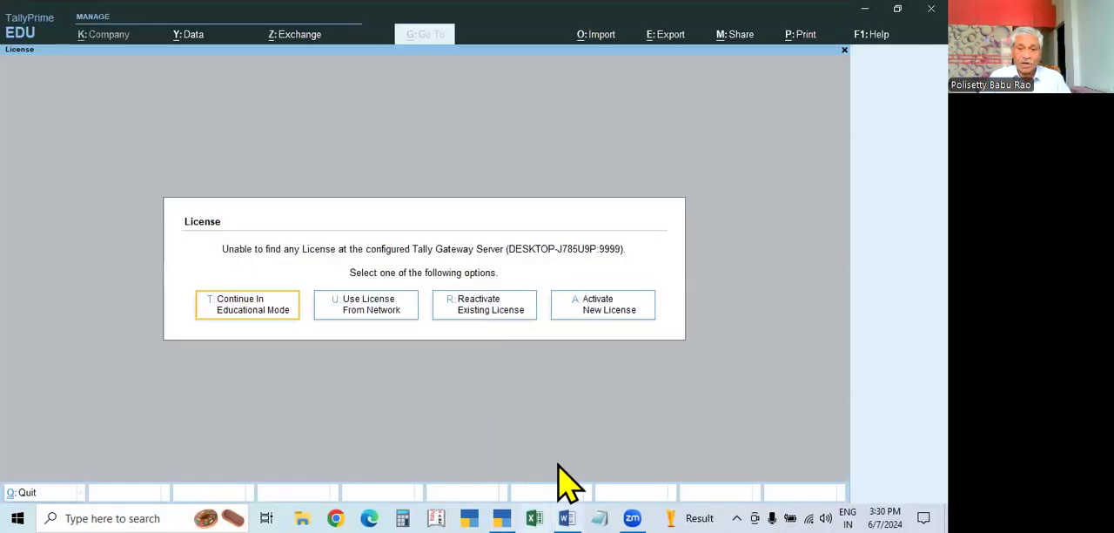
# Glance at the Tallyprime Syllabus document in Word, return to TallyPrime and continue in Educational Mode
pyautogui.click(567, 517)
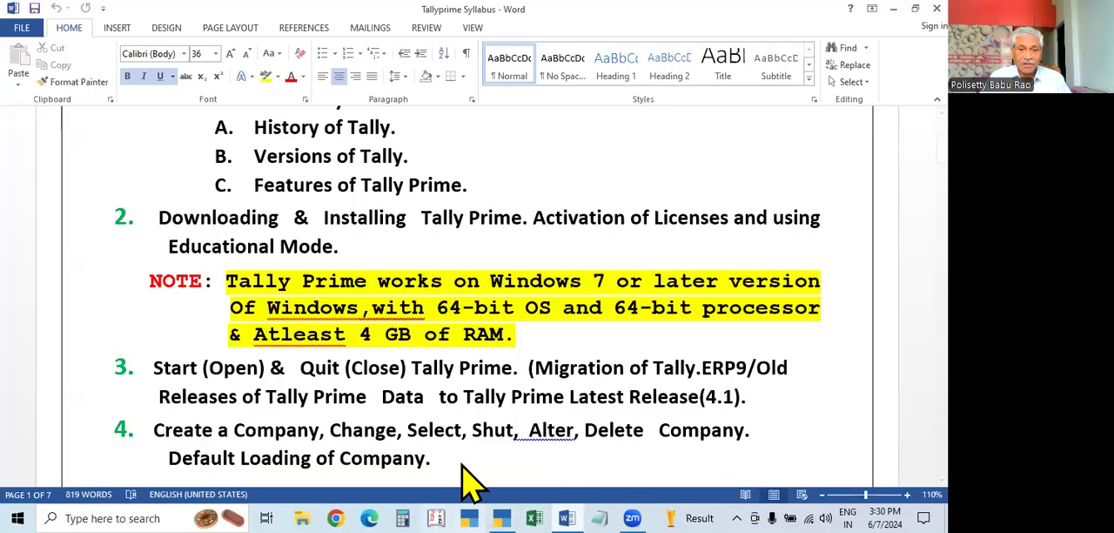
pyautogui.click(501, 517)
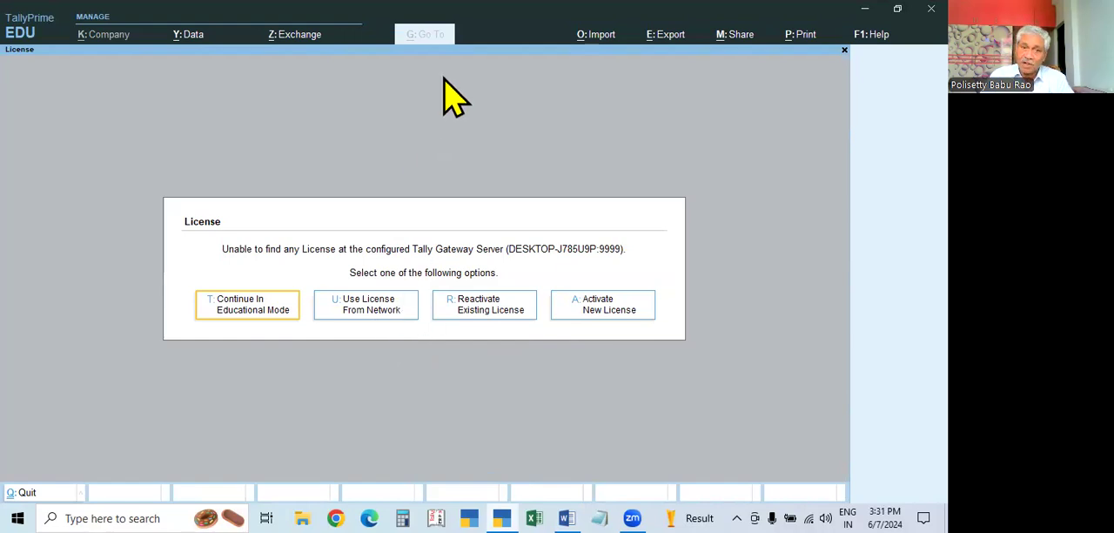
pyautogui.click(246, 320)
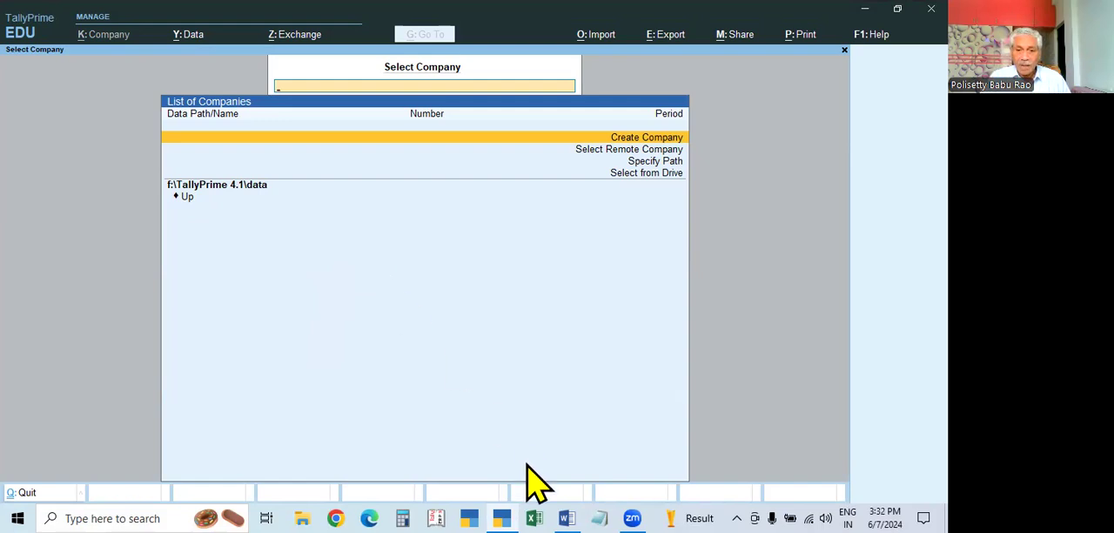
# Review the company topics in the Tallyprime Syllabus document in Word and return to TallyPrime
pyautogui.click(566, 517)
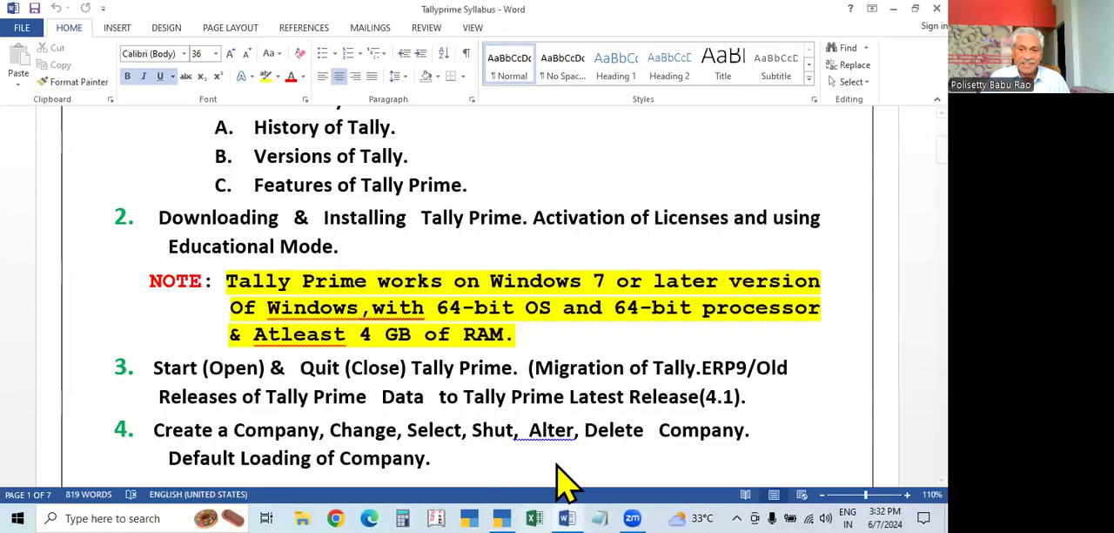
pyautogui.moveTo(503, 516)
pyautogui.click(509, 477)
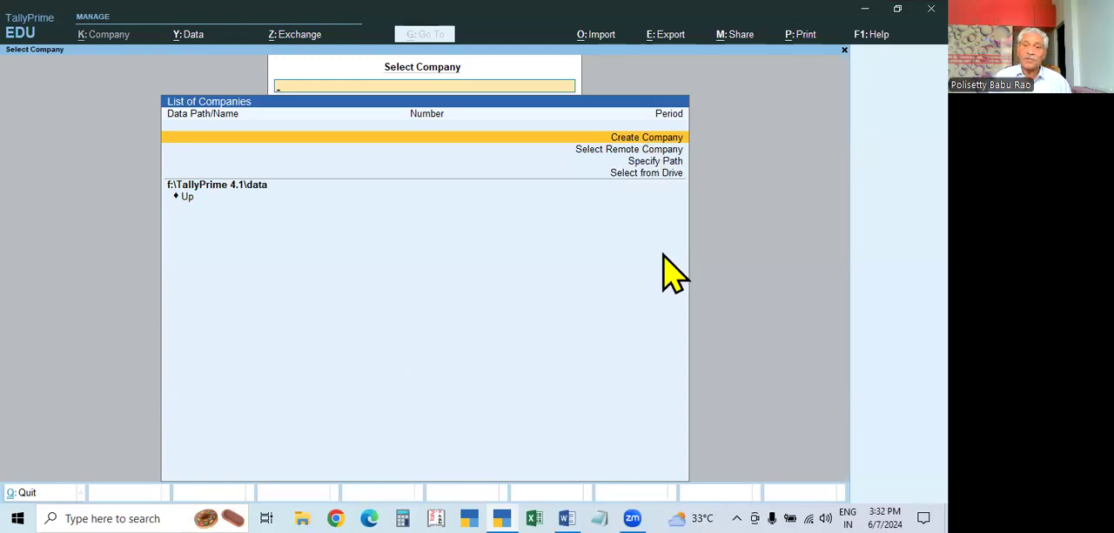
# Start creating a company and enter the company name X & Co.,
pyautogui.press('Return')
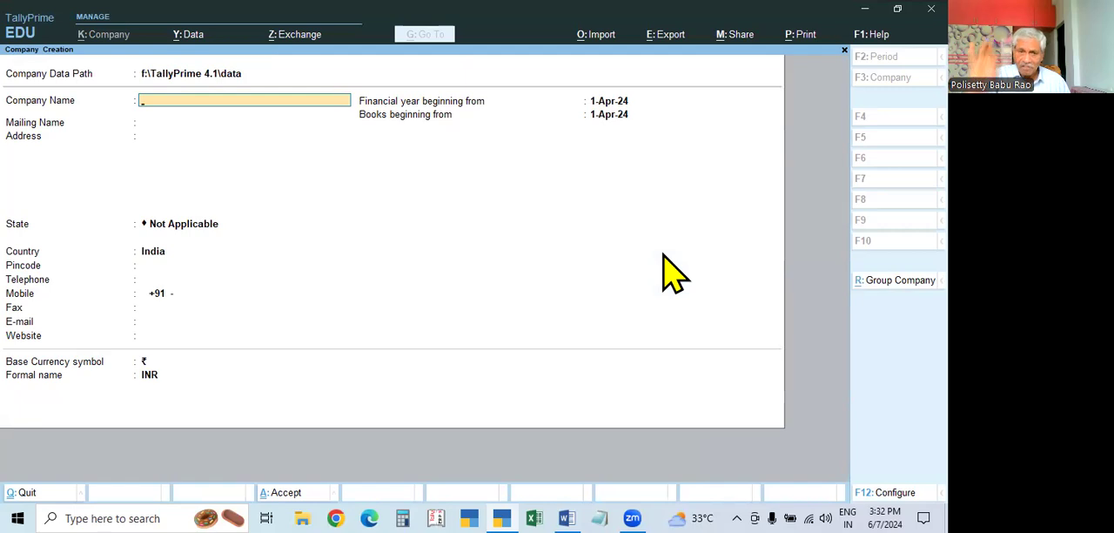
pyautogui.write('X & Co.,')
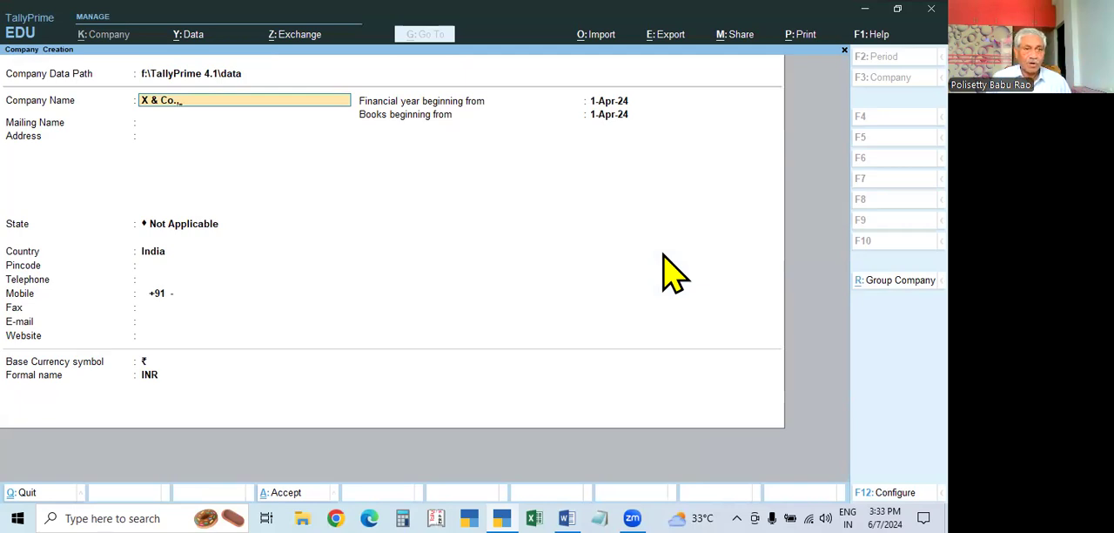
pyautogui.press('Return')
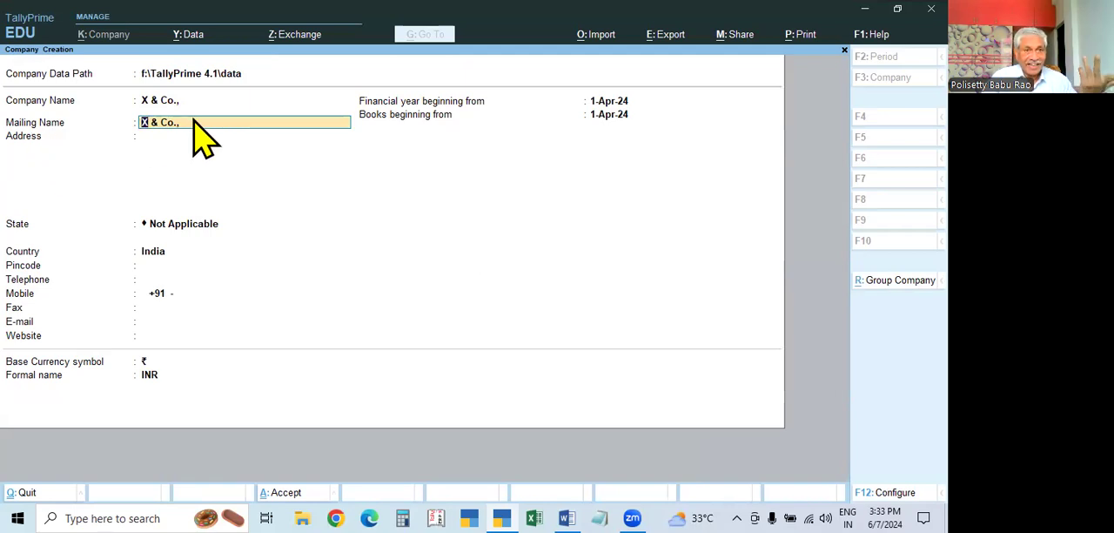
# Keep the mailing name the same as the company name and enter the company's two-line address
pyautogui.press('Return')
pyautogui.write('Ameerpet')
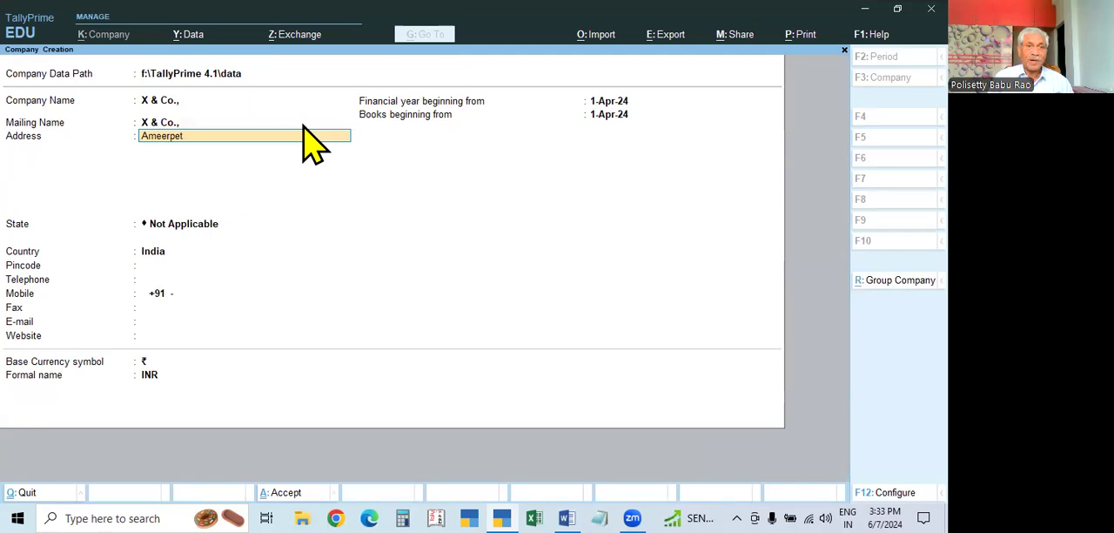
pyautogui.press('Return')
pyautogui.write('Hyderaba')
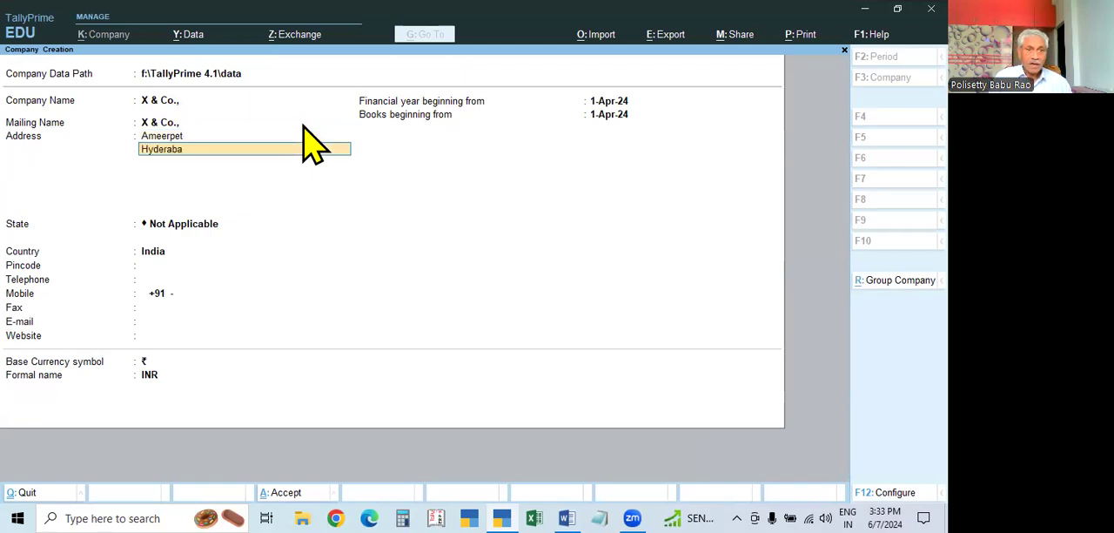
pyautogui.write('f')
pyautogui.press('BackSpace')
pyautogui.write('d')
pyautogui.press('Return')
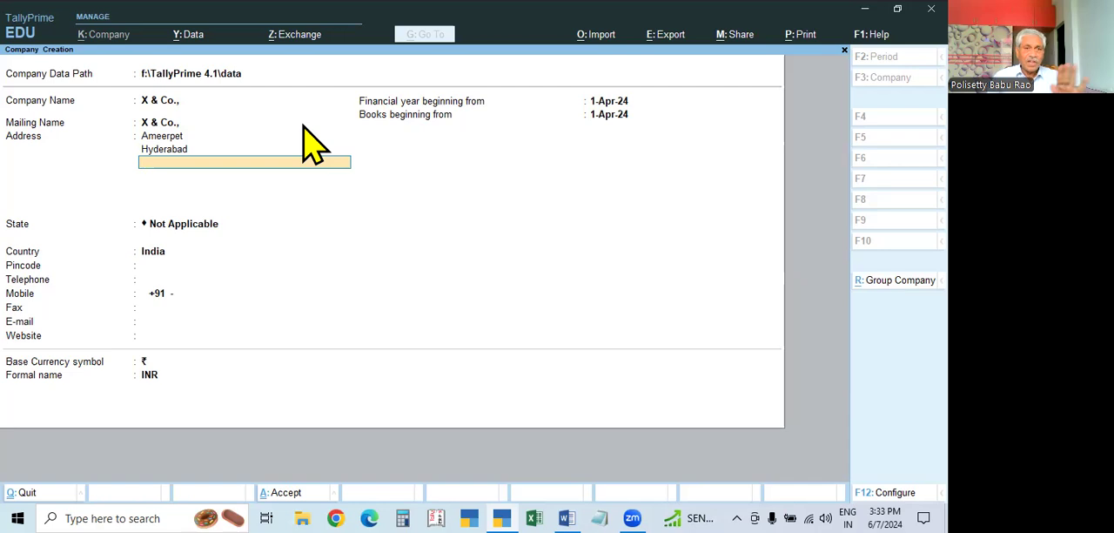
# Set the company's state to Telangana, enter its pincode and leave the telephone blank
pyautogui.press('Return')
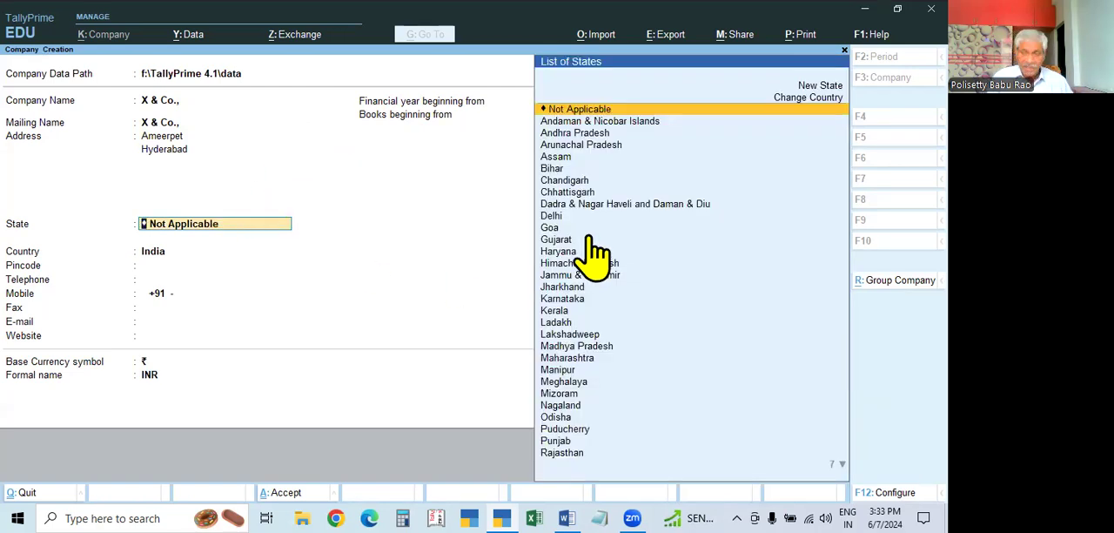
pyautogui.write('Tel')
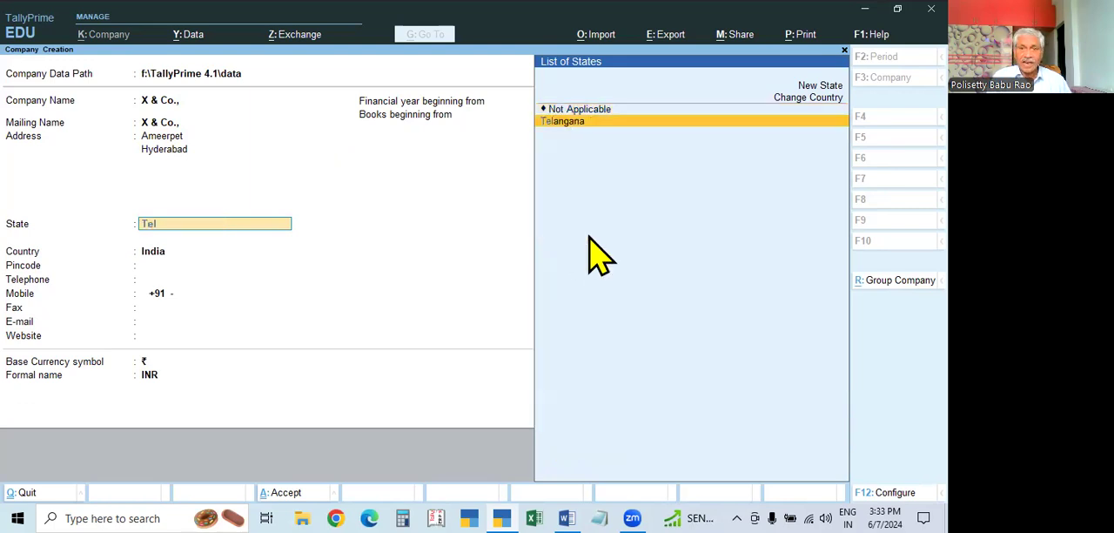
pyautogui.press('Return')
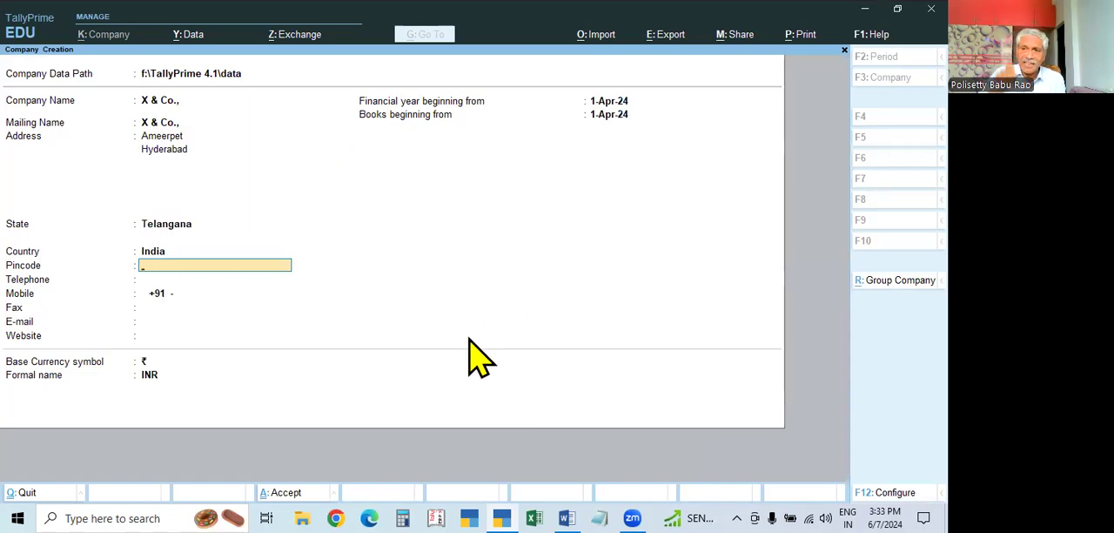
pyautogui.click(171, 228)
pyautogui.press('Return')
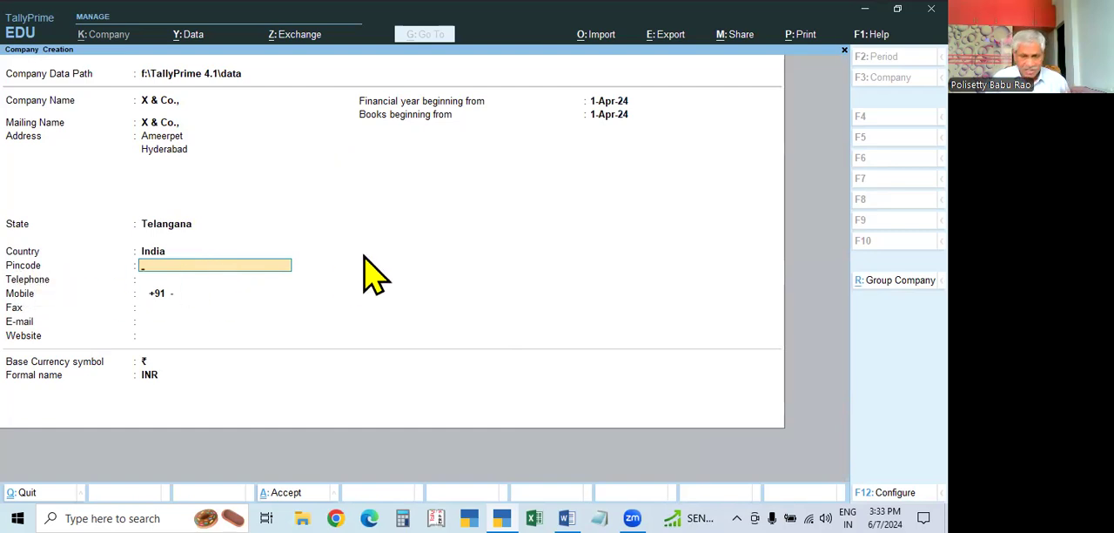
pyautogui.write('500')
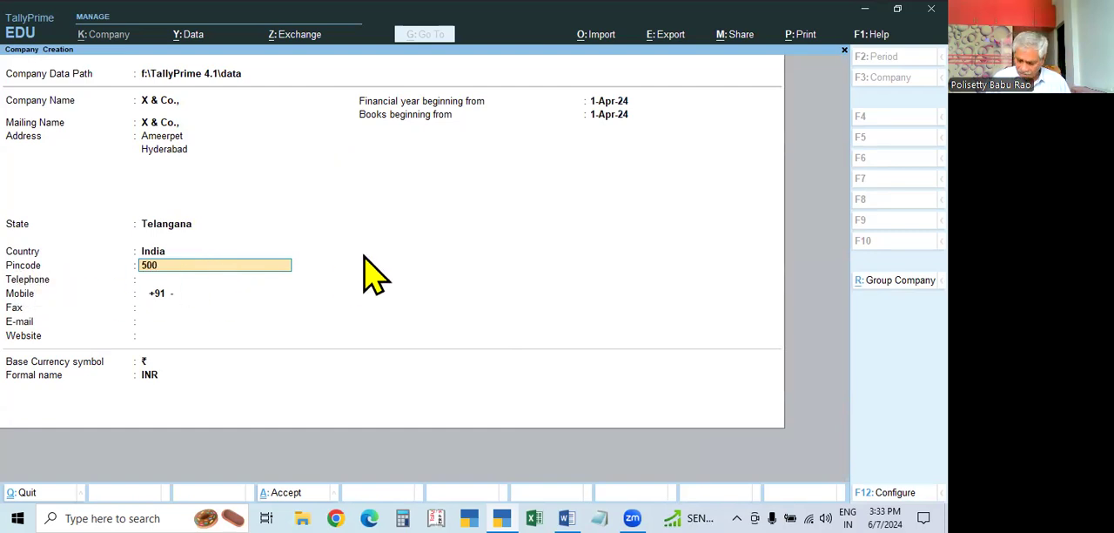
pyautogui.write('029')
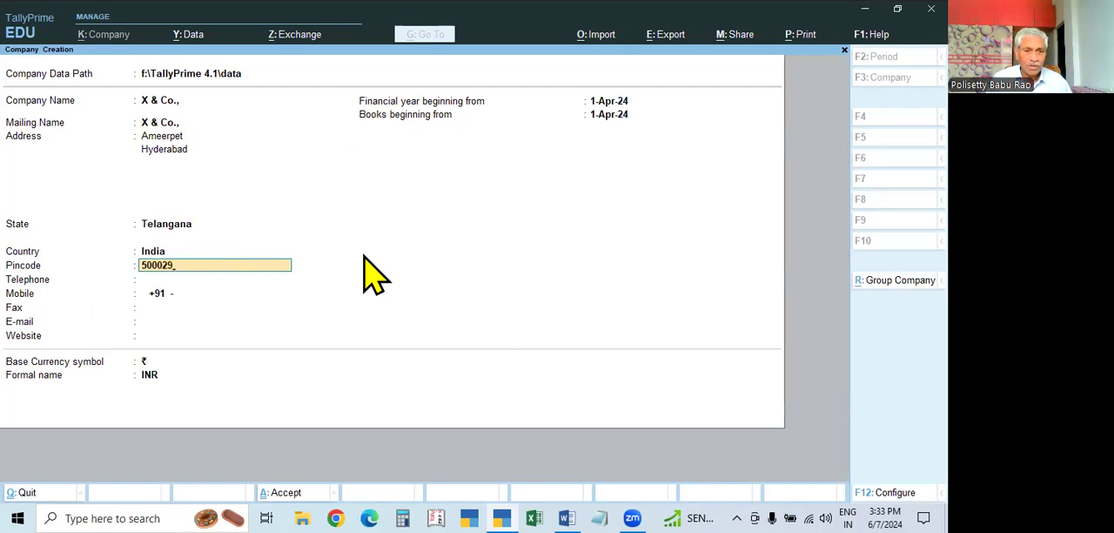
pyautogui.press('Return')
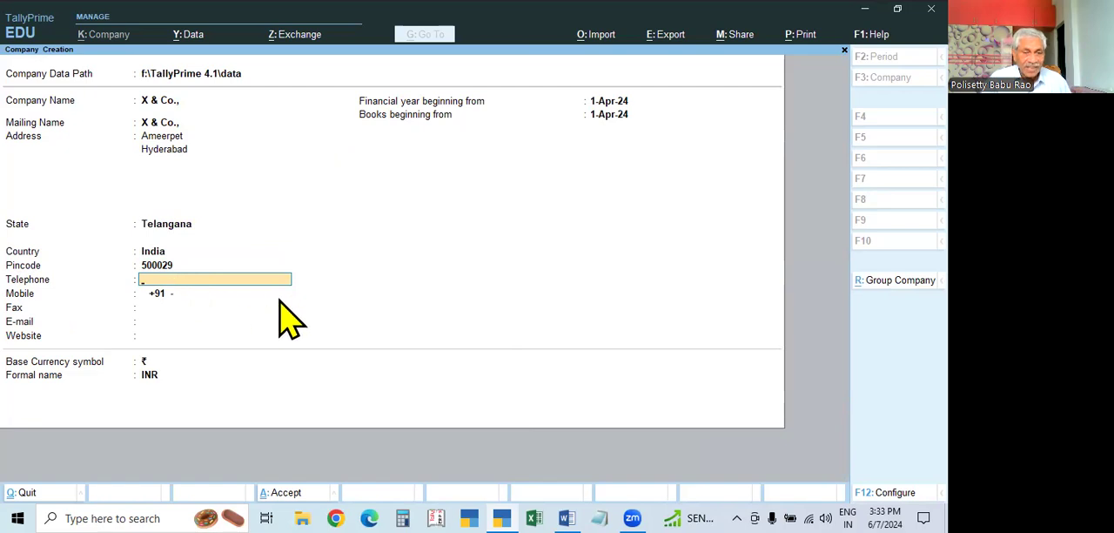
pyautogui.press('Return')
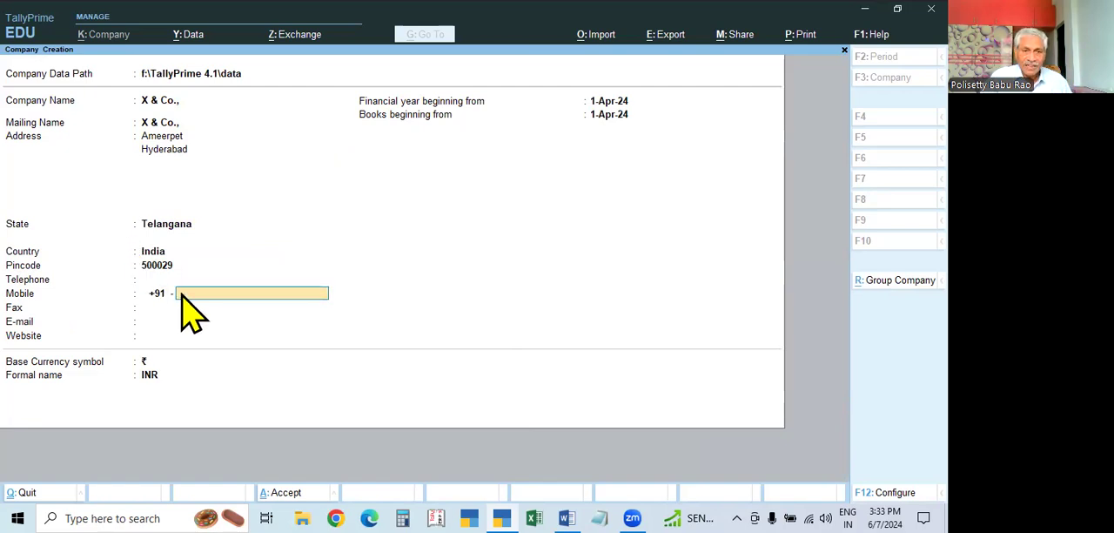
# Enter the company's ten-digit mobile number
pyautogui.write('1234')
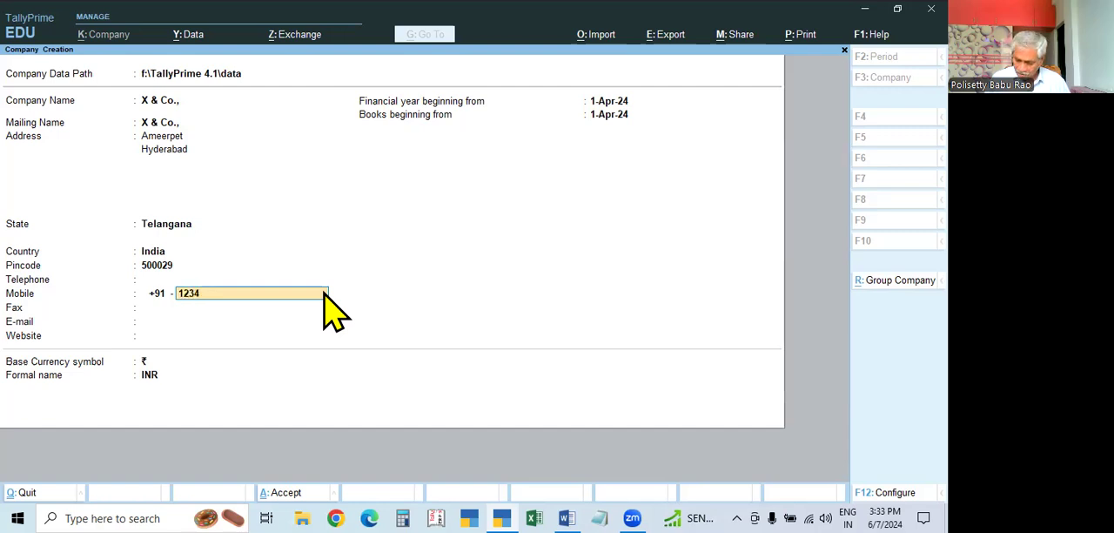
pyautogui.write('56789')
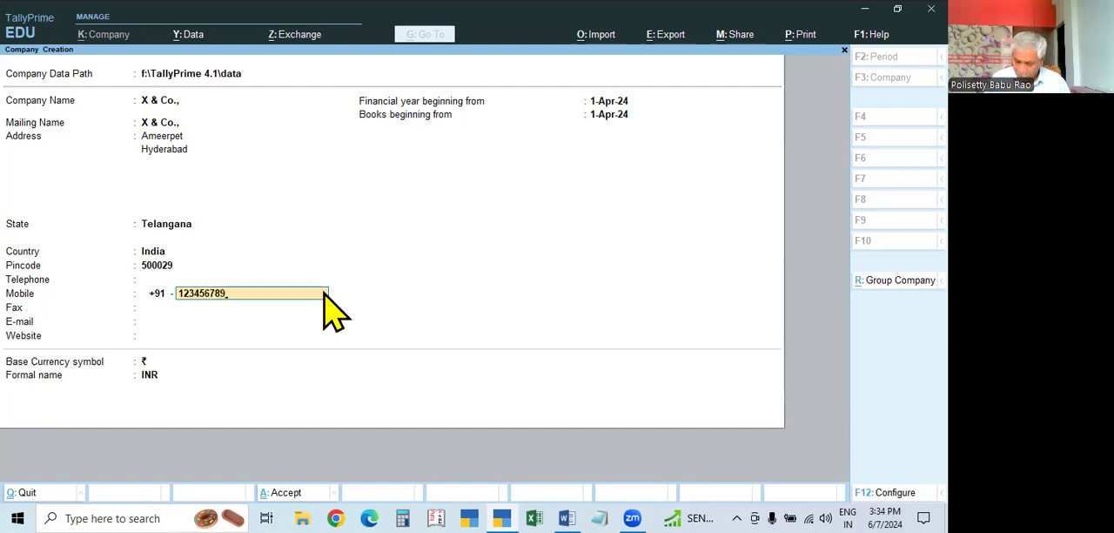
pyautogui.write('0')
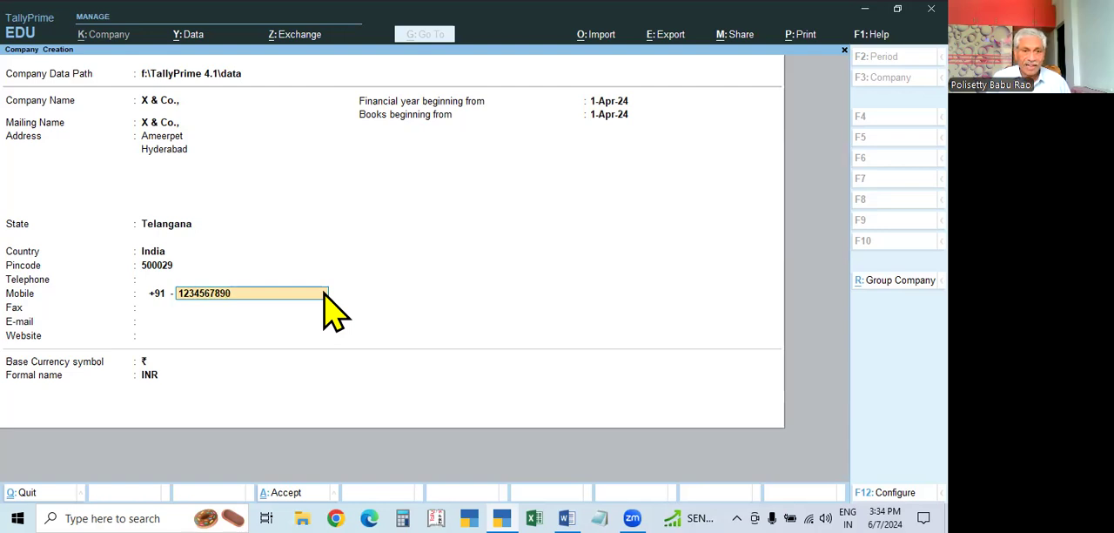
pyautogui.press('Return')
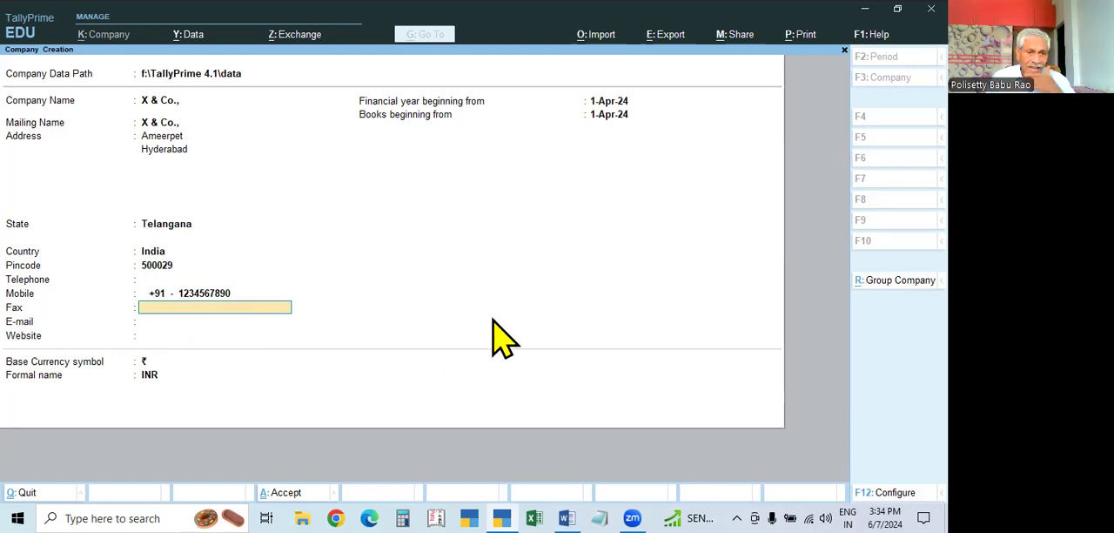
# Leave the fax, e-mail and website blank and keep the financial year beginning from 1-Apr-24
pyautogui.press('Return')
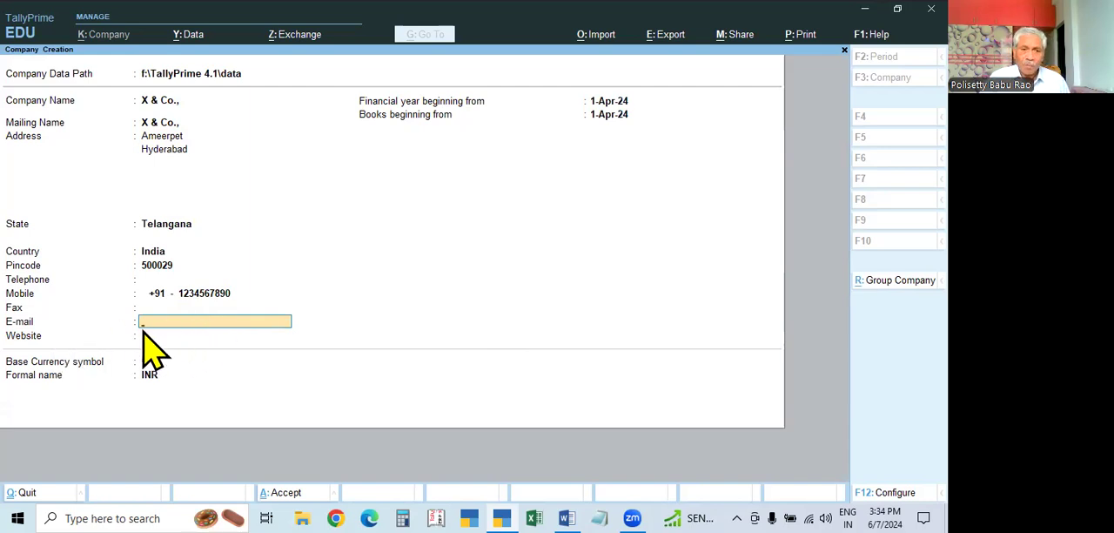
pyautogui.press('Return')
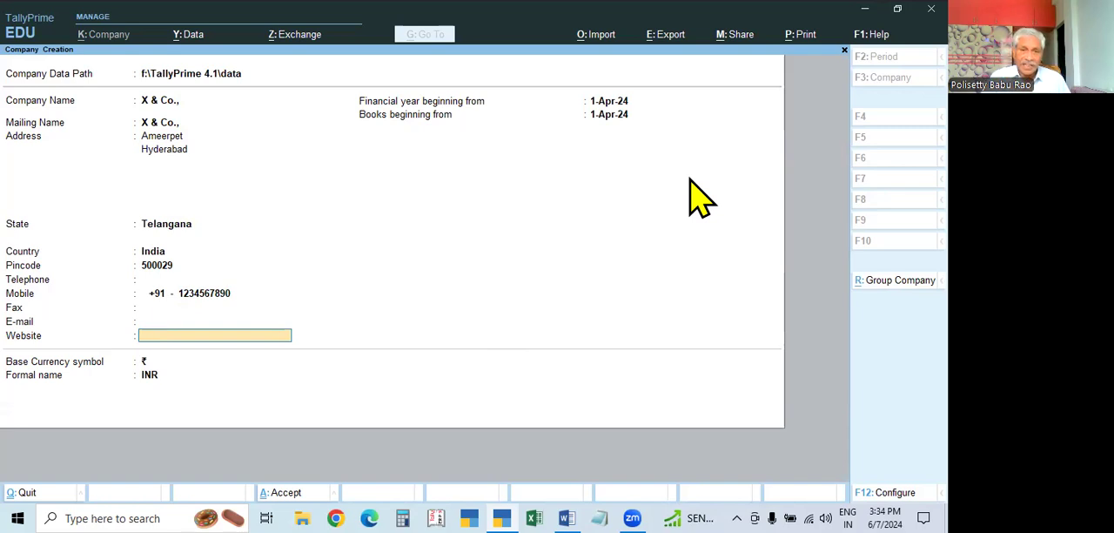
pyautogui.press('Return')
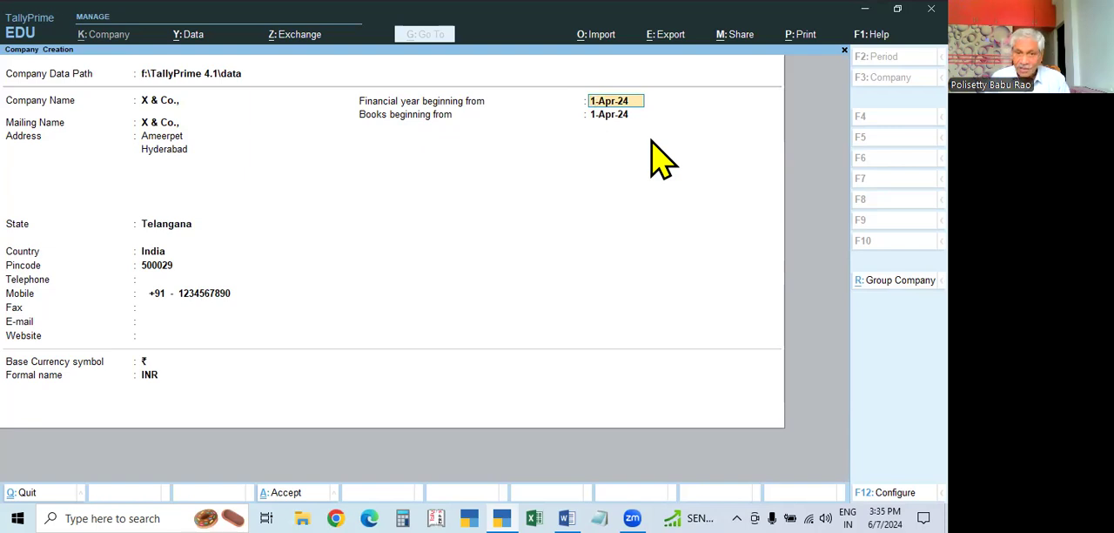
pyautogui.press('Return')
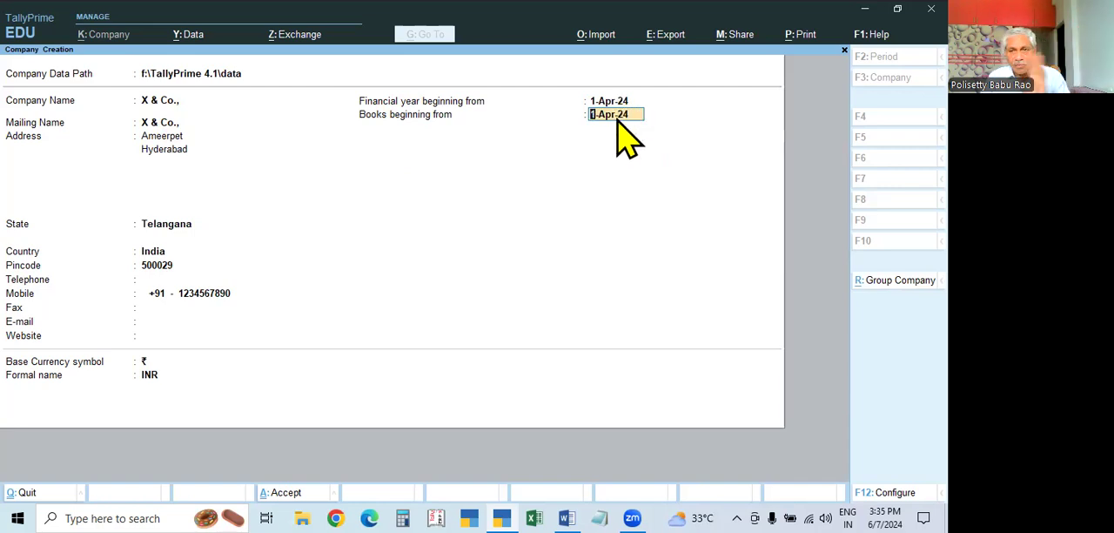
# Try 1-Jun-24 and 1-Sep-24 as the date the company's books begin from
pyautogui.write('1.6.24')
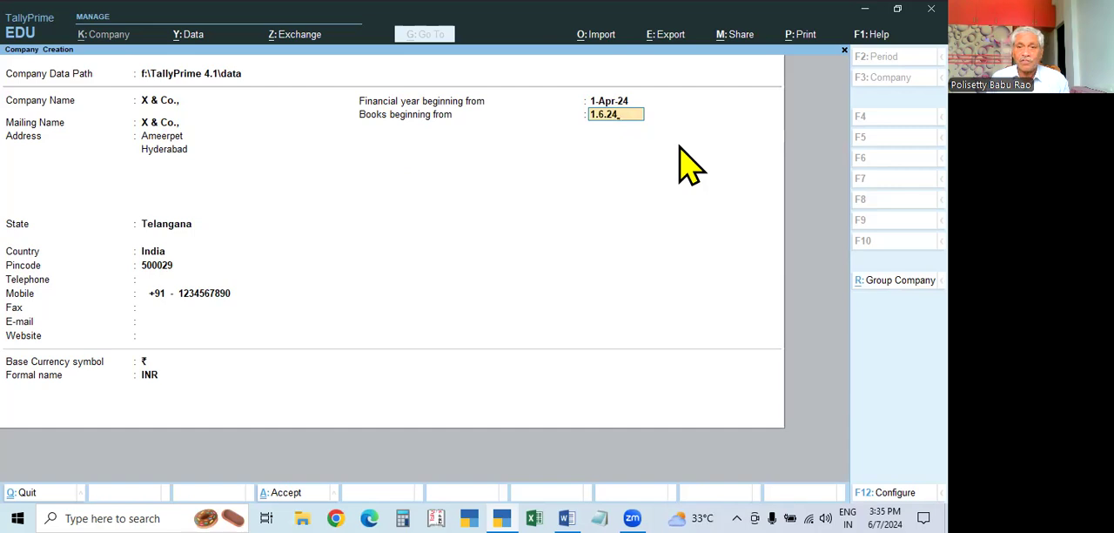
pyautogui.press('Return')
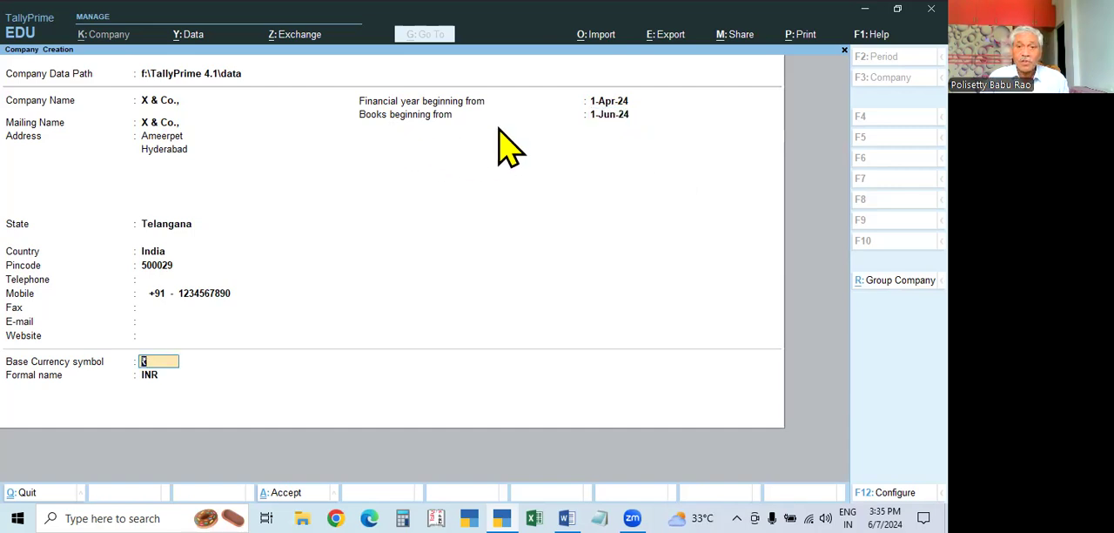
pyautogui.click(615, 119)
pyautogui.write('1.9.24')
pyautogui.press('Return')
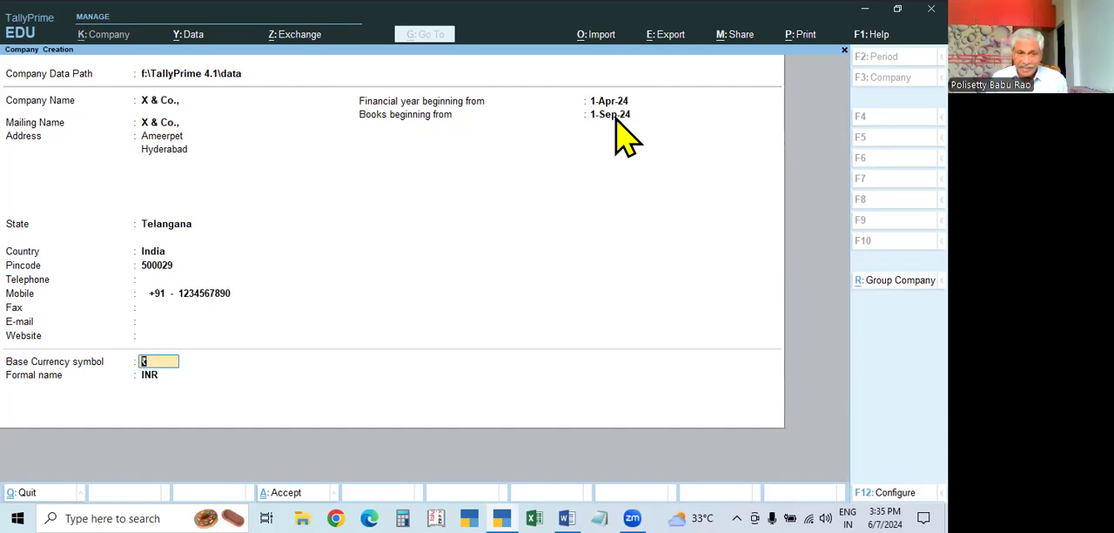
# Try 1-Jan-25 as the date the company's books begin from
pyautogui.click(616, 119)
pyautogui.write('1.')
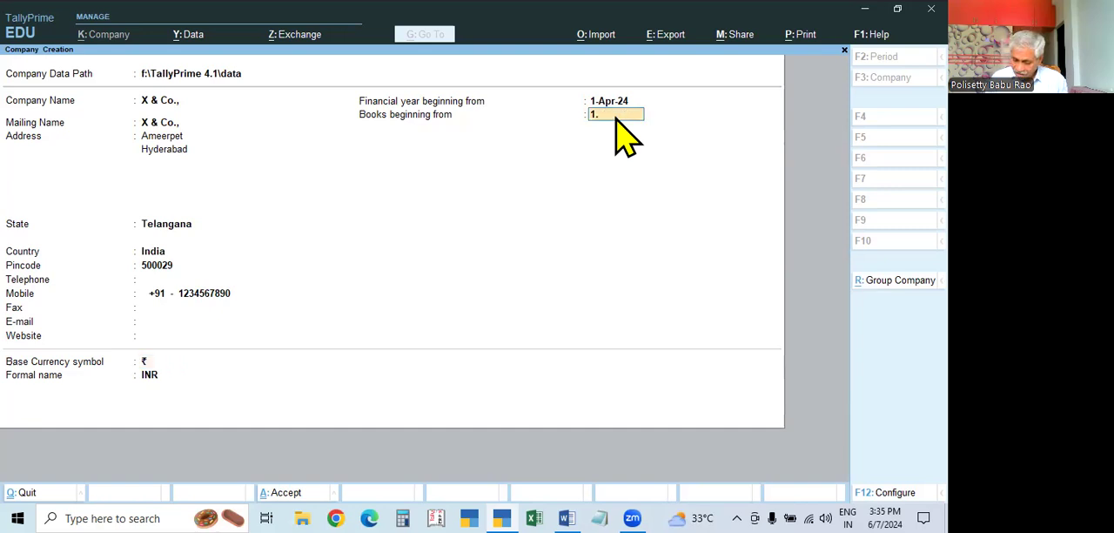
pyautogui.write('1.25')
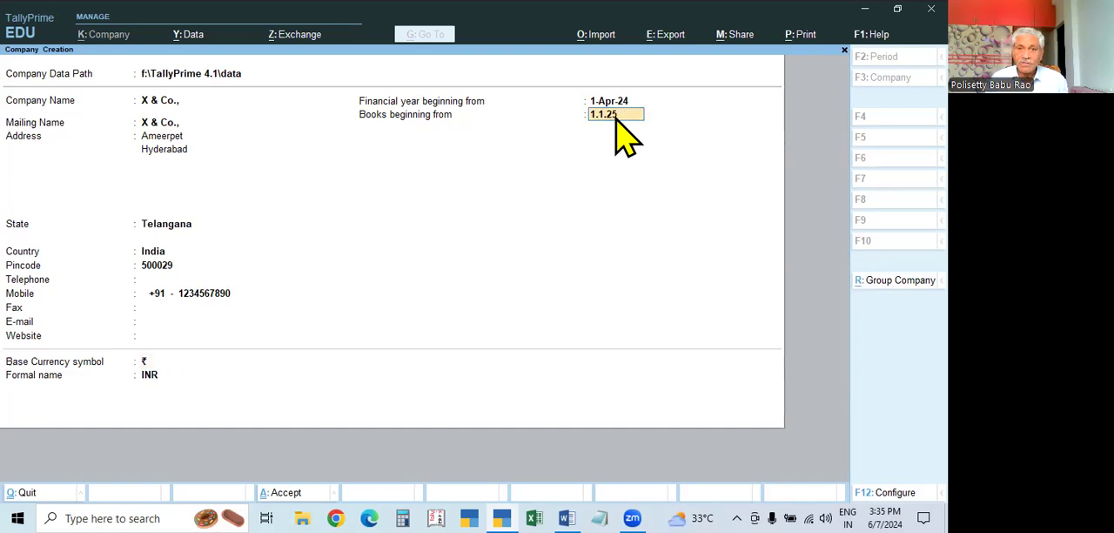
pyautogui.press('Return')
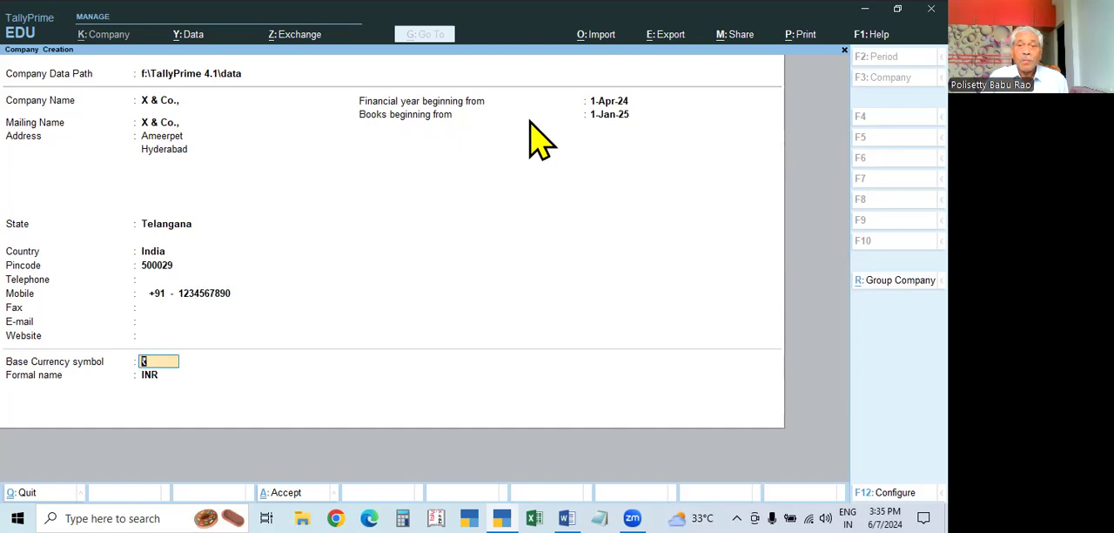
# Set the books beginning date to 1-Apr-24 and keep ₹ and INR as the base currency symbol and formal name
pyautogui.click(611, 111)
pyautogui.click(610, 102)
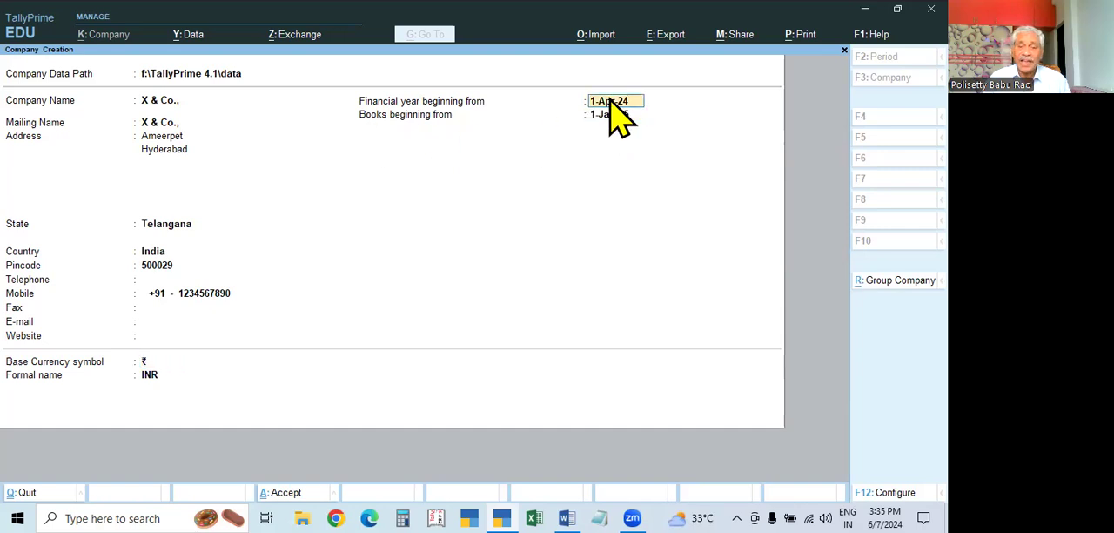
pyautogui.press('Return')
pyautogui.press('space')
pyautogui.press('BackSpace')
pyautogui.press('Return')
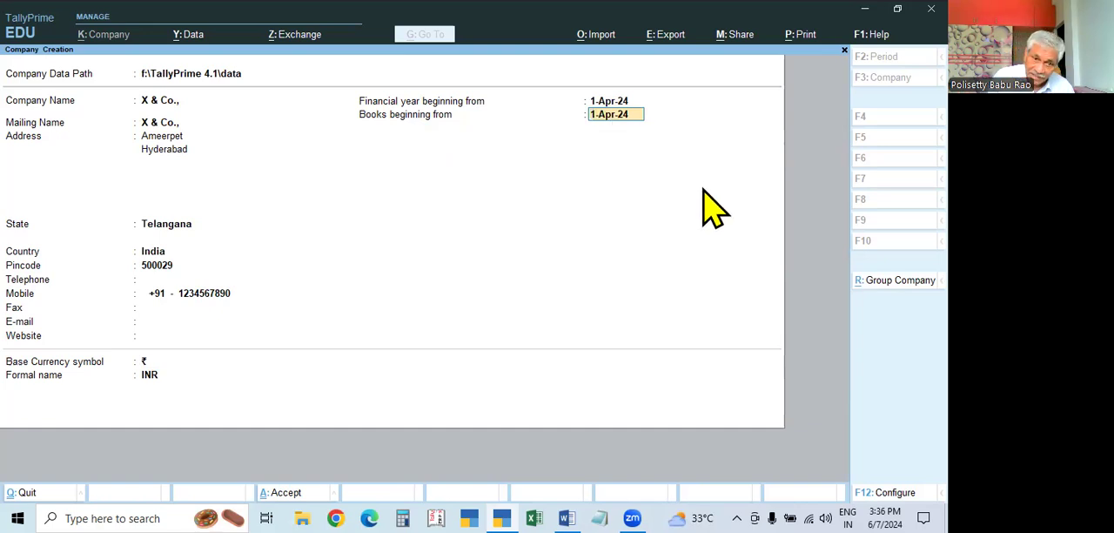
pyautogui.press('Return')
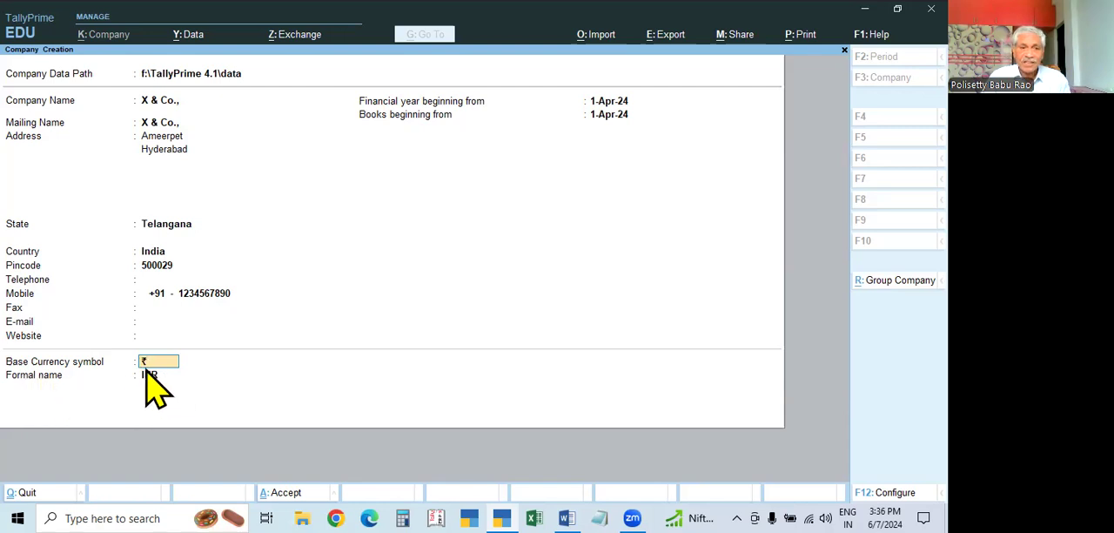
pyautogui.press('Return')
pyautogui.press('Return')
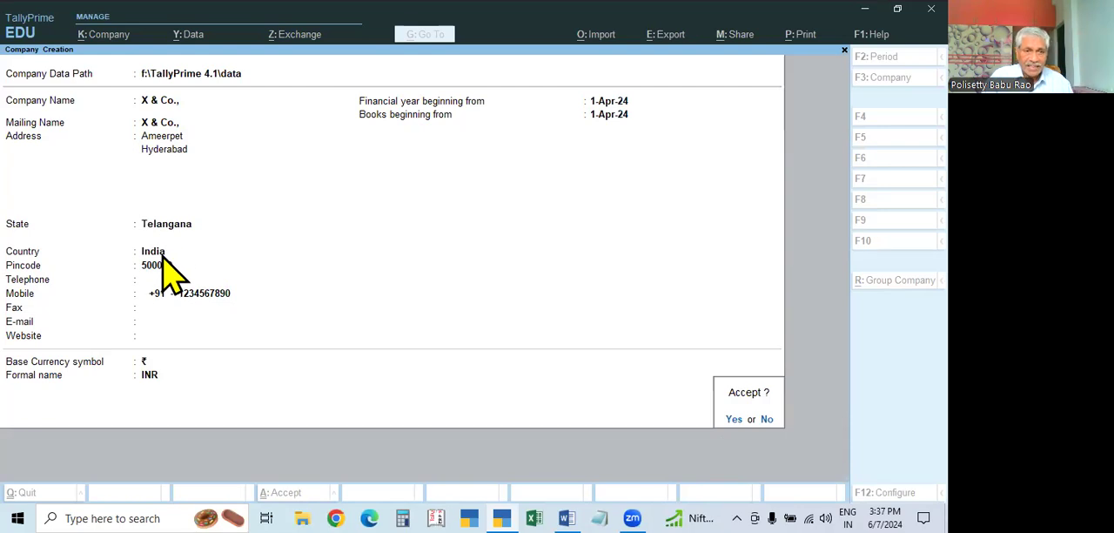
# Decline the acceptance of the company details and correct the company's pincode
pyautogui.click(765, 420)
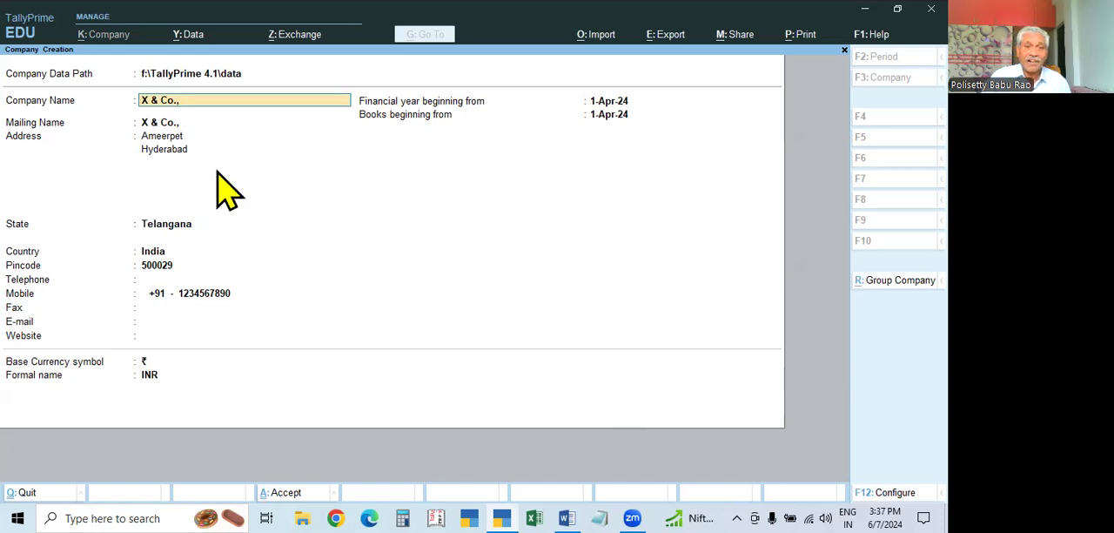
pyautogui.press('Return')
pyautogui.press('Return')
pyautogui.press('Return')
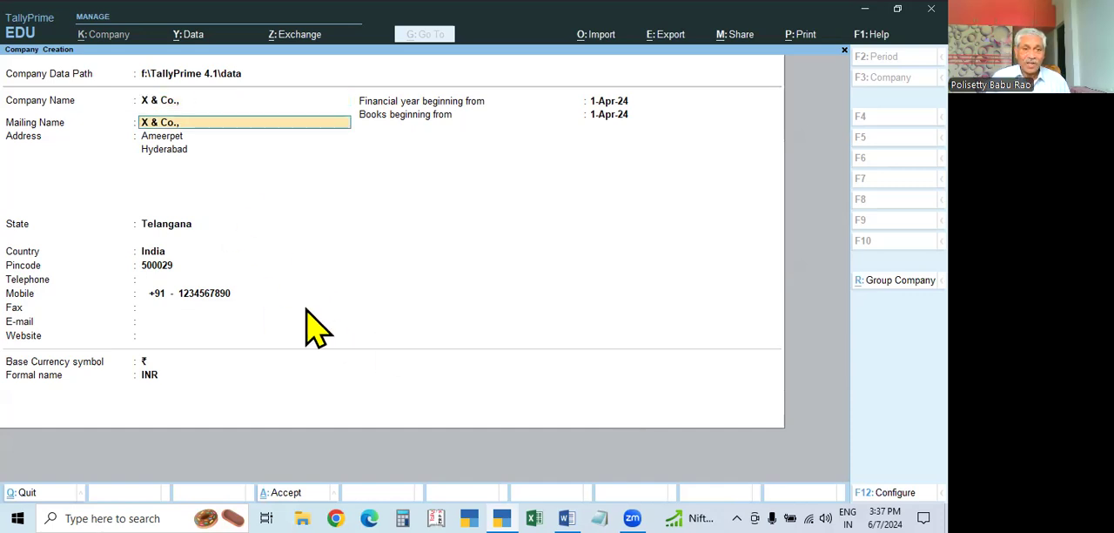
pyautogui.press('Return')
pyautogui.press('Return')
pyautogui.press('Return')
pyautogui.press('Return')
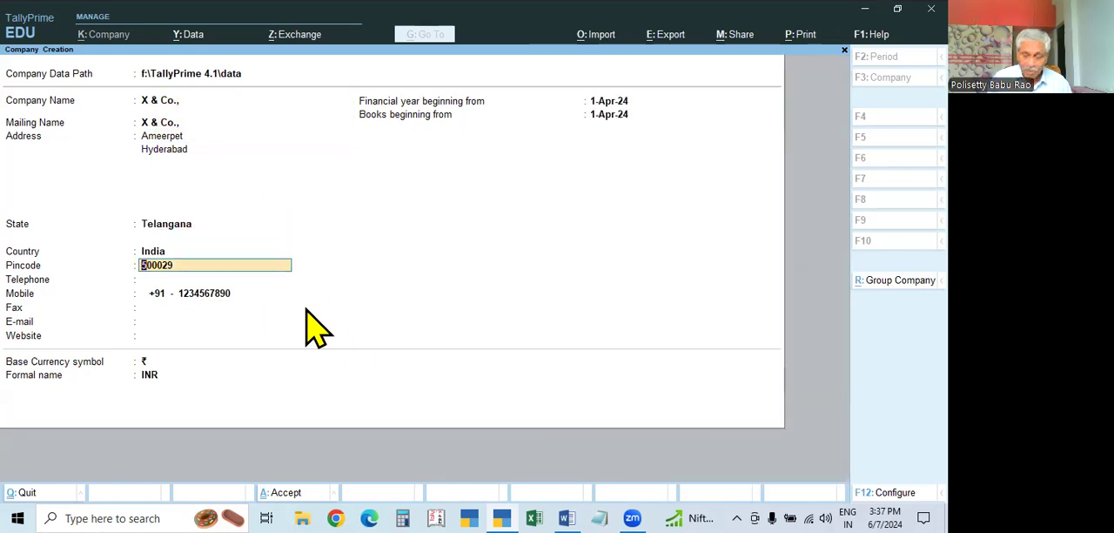
pyautogui.write('5')
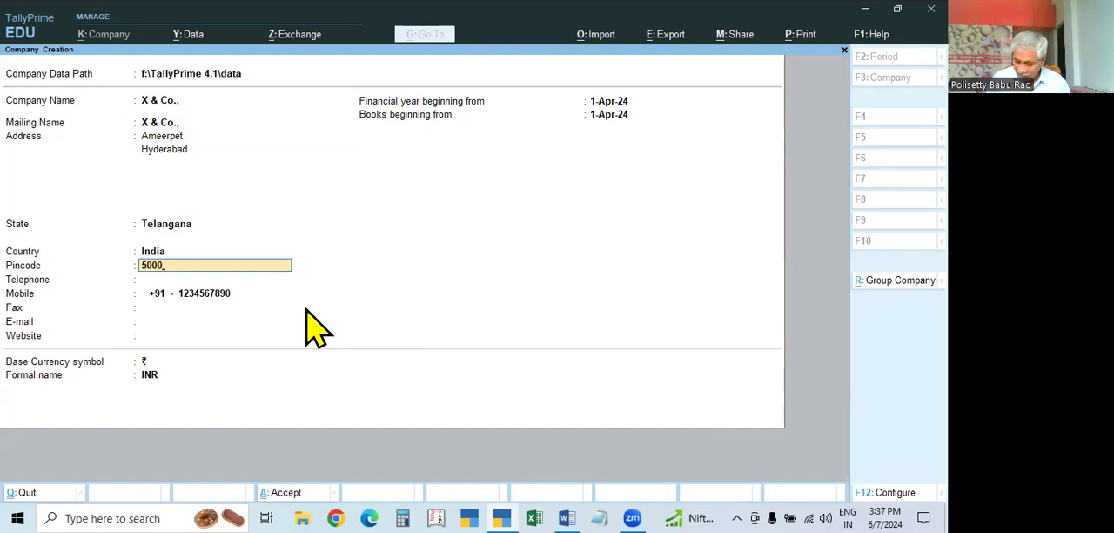
pyautogui.press('Return')
pyautogui.press('Return')
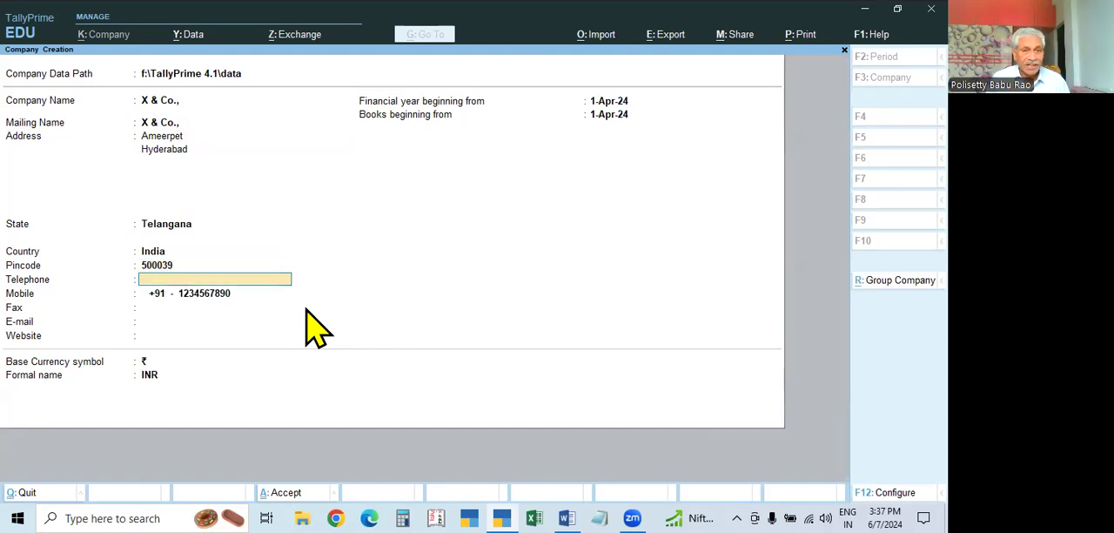
# Keep the remaining company details as entered and accept the creation of X & Co
pyautogui.press('Return')
pyautogui.press('Return')
pyautogui.press('Return')
pyautogui.press('Return')
pyautogui.press('Return')
pyautogui.press('Return')
pyautogui.press('Return')
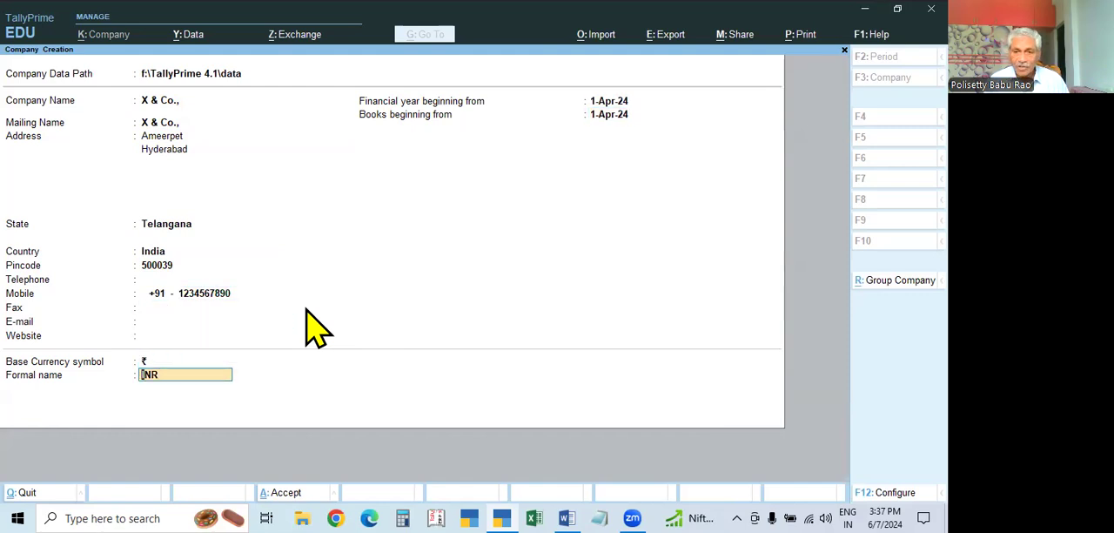
pyautogui.press('Return')
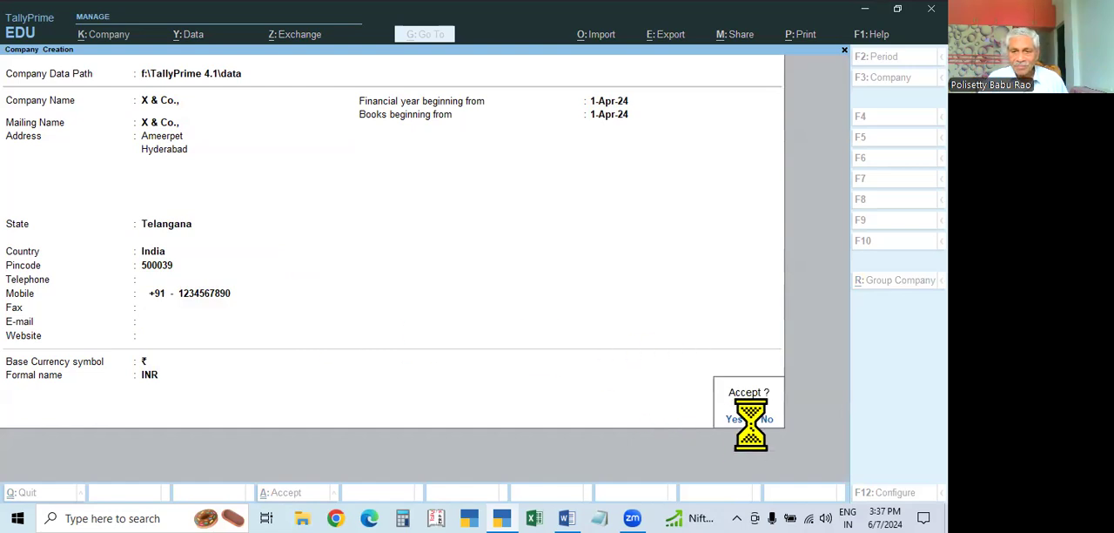
pyautogui.press('Return')
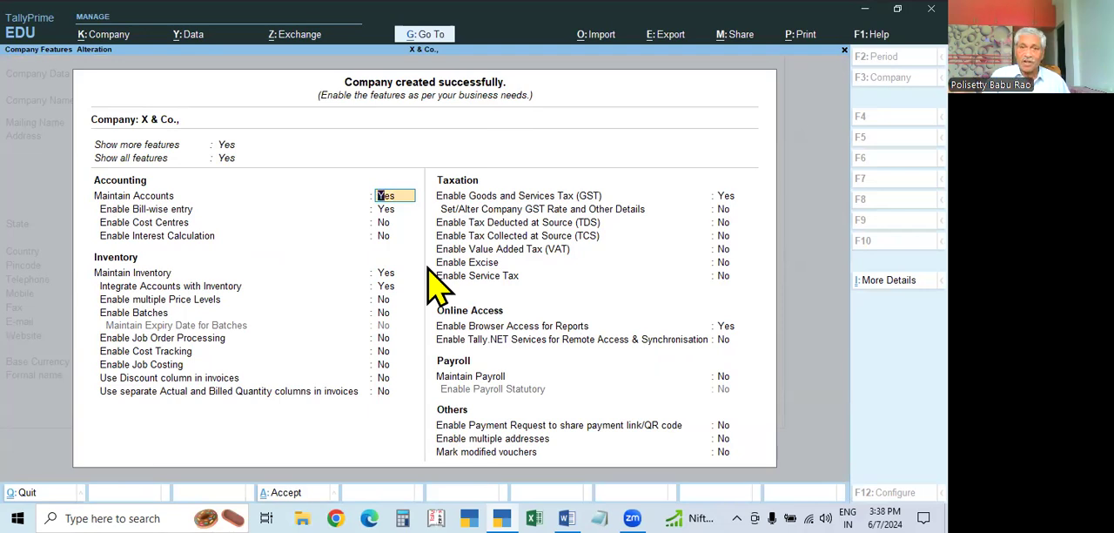
# Quit the company features of X & Co. without changing any and return to the Gateway of Tally
pyautogui.press('ctrl')
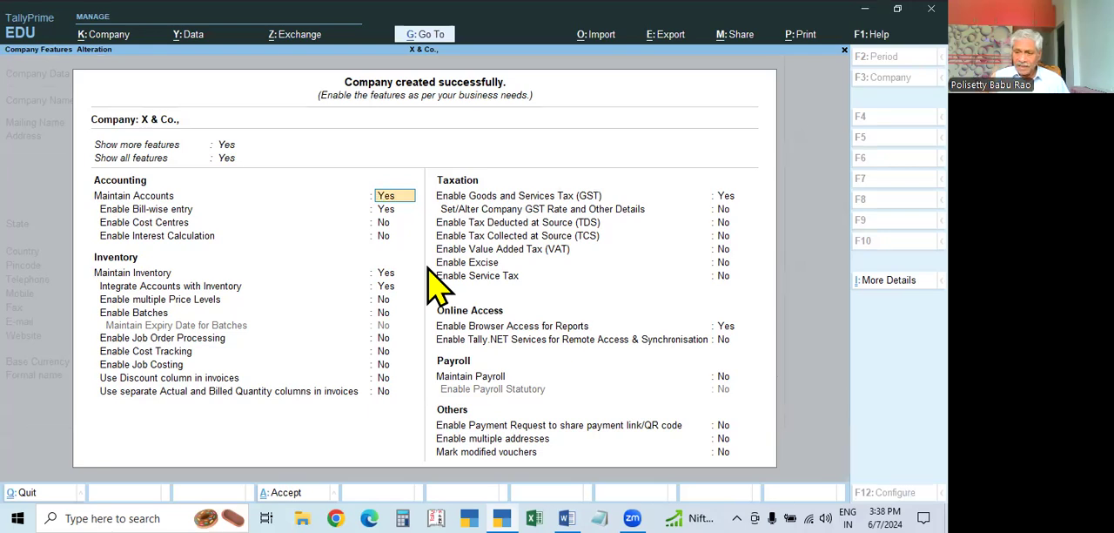
pyautogui.press('Escape')
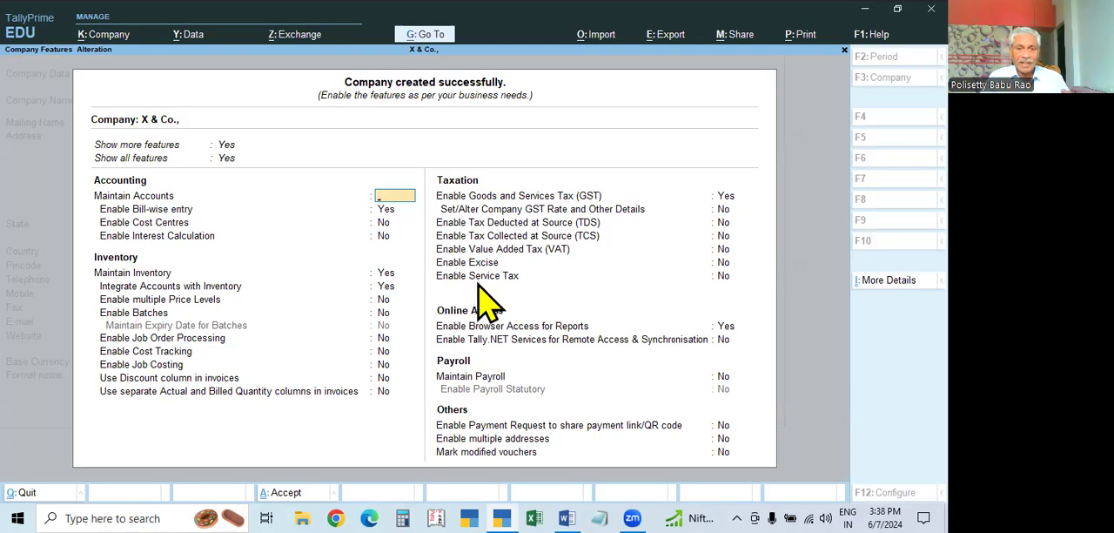
pyautogui.press('Escape')
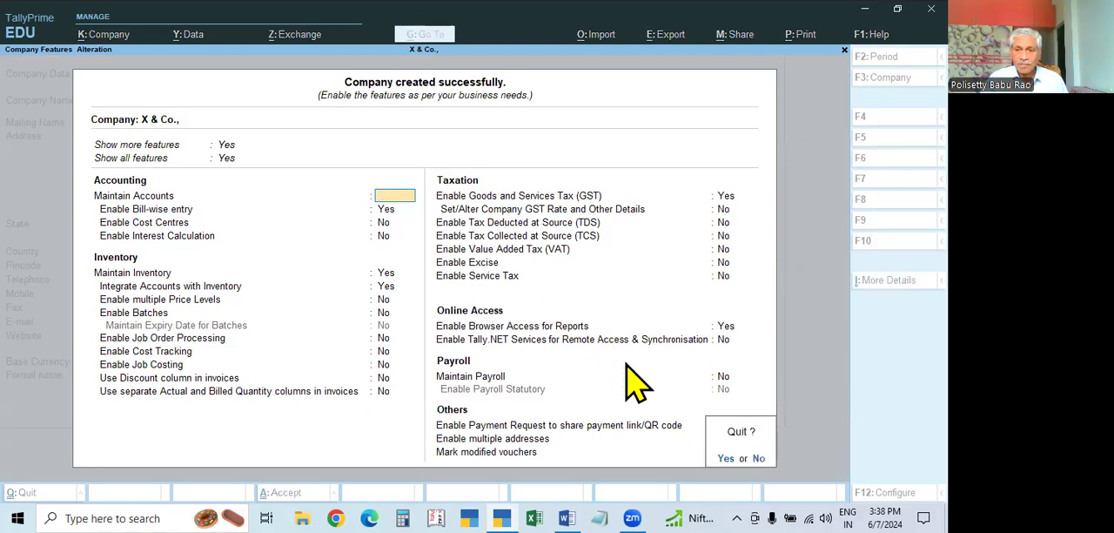
pyautogui.press('y')
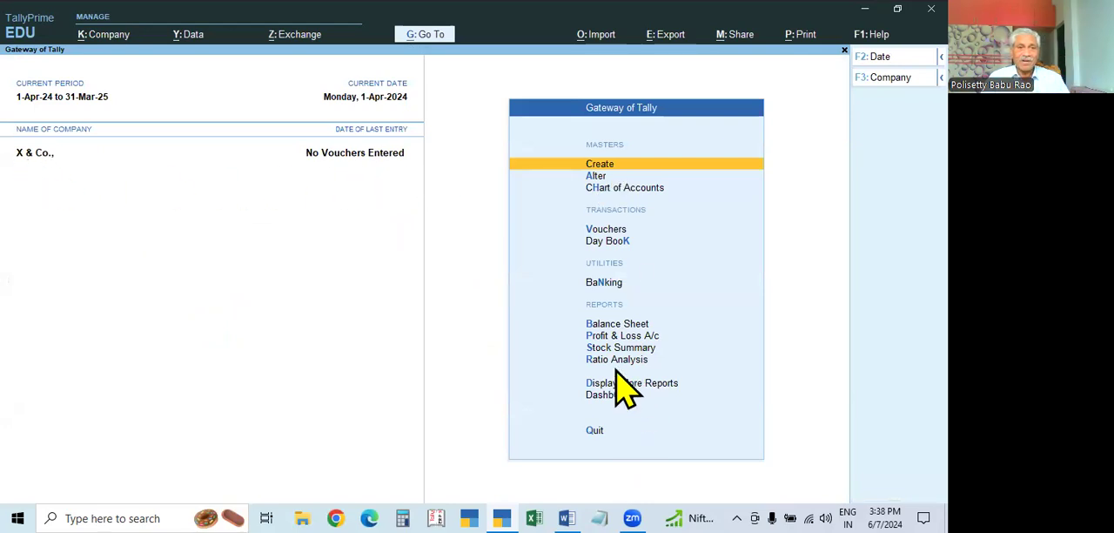
# Switch to the desktop, open the TallyPrime 4.1 shortcut's file location and open the tally configuration settings file in Notepad
pyautogui.click(866, 10)
pyautogui.click(891, 9)
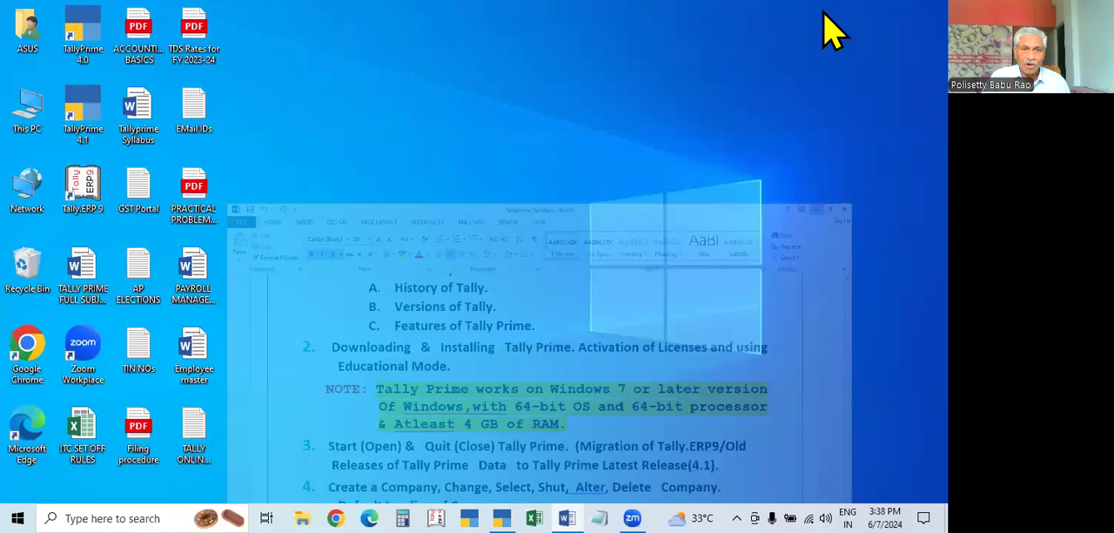
pyautogui.rightClick(85, 97)
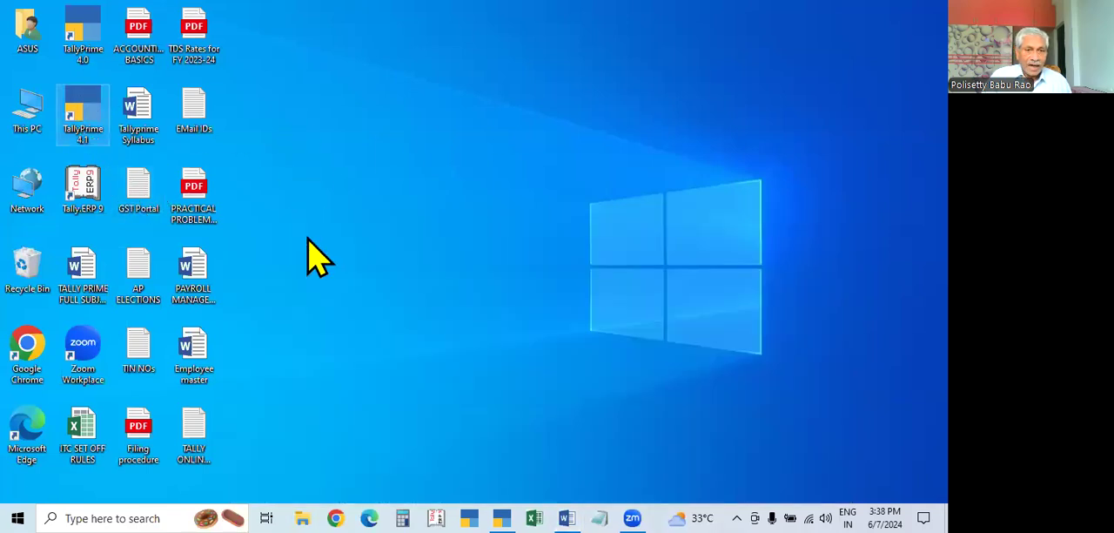
pyautogui.click(156, 122)
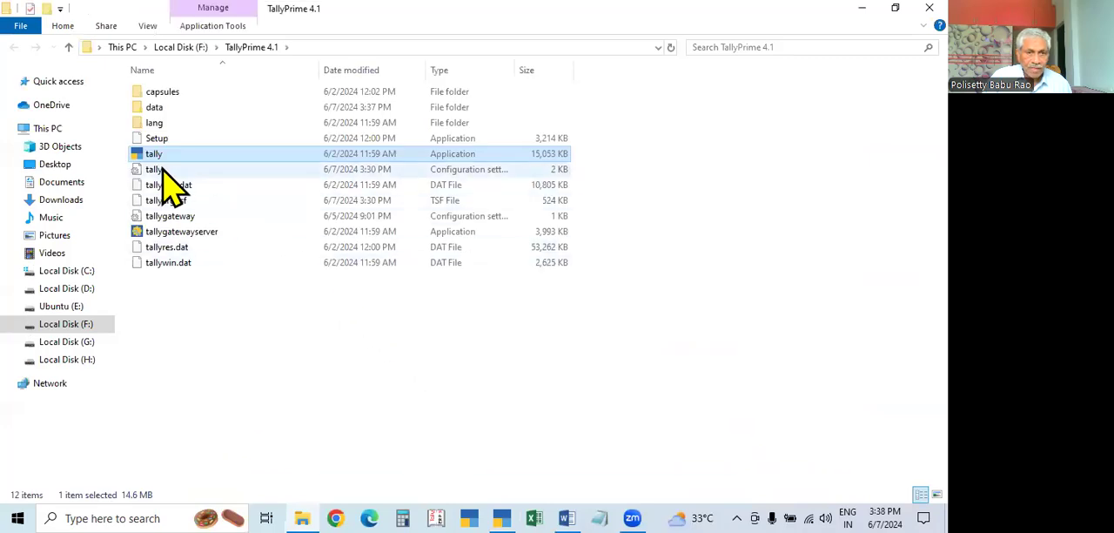
pyautogui.click(168, 172)
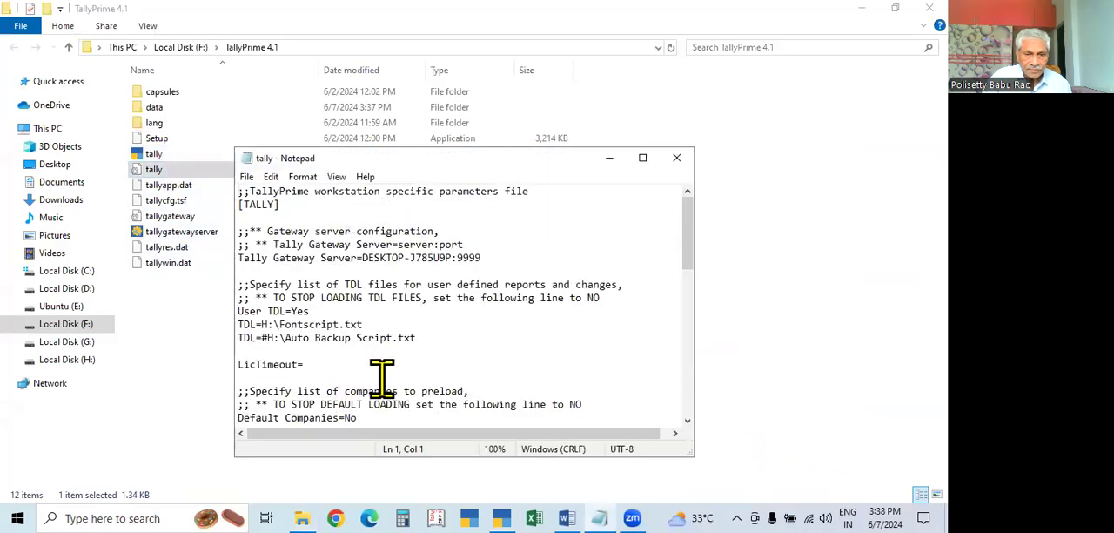
# Set Default Companies to No in the tally configuration file, then save and close the file
pyautogui.scroll(-2, 392, 367)
pyautogui.moveTo(346, 337); pyautogui.dragTo(376, 341)
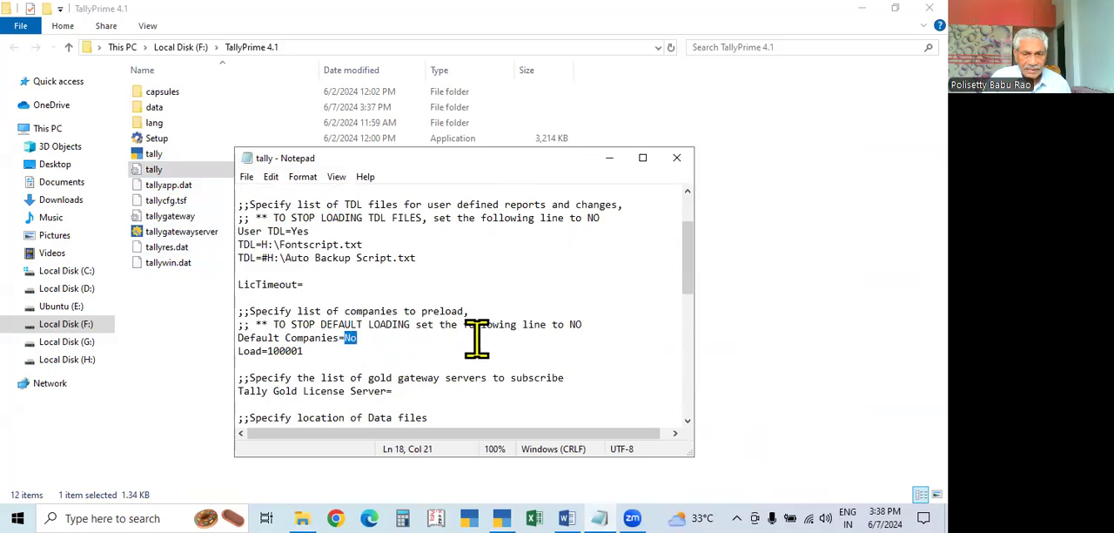
pyautogui.write('No')
pyautogui.press('Return')
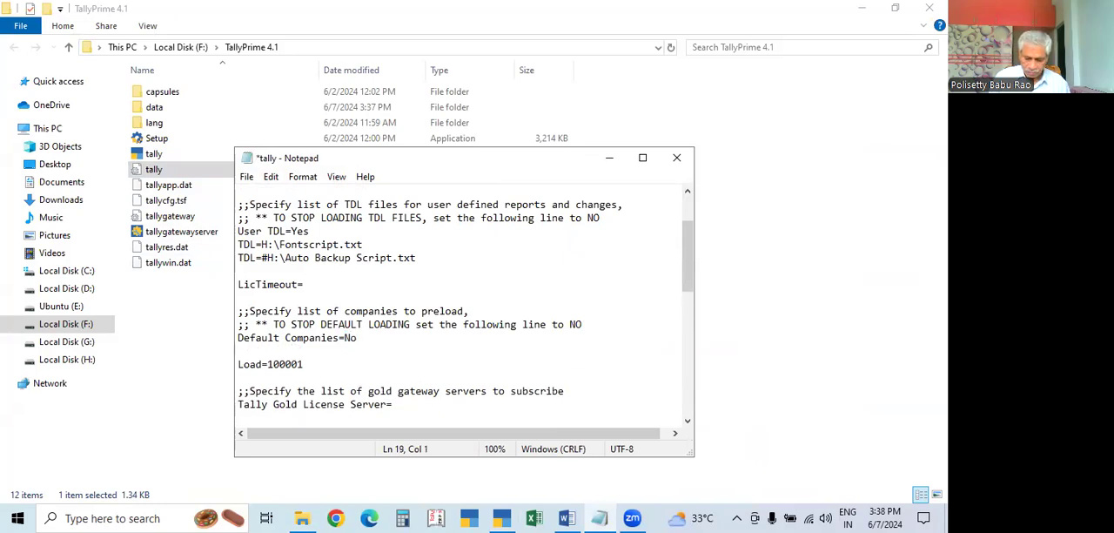
pyautogui.press('BackSpace')
pyautogui.hotkey('ctrl', 'a')
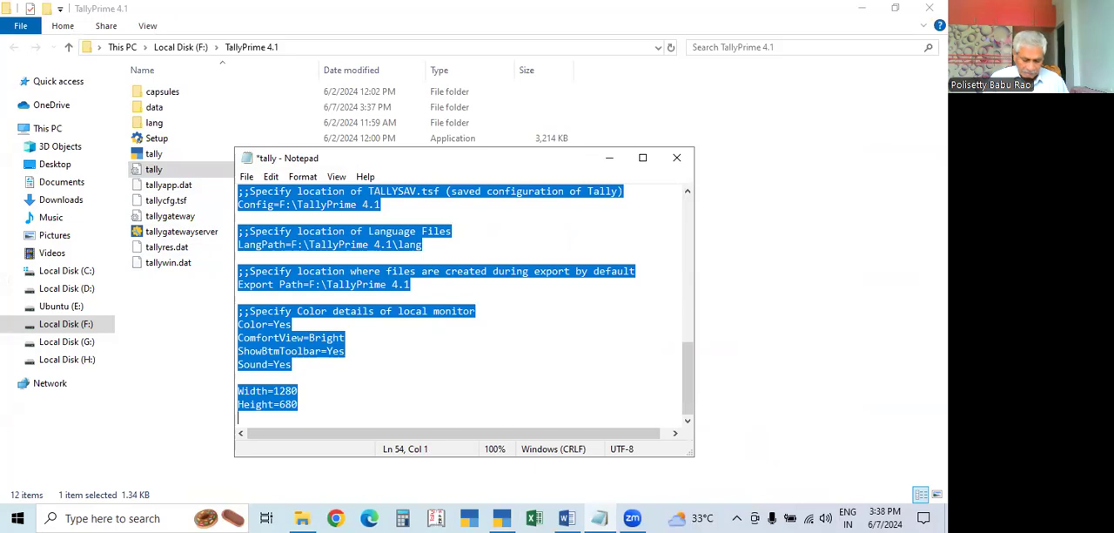
pyautogui.click(592, 332)
pyautogui.hotkey('ctrl', 's')
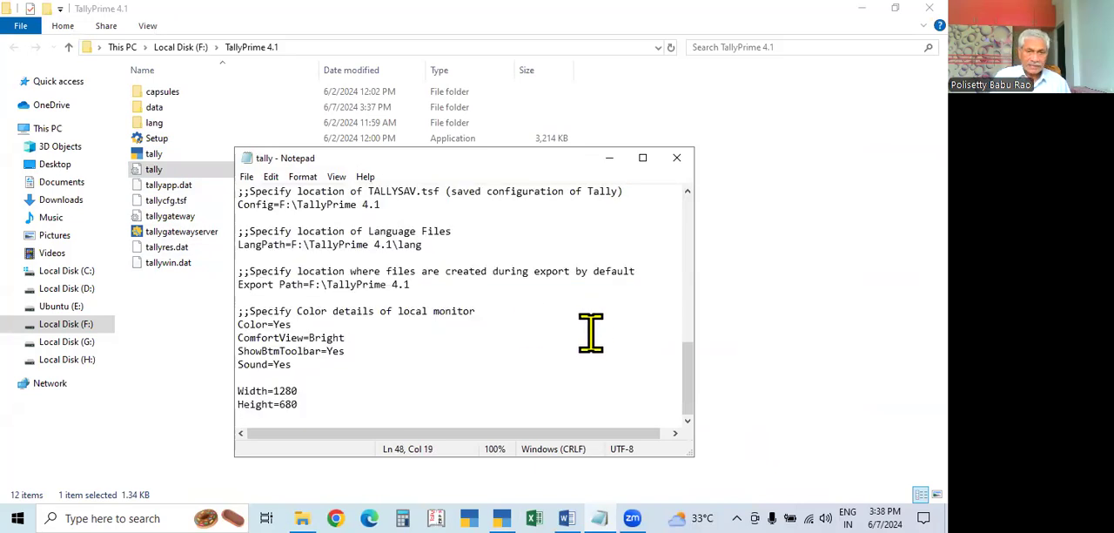
pyautogui.click(678, 160)
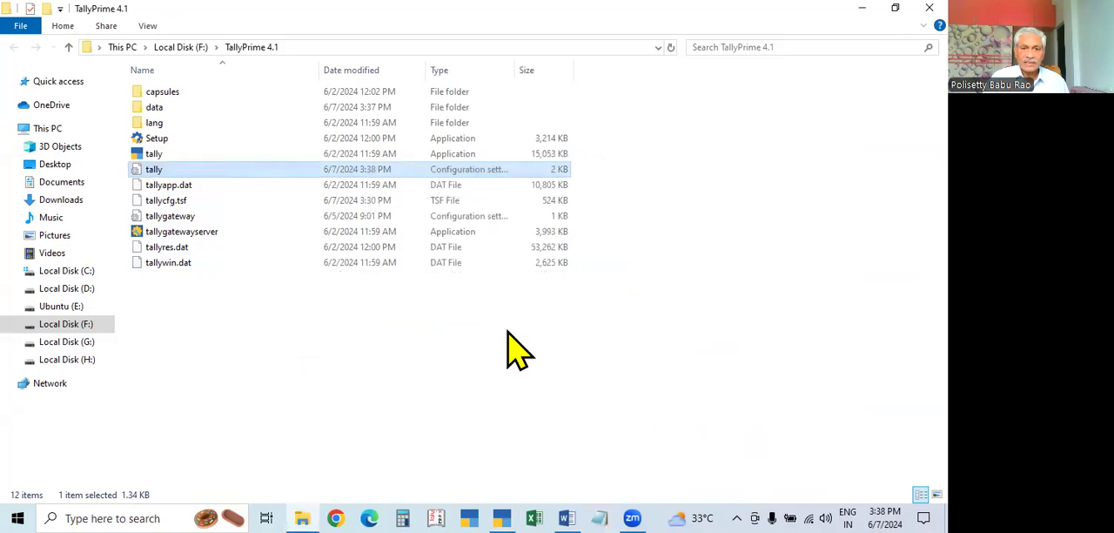
# Switch back to TallyPrime, quit and restart it in Educational Mode, and load the company X & Co
pyautogui.click(502, 517)
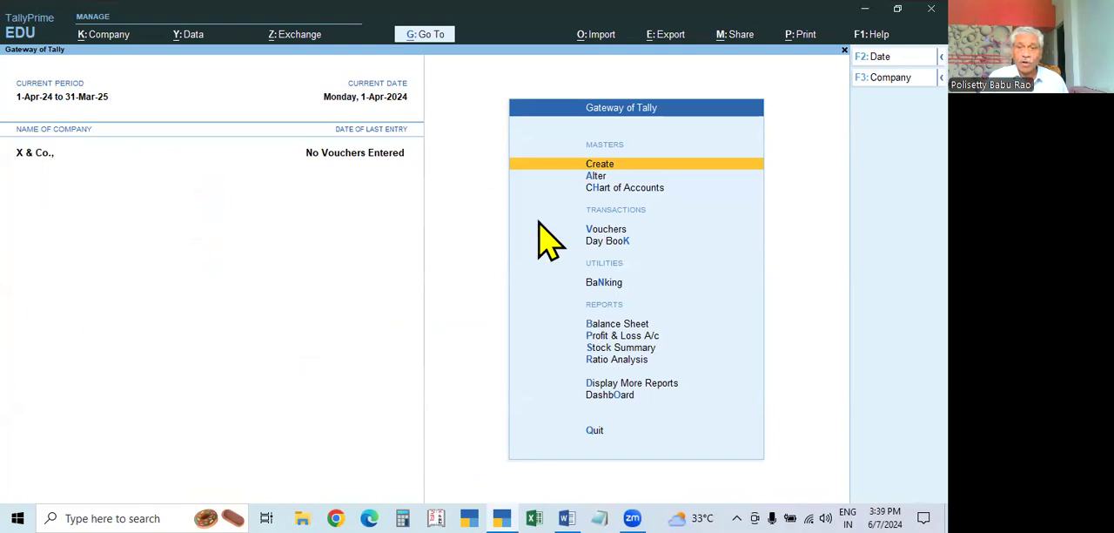
pyautogui.press('Escape')
pyautogui.press('n')
pyautogui.press('Escape')
pyautogui.press('y')
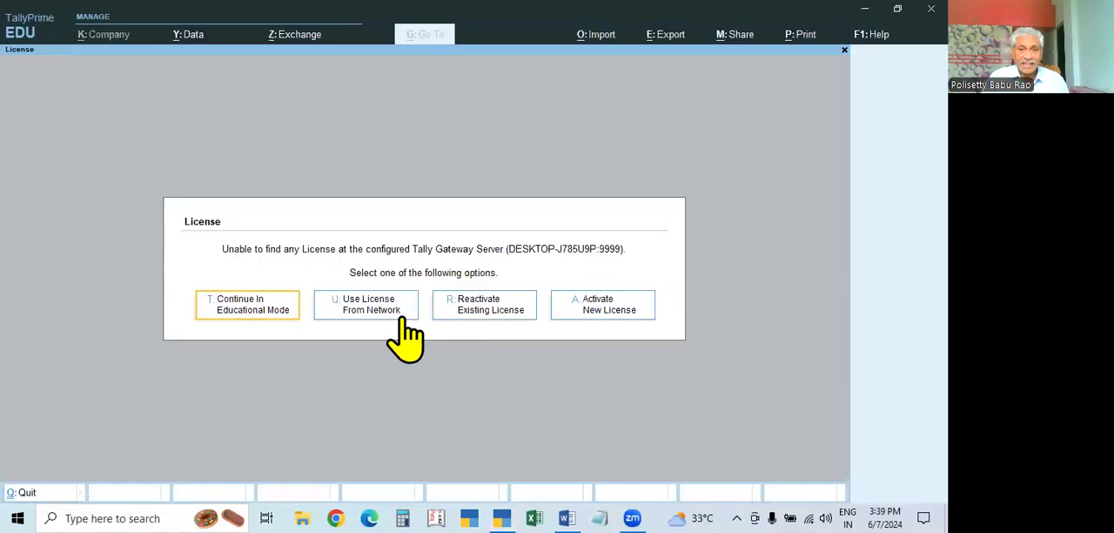
pyautogui.click(265, 306)
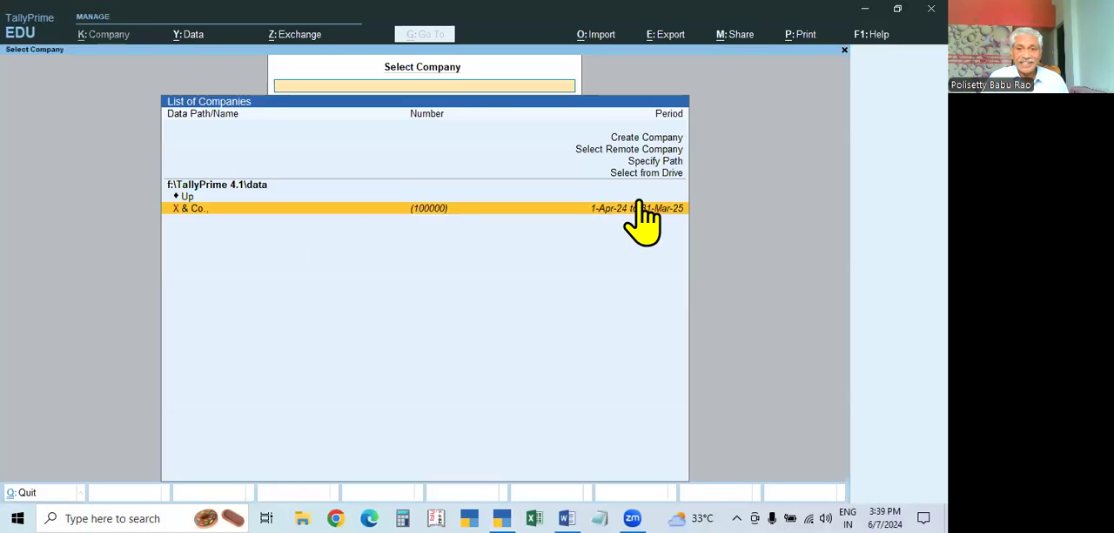
pyautogui.click(593, 217)
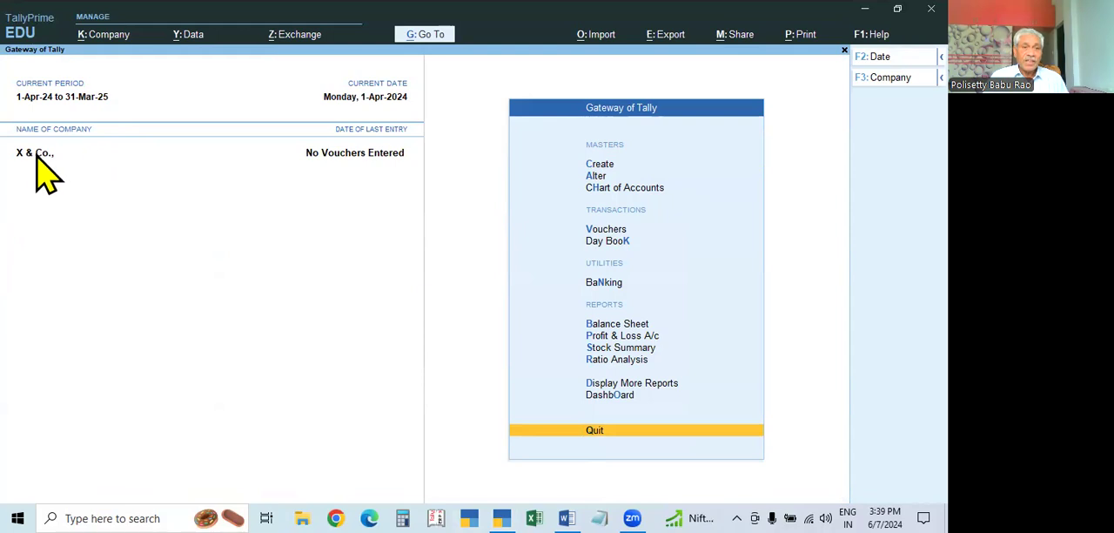
# Shut the company X & Co. and return to the company selection list
pyautogui.press('ctrl')
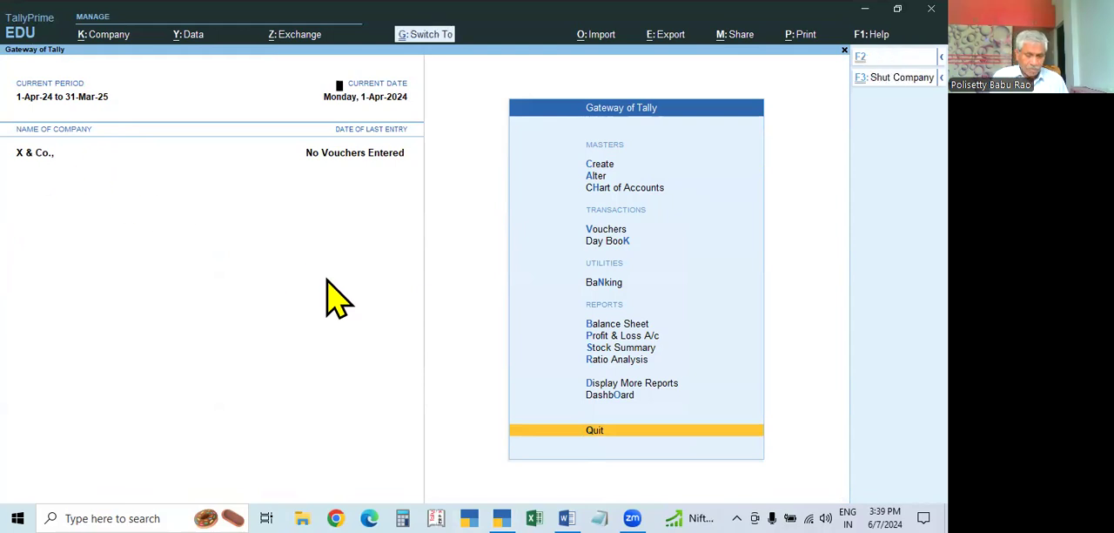
pyautogui.hotkey('ctrl', 'F3')
pyautogui.press('Return')
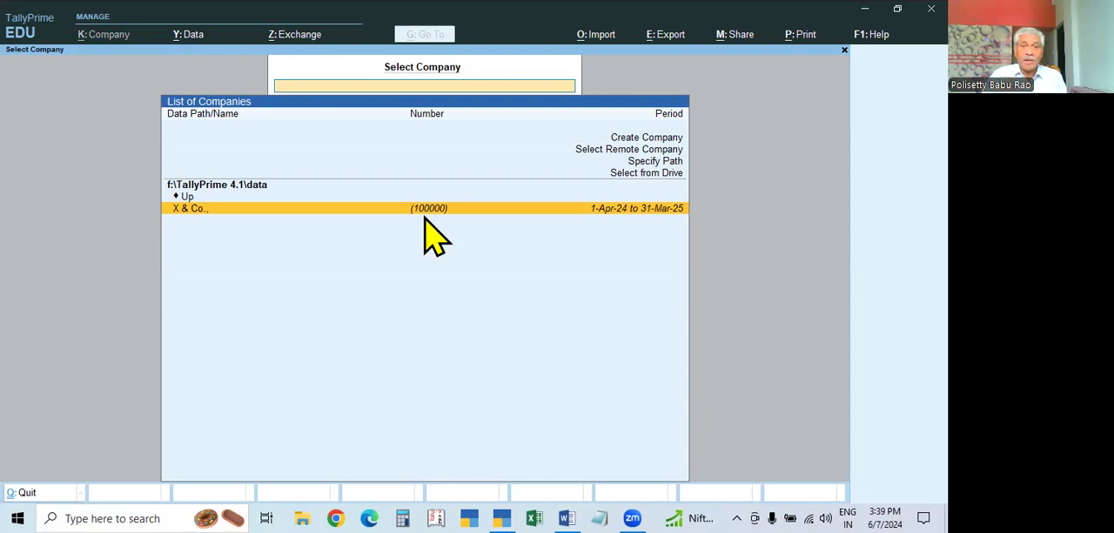
pyautogui.click(663, 140)
pyautogui.press('Escape')
pyautogui.press('y')
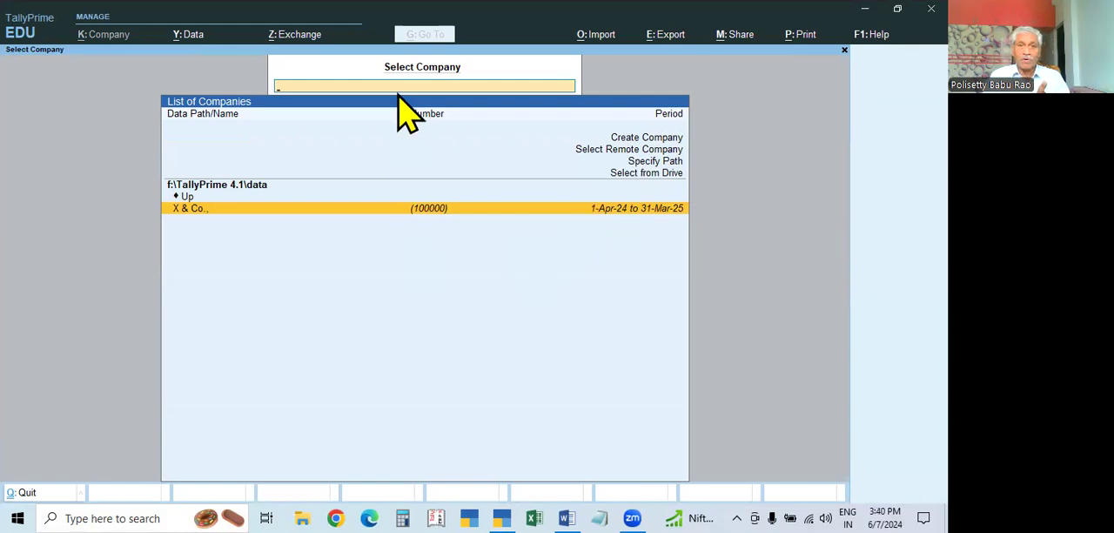
pyautogui.click(647, 139)
pyautogui.click(648, 142)
pyautogui.press('Escape')
pyautogui.press('y')
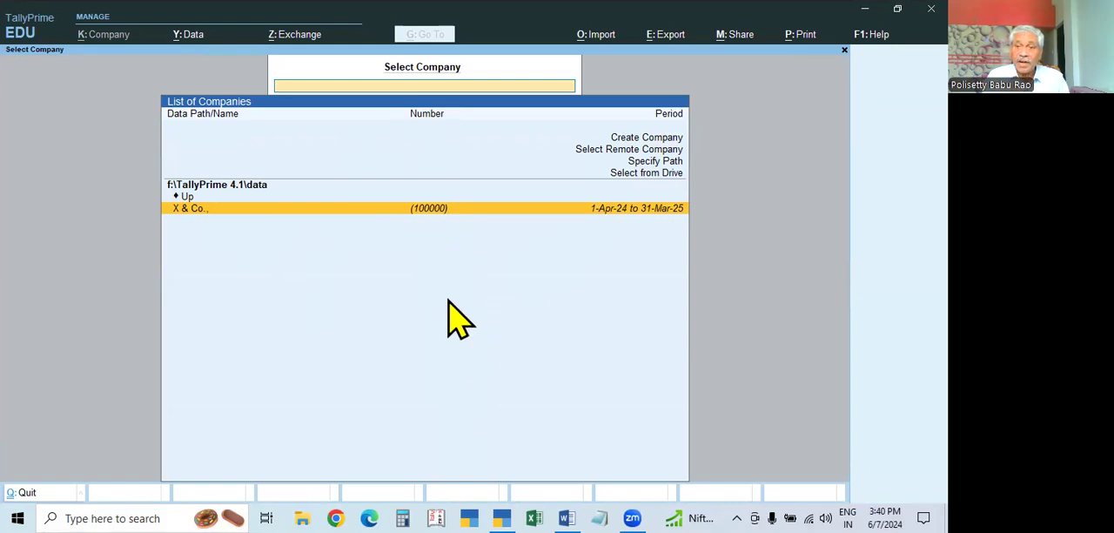
# Load the company X & Co. and view the Display More Reports options, returning to the Gateway of Tally
pyautogui.click(430, 209)
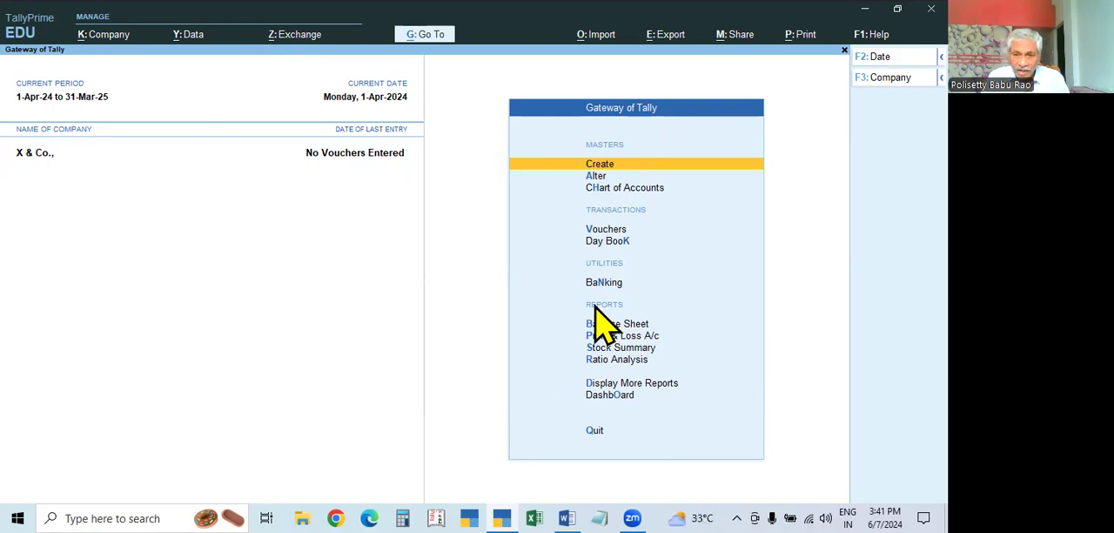
pyautogui.click(639, 385)
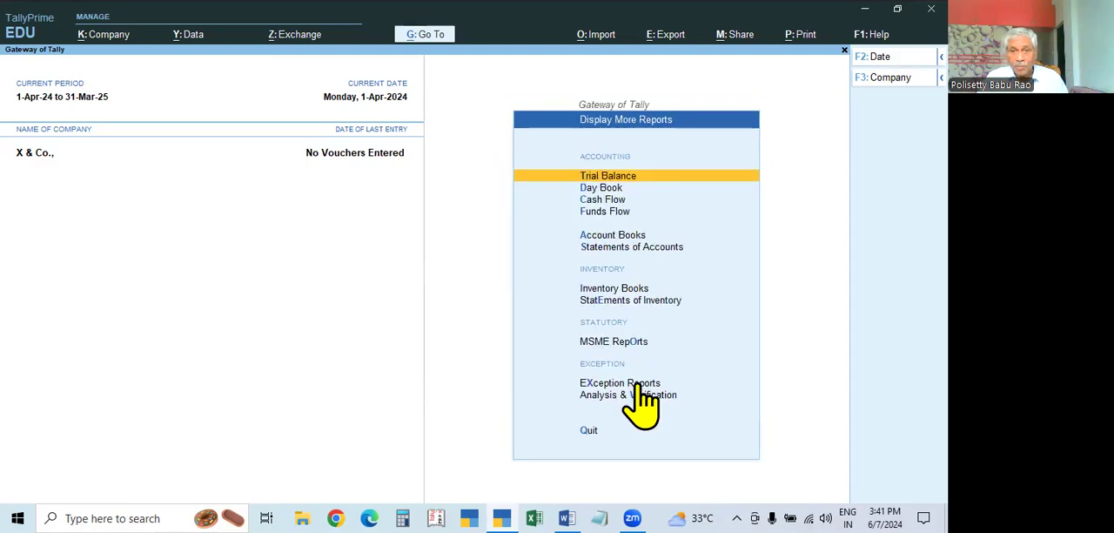
pyautogui.press('Escape')
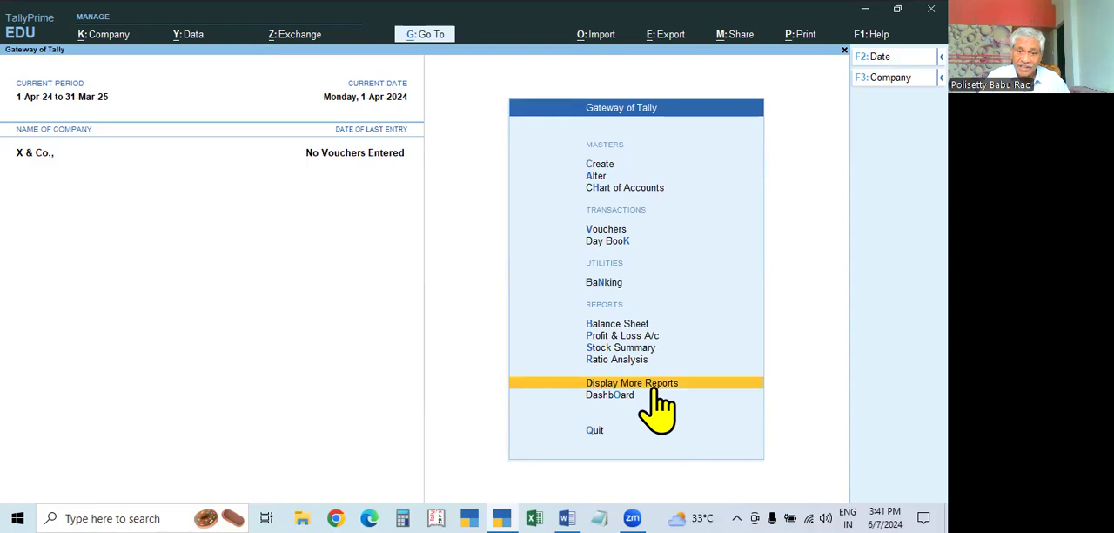
pyautogui.click(659, 388)
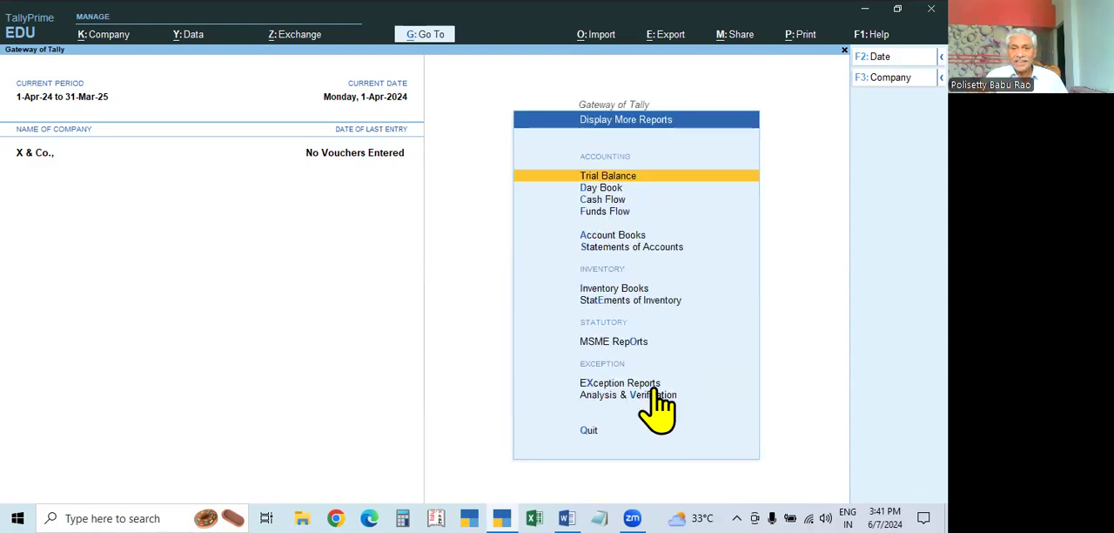
pyautogui.press('Escape')
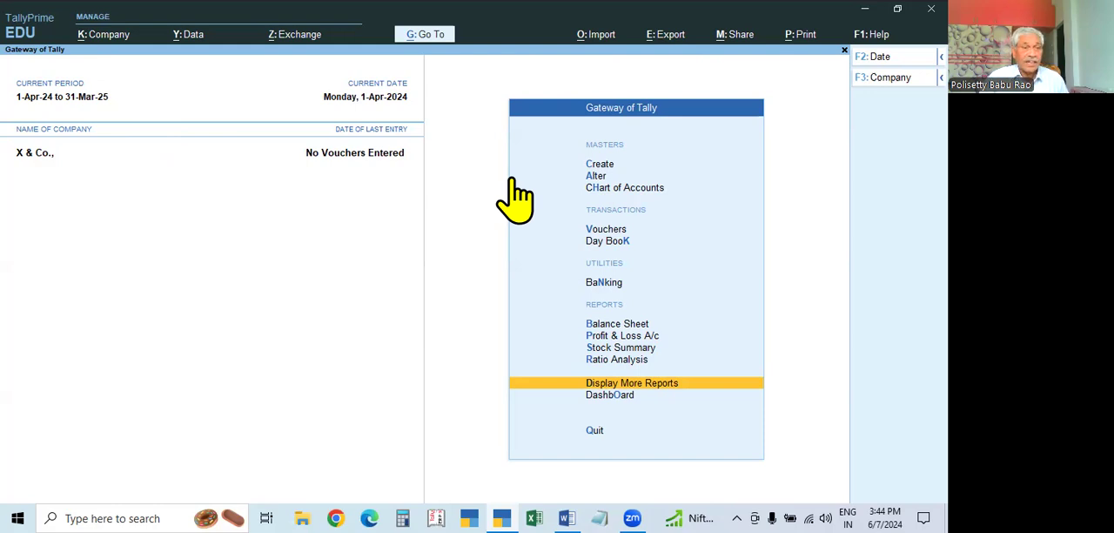
pyautogui.click(108, 39)
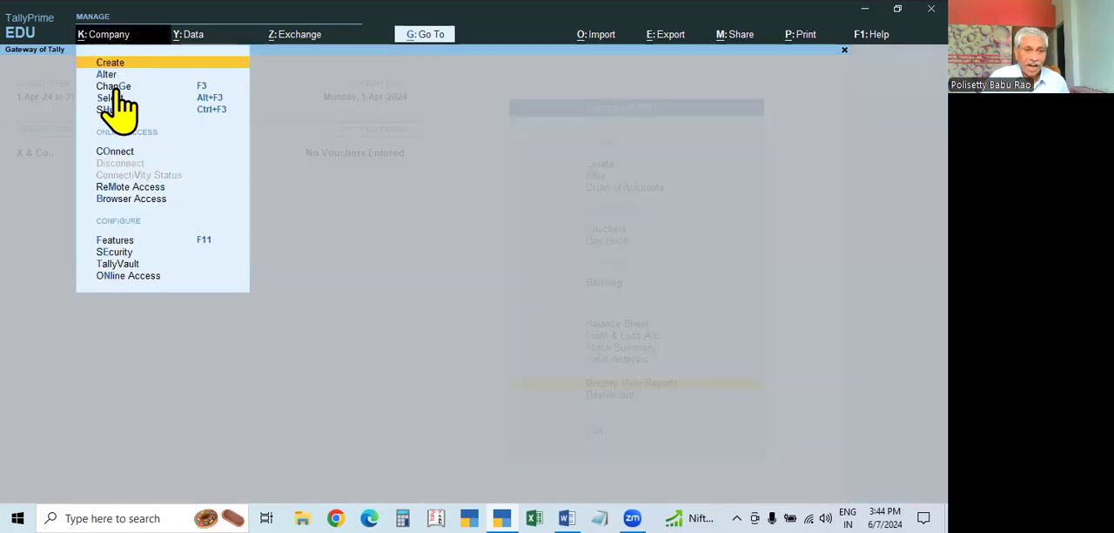
pyautogui.click(319, 300)
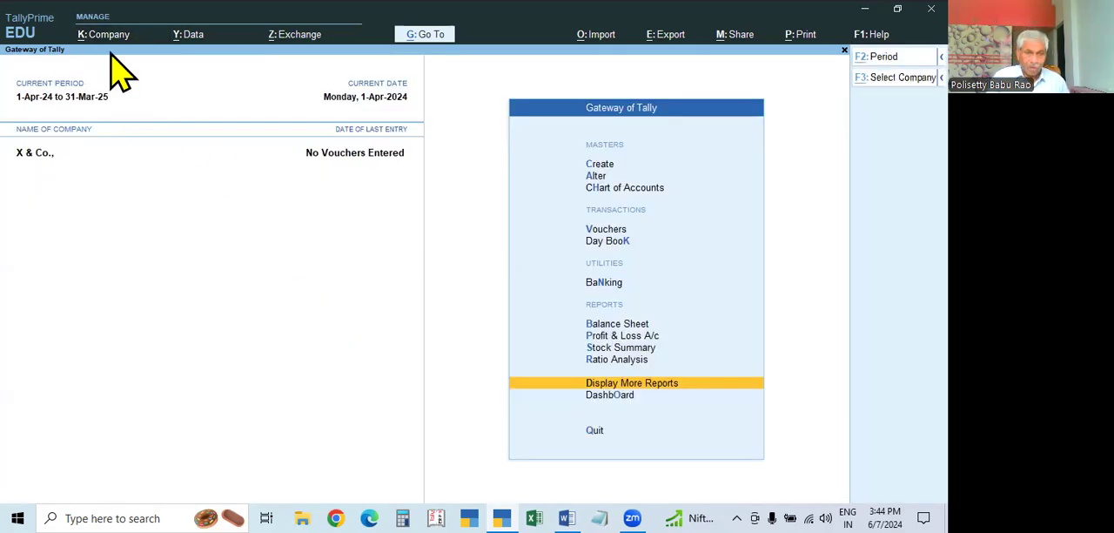
pyautogui.hotkey('alt', 'k')
pyautogui.press('Escape')
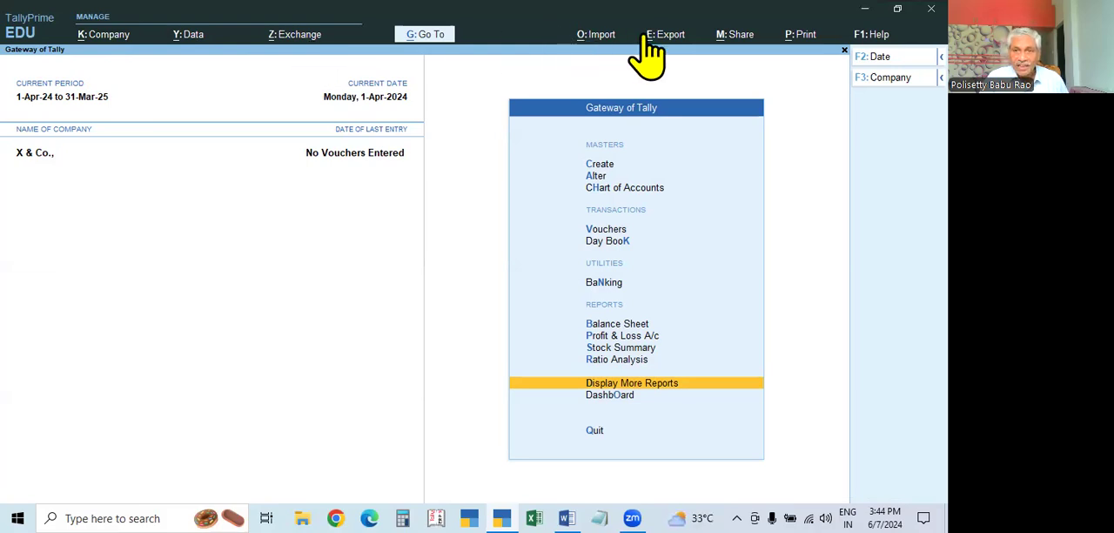
# View the About screen for the product, license and company data information, and close it
pyautogui.click(870, 37)
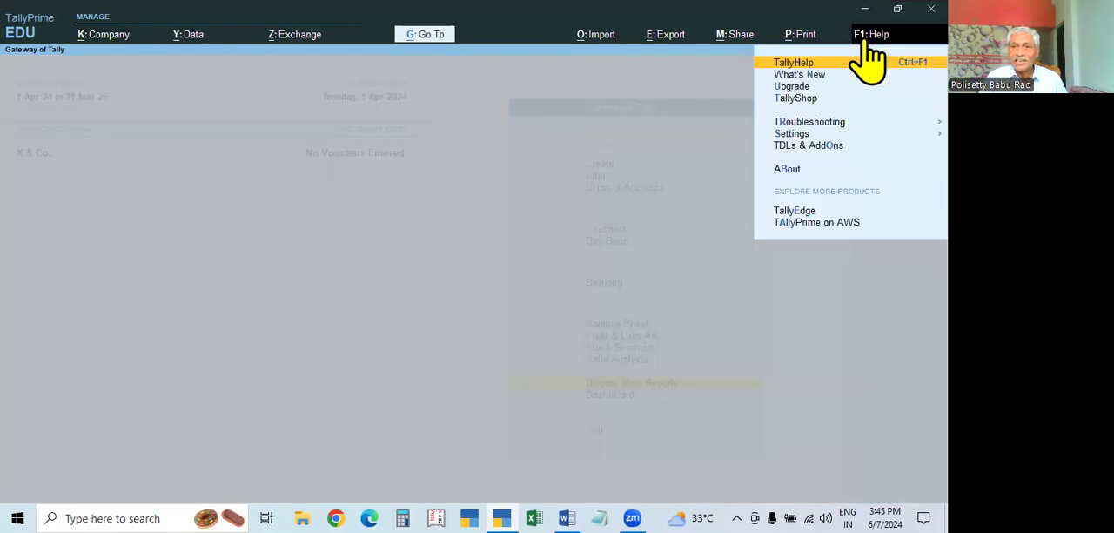
pyautogui.click(792, 170)
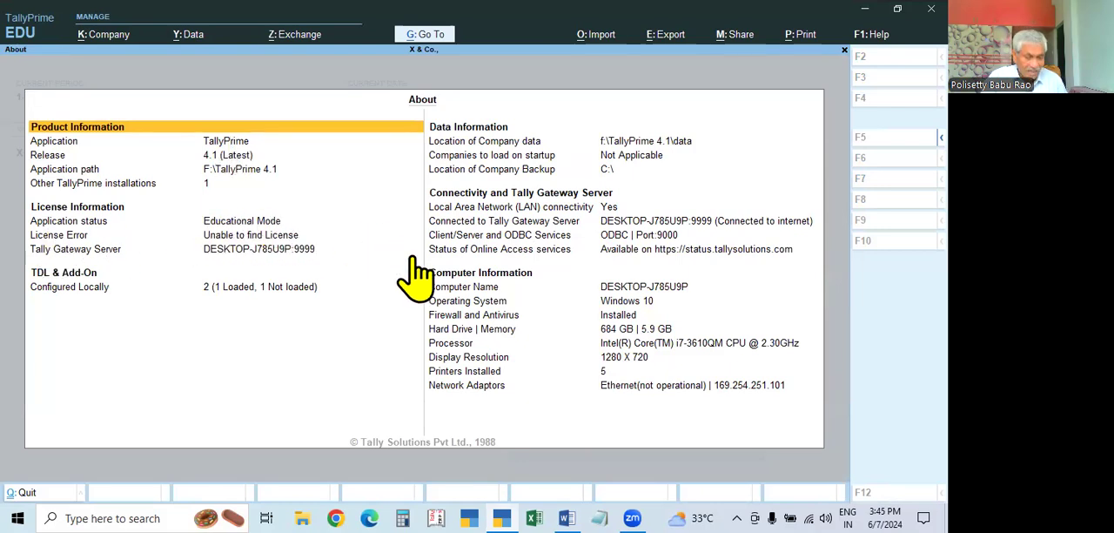
pyautogui.press('Escape')
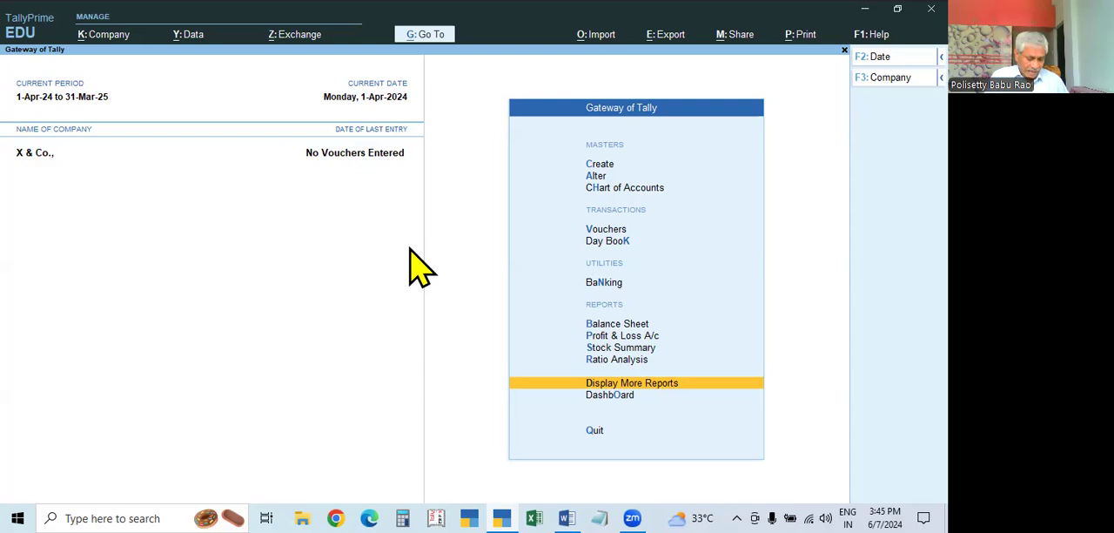
pyautogui.press('F3')
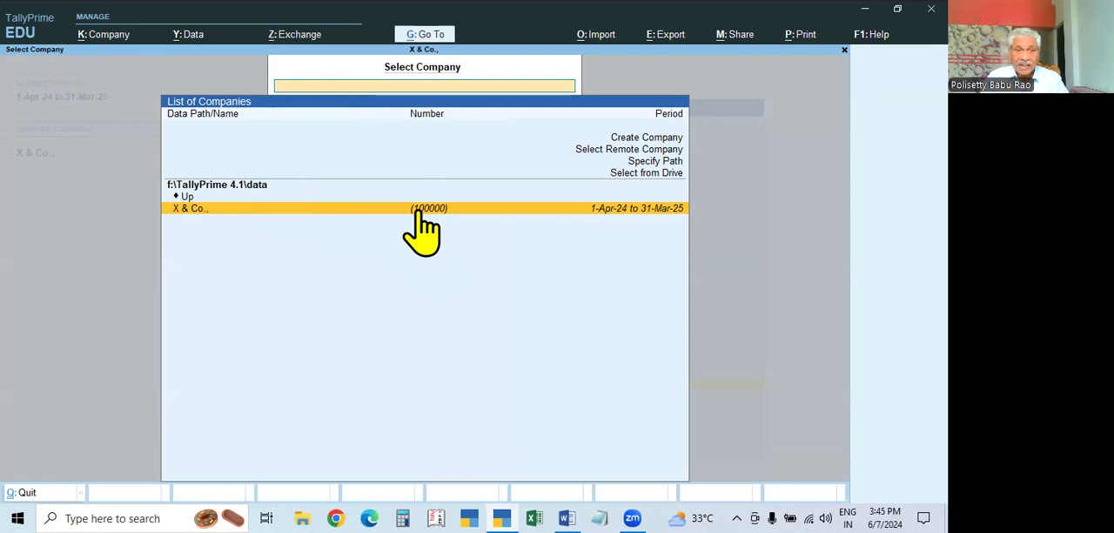
pyautogui.click(664, 141)
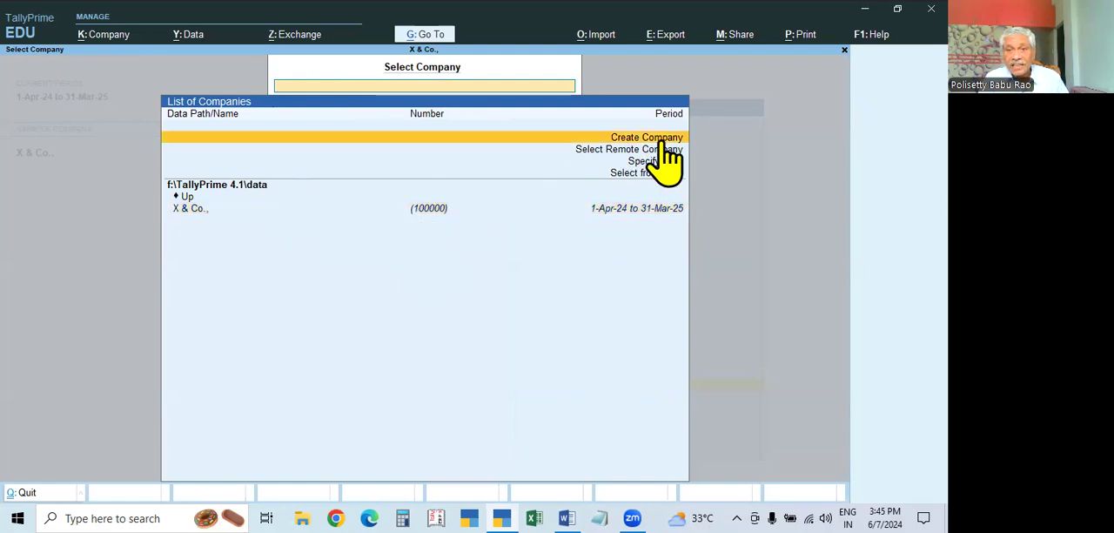
pyautogui.click(664, 141)
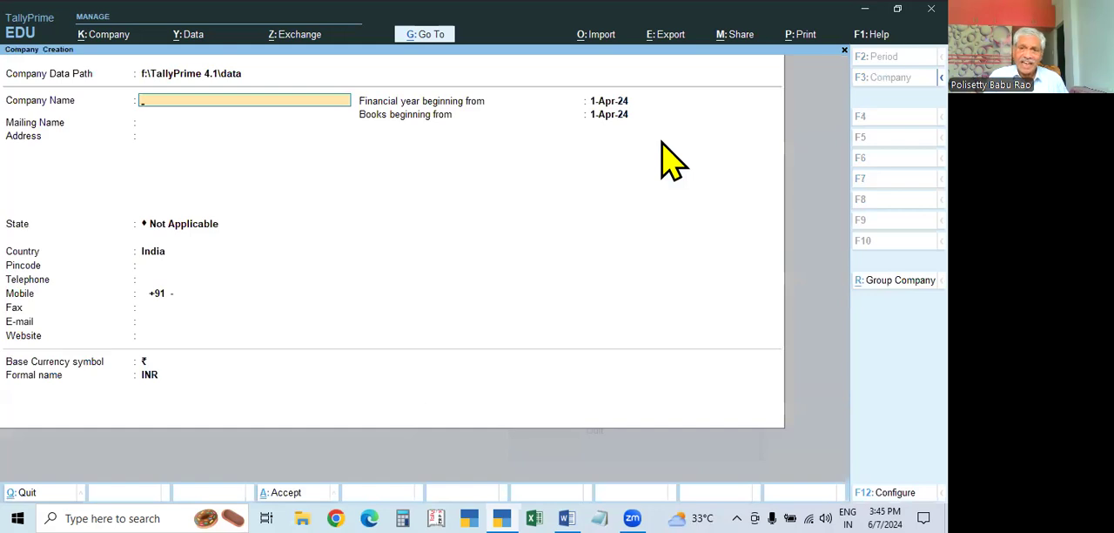
pyautogui.press('Escape')
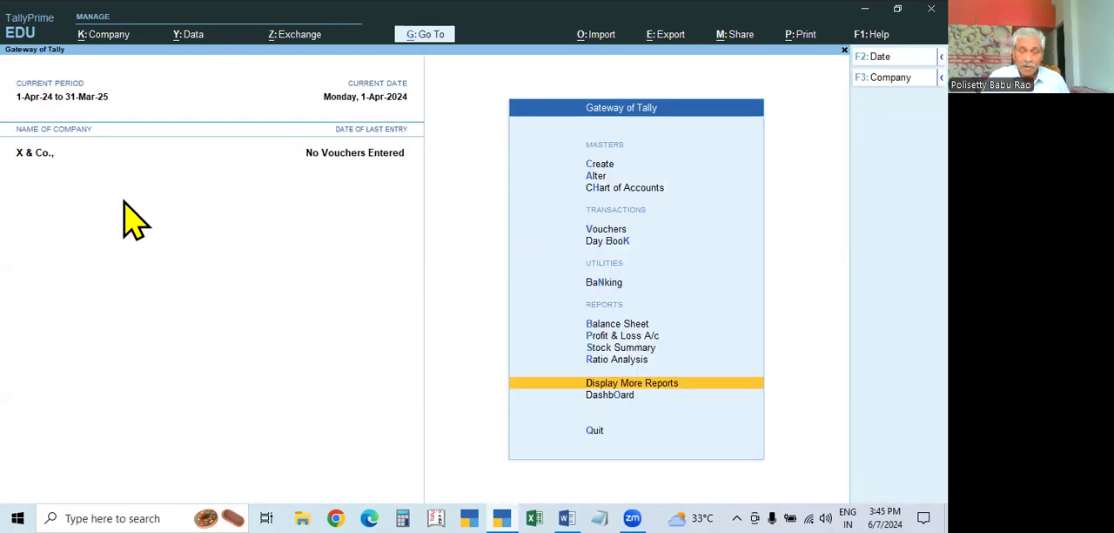
pyautogui.press('F3')
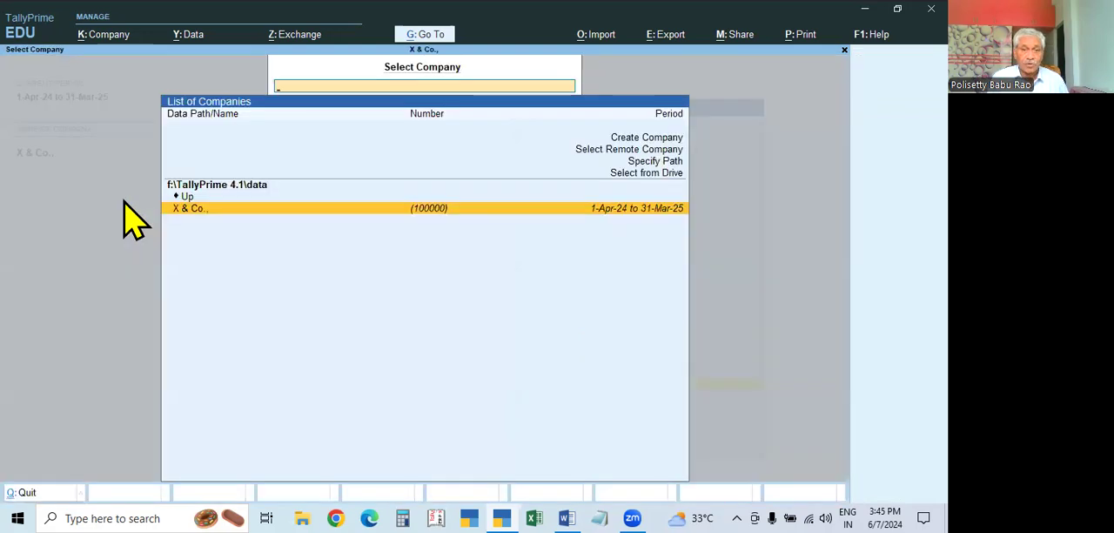
pyautogui.press('Escape')
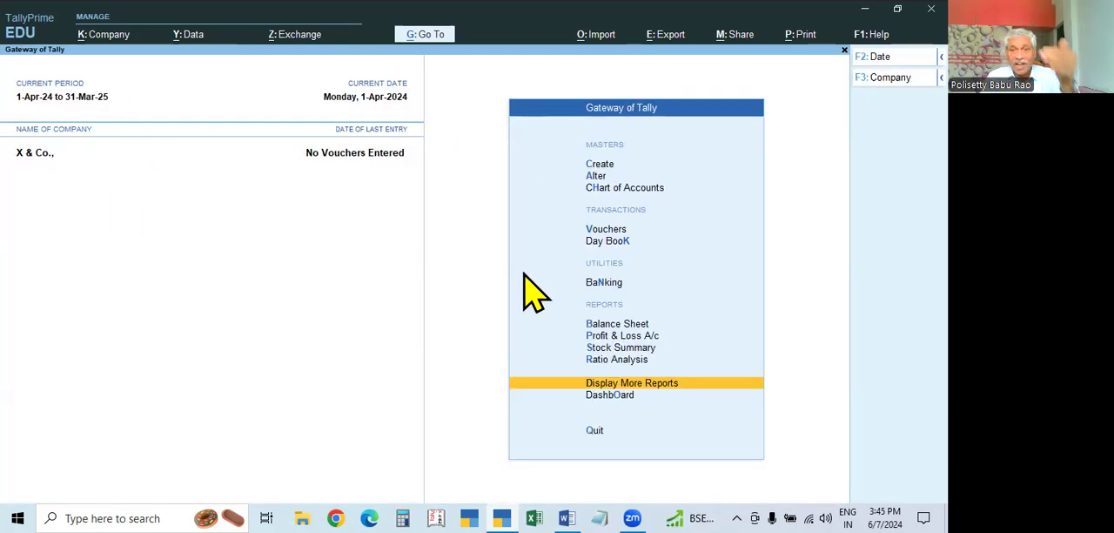
pyautogui.press('Home')
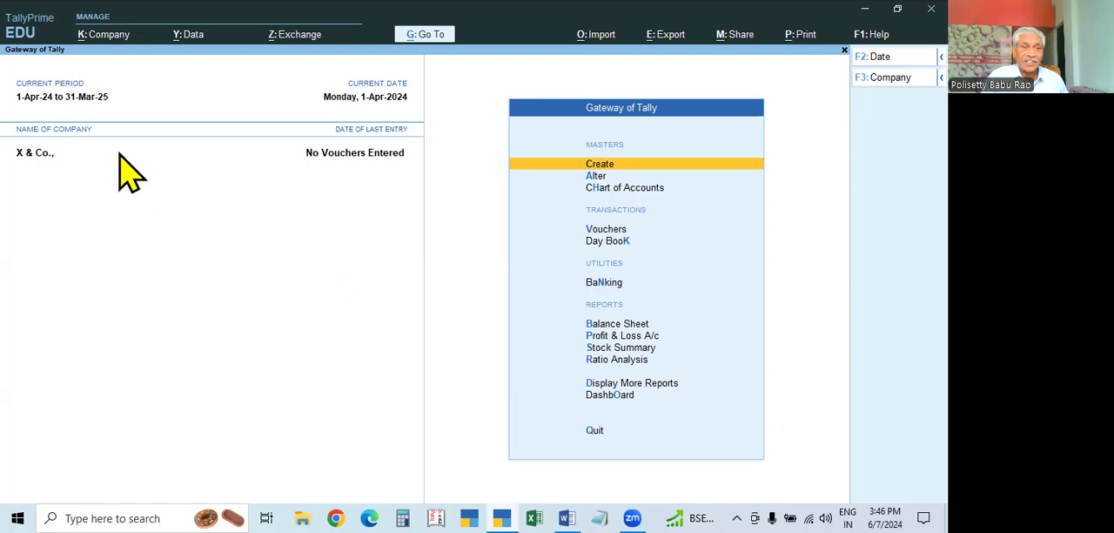
# Start creating another company named Y & Co., and accept the same text as its mailing name
pyautogui.click(111, 37)
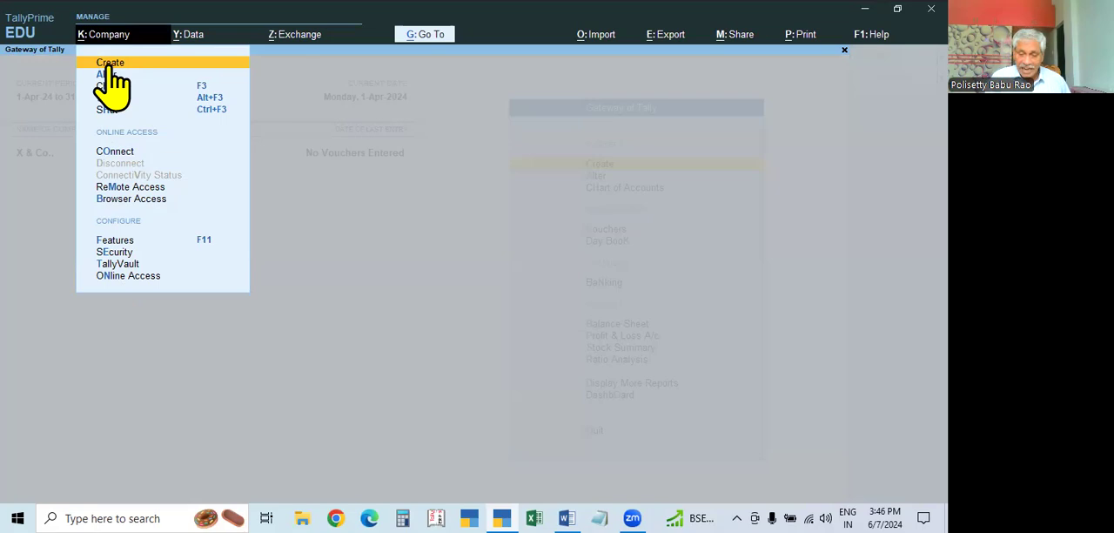
pyautogui.click(109, 65)
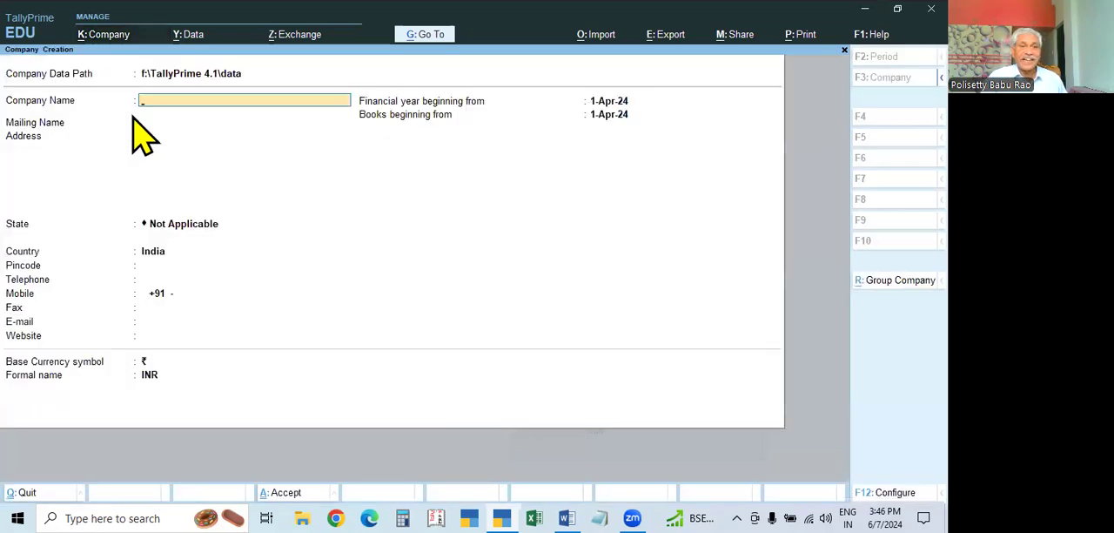
pyautogui.click(900, 85)
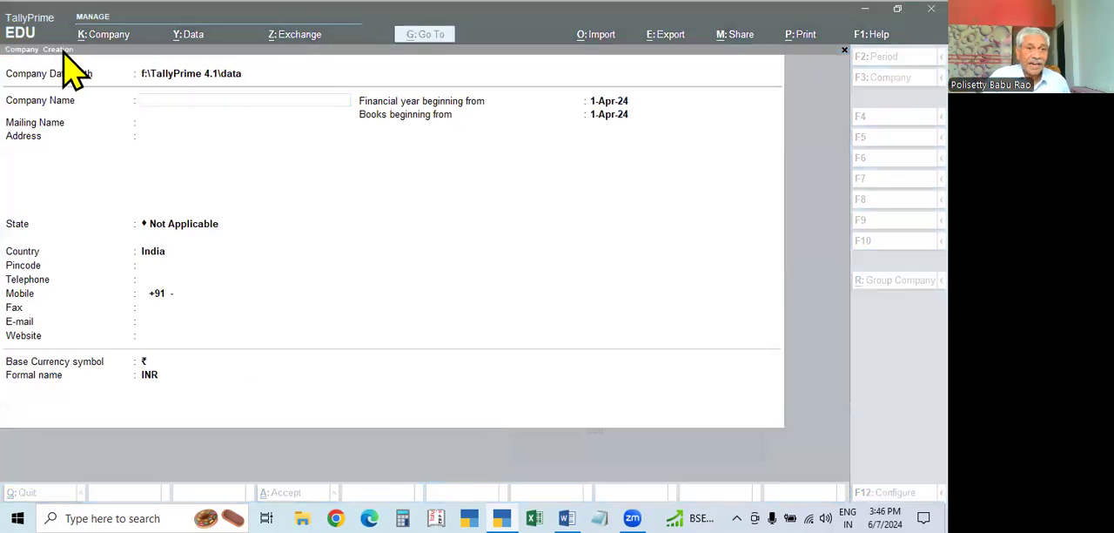
pyautogui.click(177, 82)
pyautogui.press('Return')
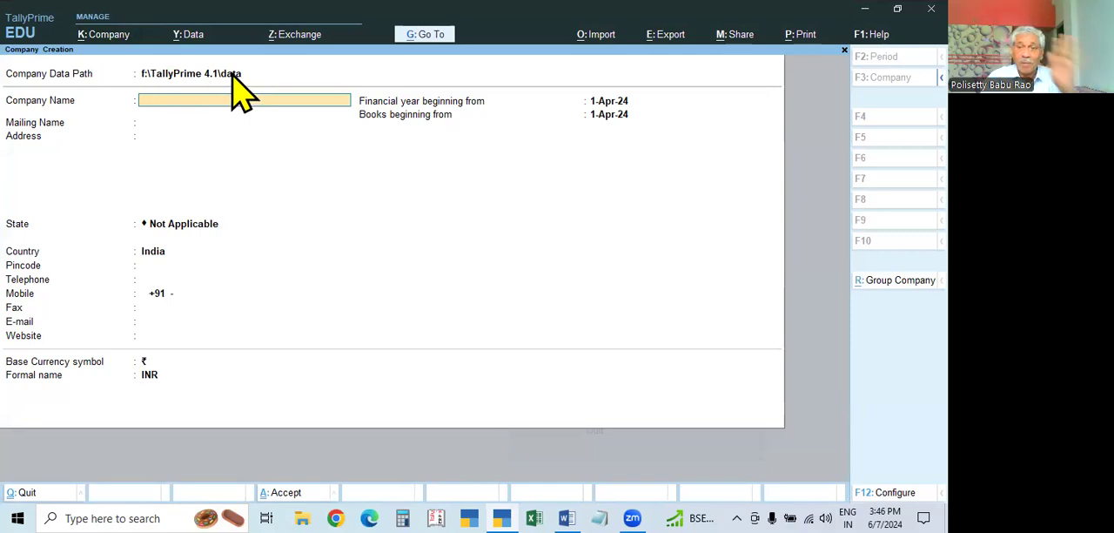
pyautogui.write('Y & Co.,')
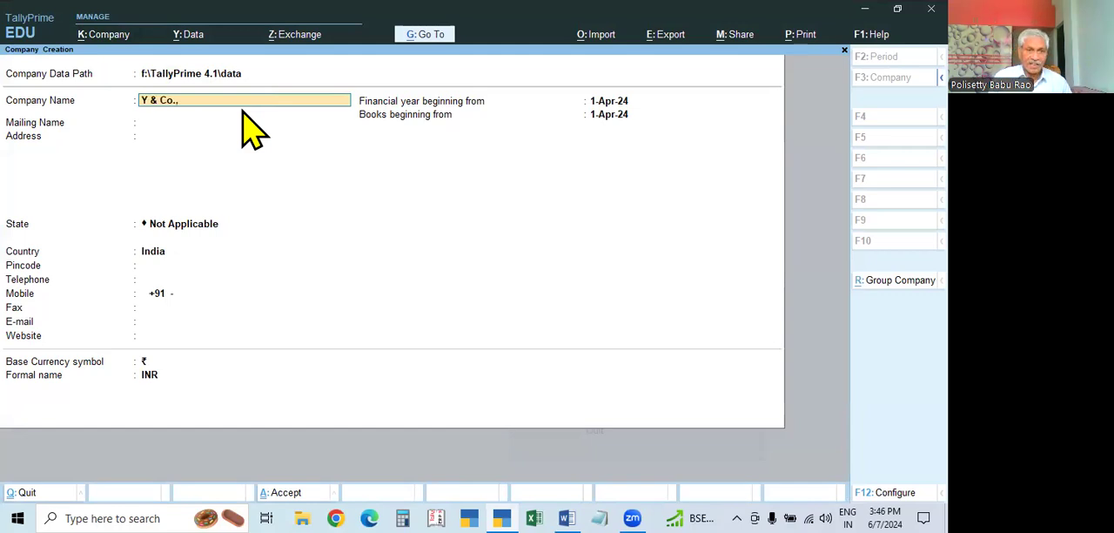
pyautogui.press('Return')
pyautogui.press('Return')
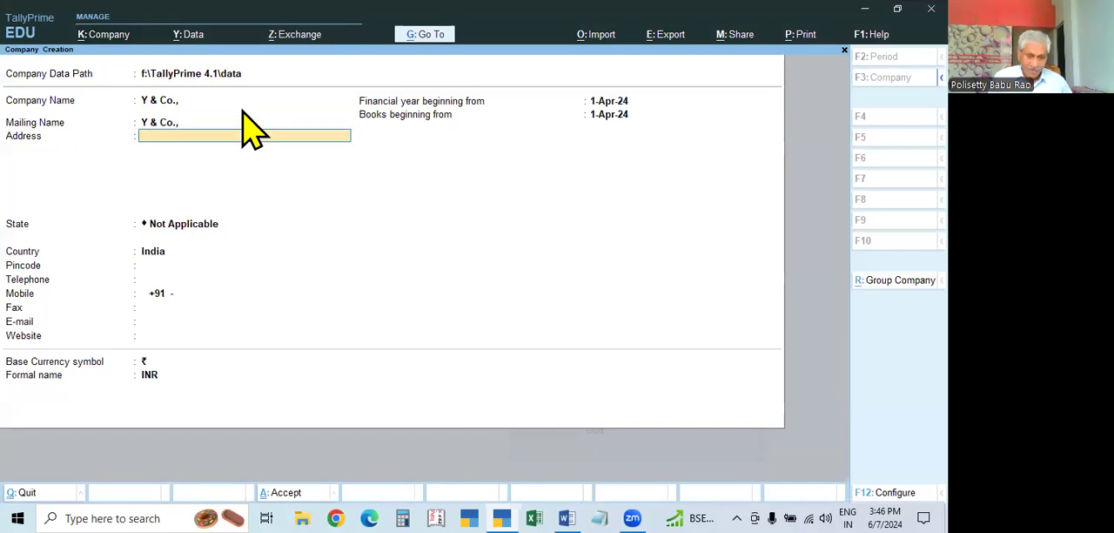
# Enter the company's address, choose Telangana as the state, and fill in the pincode, leaving the telephone blank
pyautogui.write('Hyderabad')
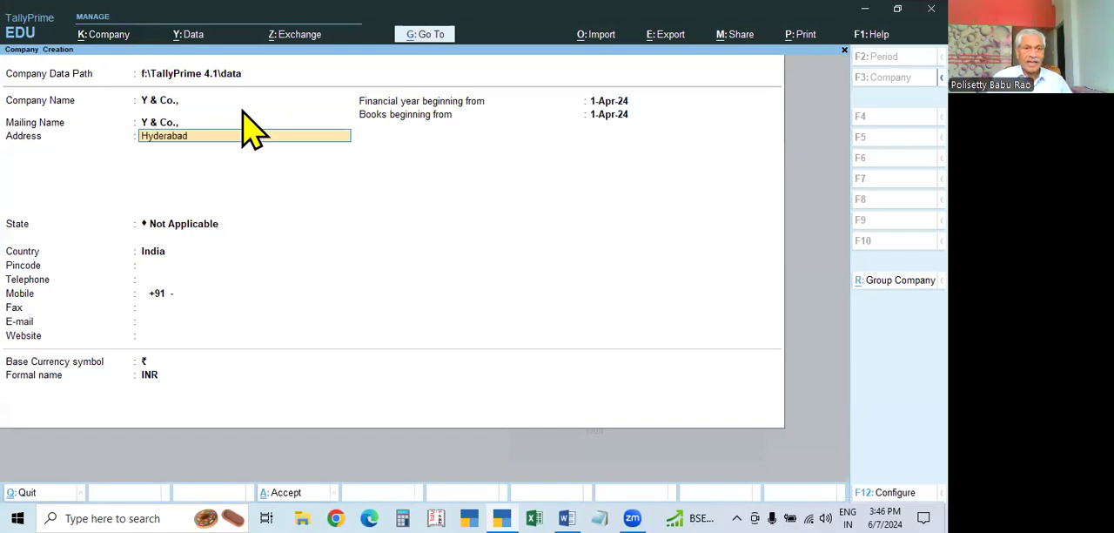
pyautogui.press('Return')
pyautogui.press('Return')
pyautogui.write('Tel')
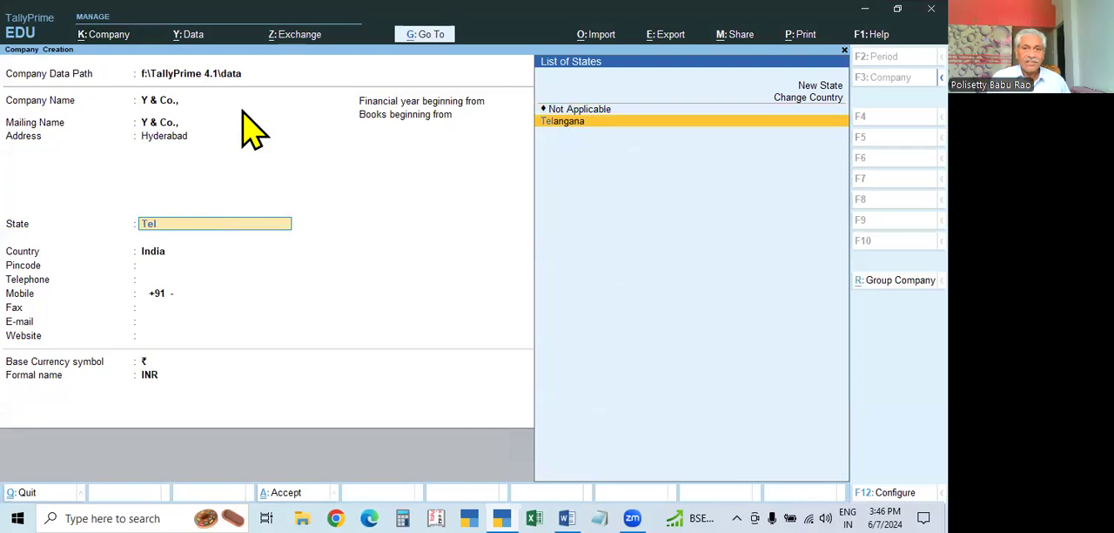
pyautogui.press('Return')
pyautogui.write('5')
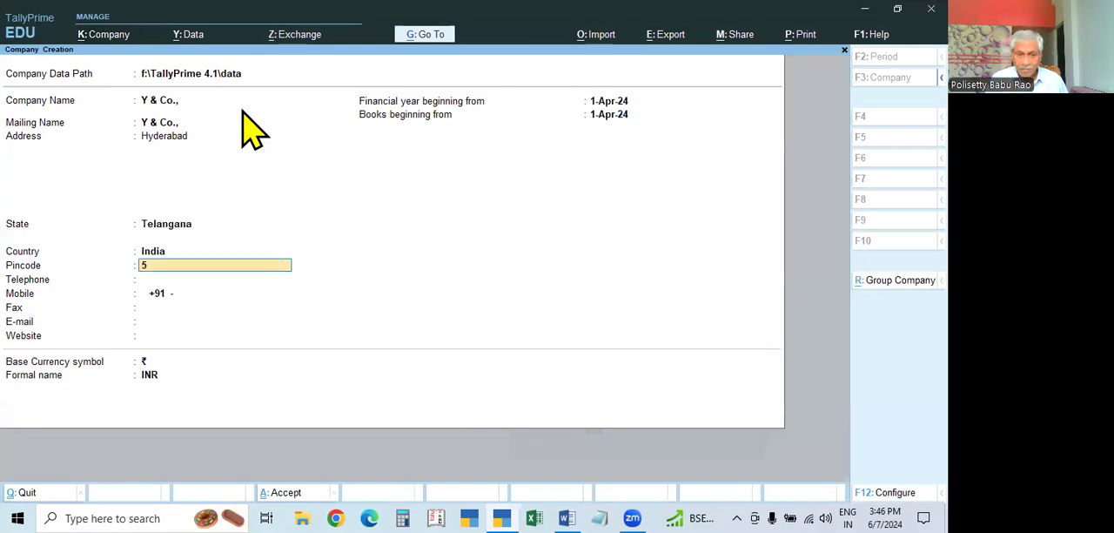
pyautogui.write('0004+9')
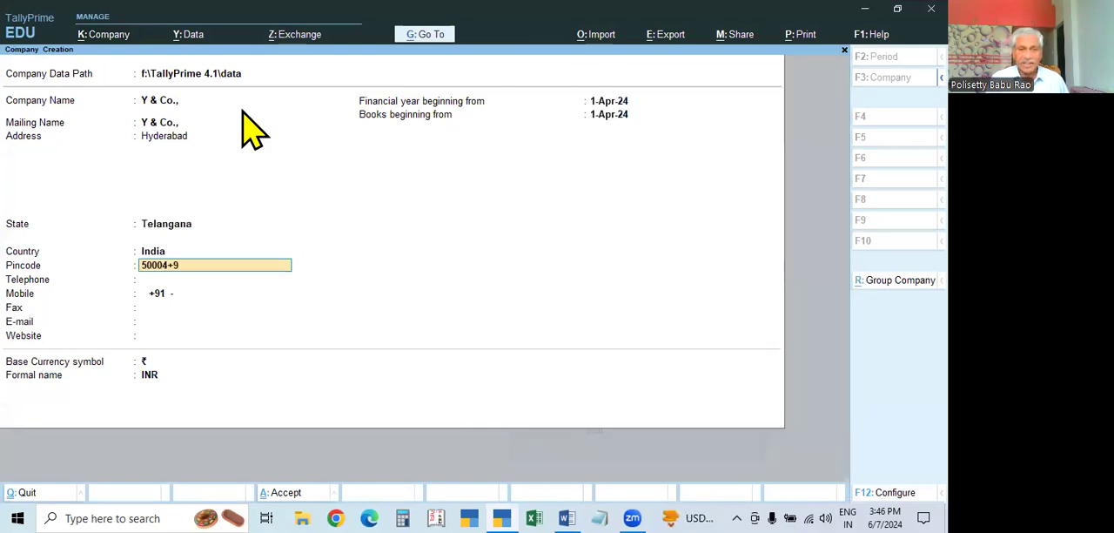
pyautogui.press('BackSpace')
pyautogui.press('BackSpace')
pyautogui.write('9')
pyautogui.press('Return')
# Leave the remaining contact fields blank, save the company Y & Co., and quit its features screen without changes
pyautogui.press('Return')
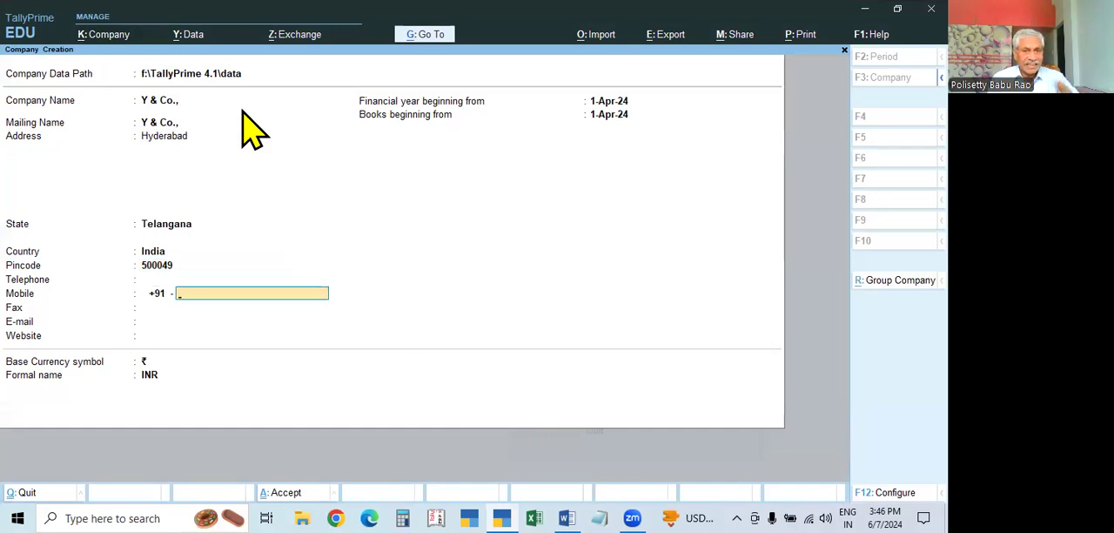
pyautogui.press('Return')
pyautogui.press('Return')
pyautogui.press('Return')
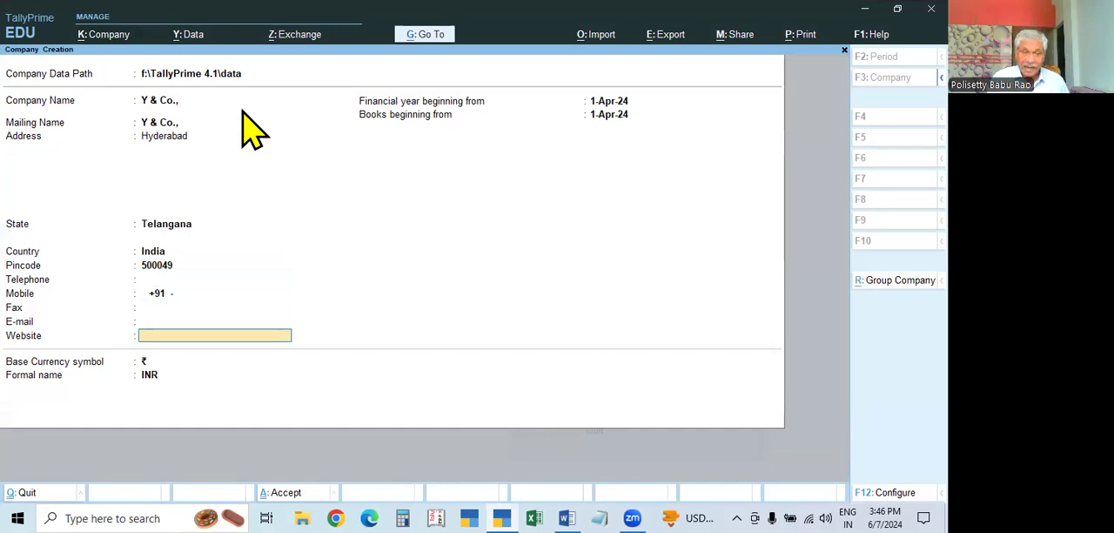
pyautogui.press('BackSpace')
pyautogui.press('Return')
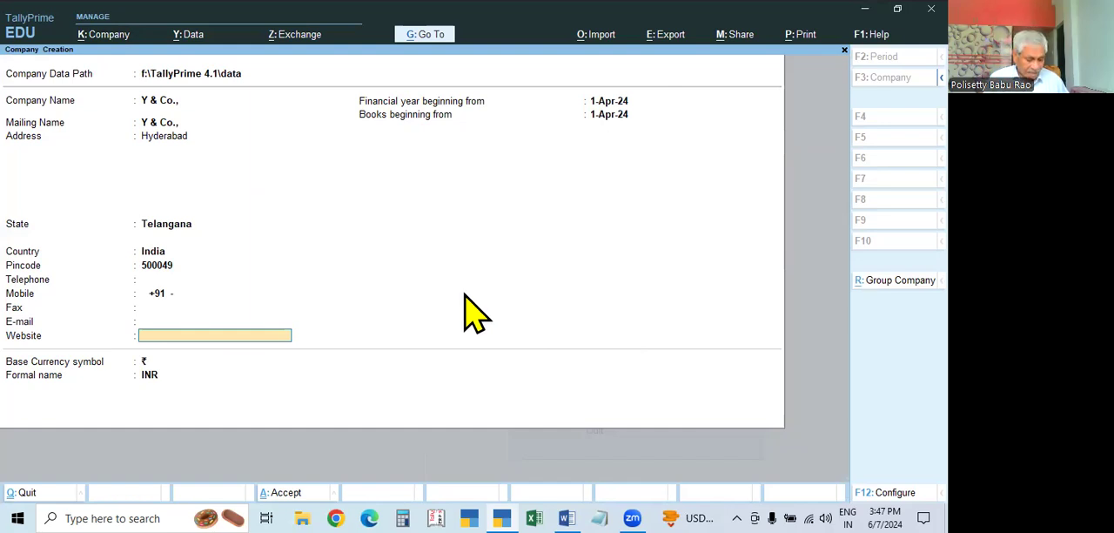
pyautogui.press('ctrl')
pyautogui.hotkey('ctrl', 'a')
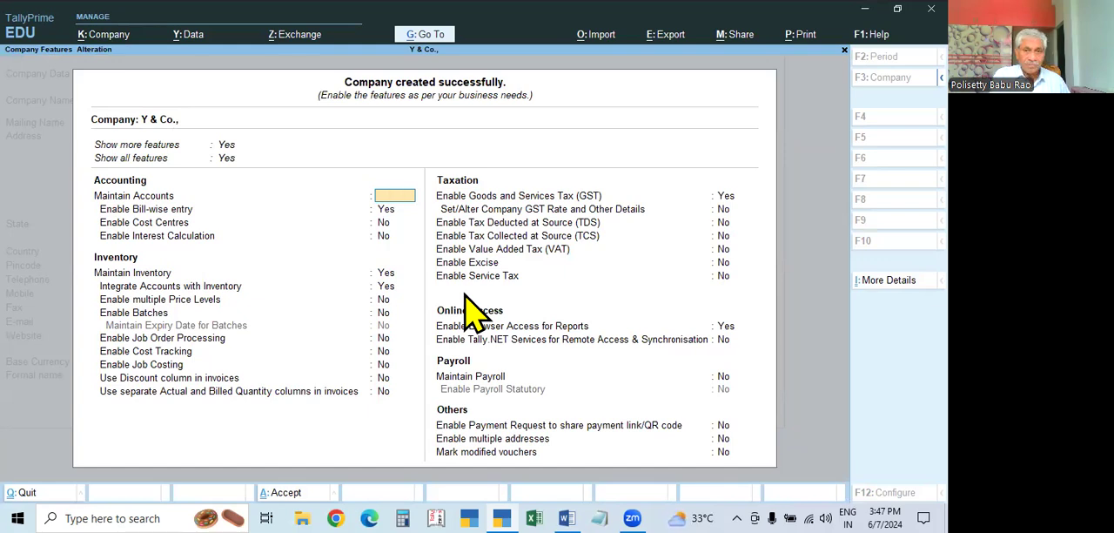
pyautogui.press('Escape')
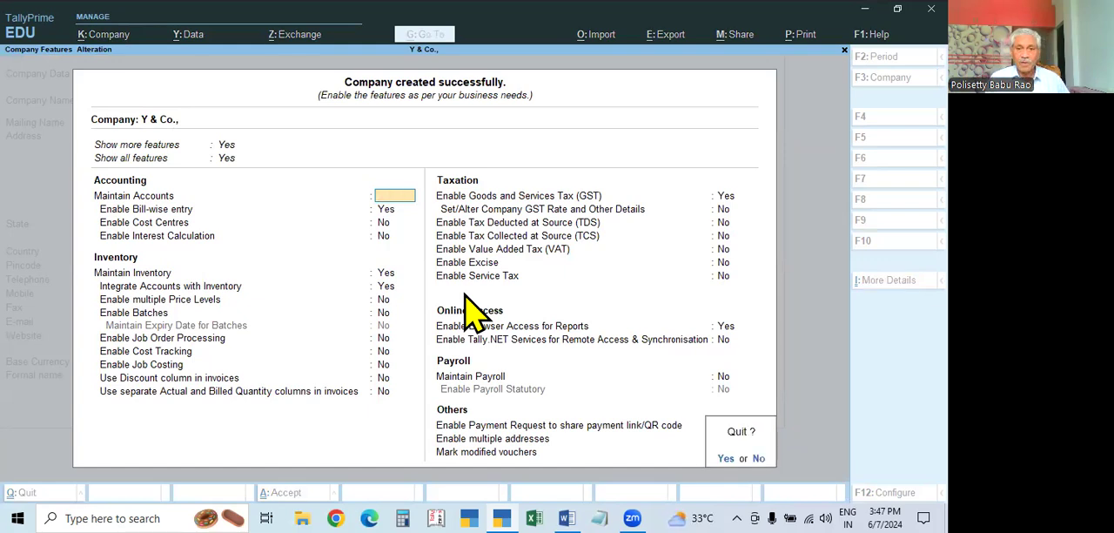
pyautogui.press('y')
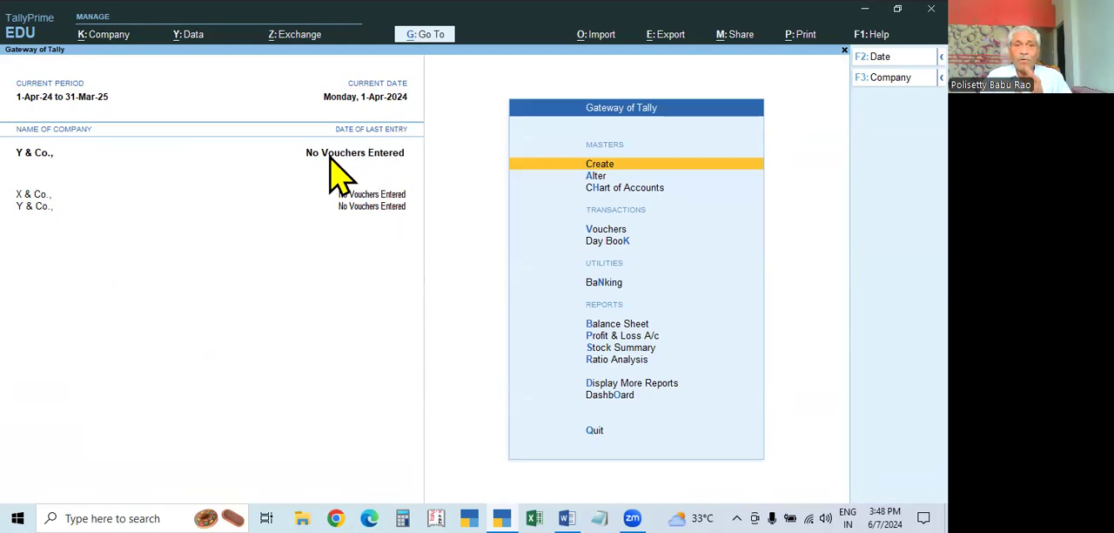
# Make X & Co. the active company, and switch back to Y & Co
pyautogui.click(33, 195)
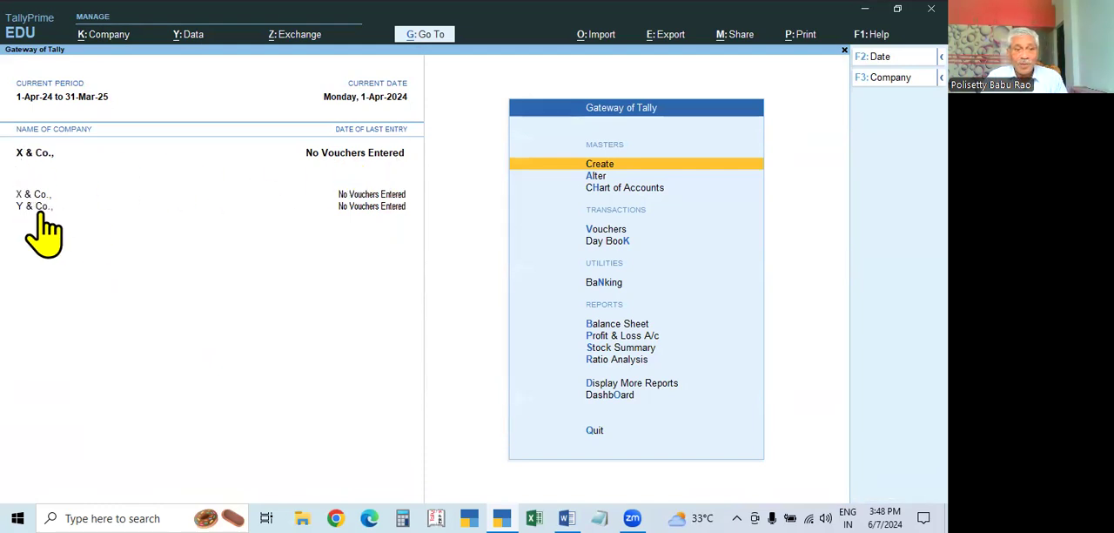
pyautogui.click(35, 207)
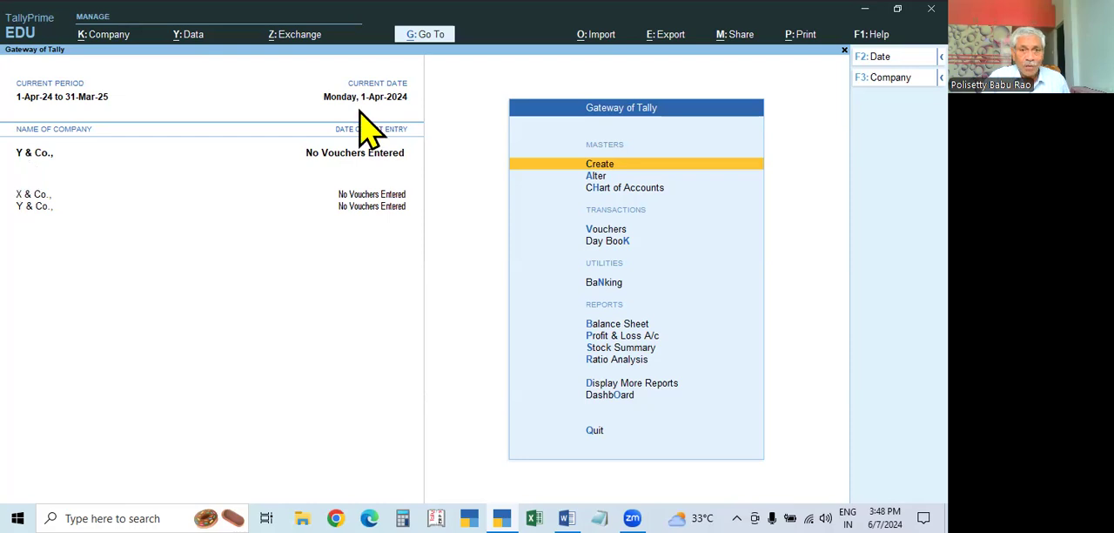
# View the Shut Company list, the Select Company list and the available company operations, closing each without making a choice
pyautogui.hotkey('ctrl', 'F3')
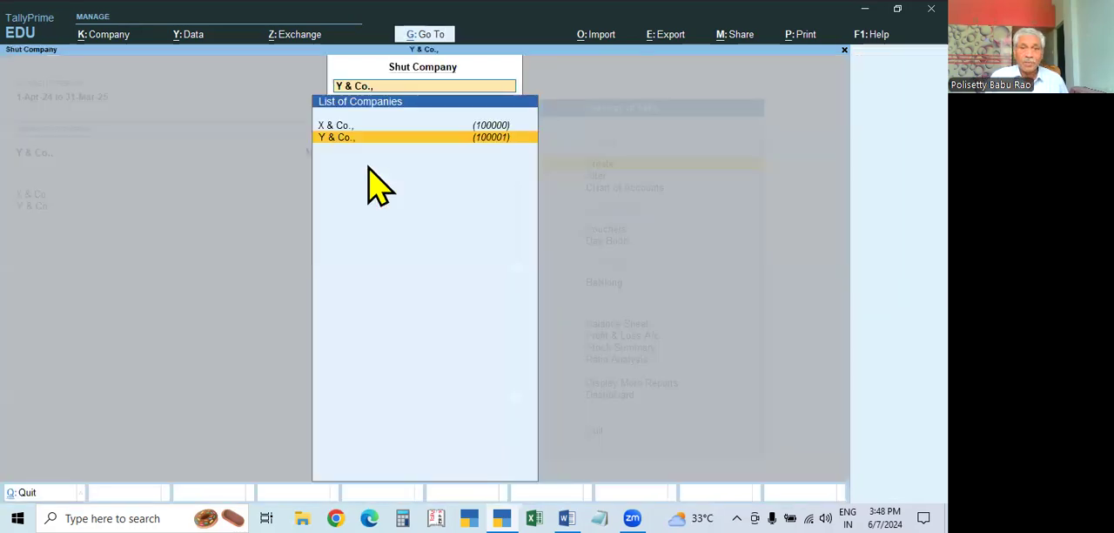
pyautogui.press('Escape')
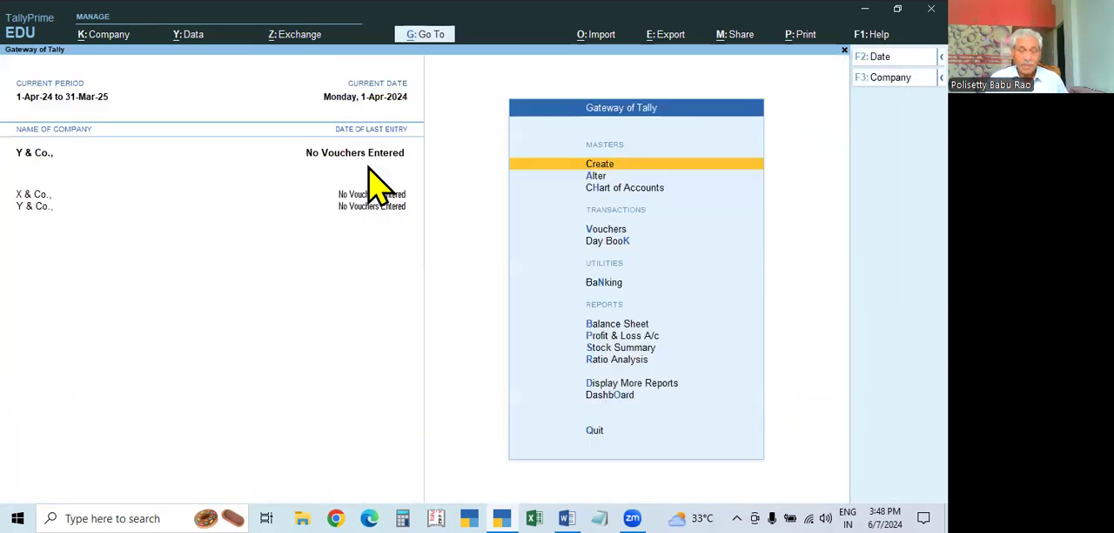
pyautogui.hotkey('alt', 'F3')
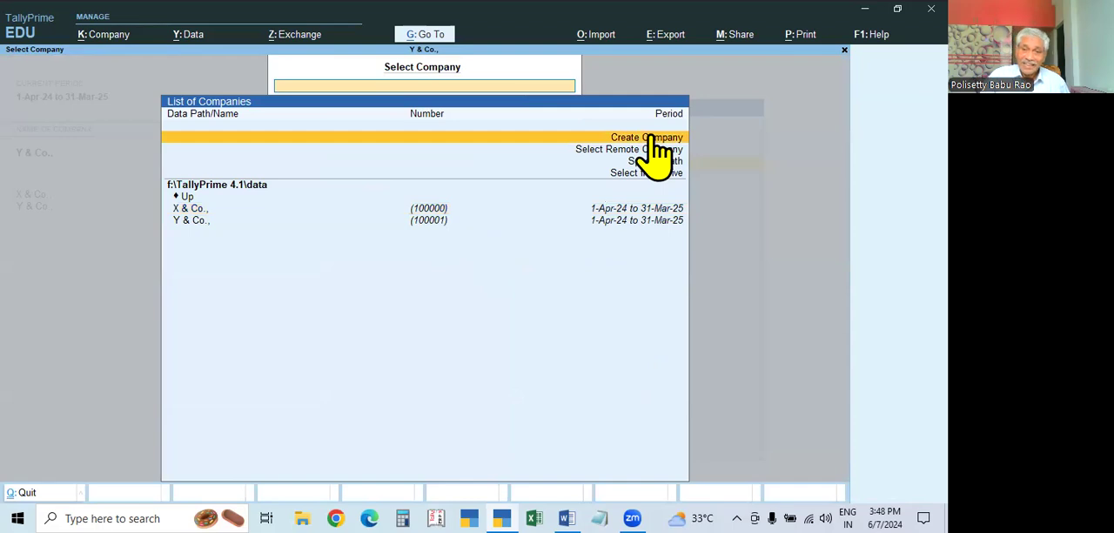
pyautogui.press('Escape')
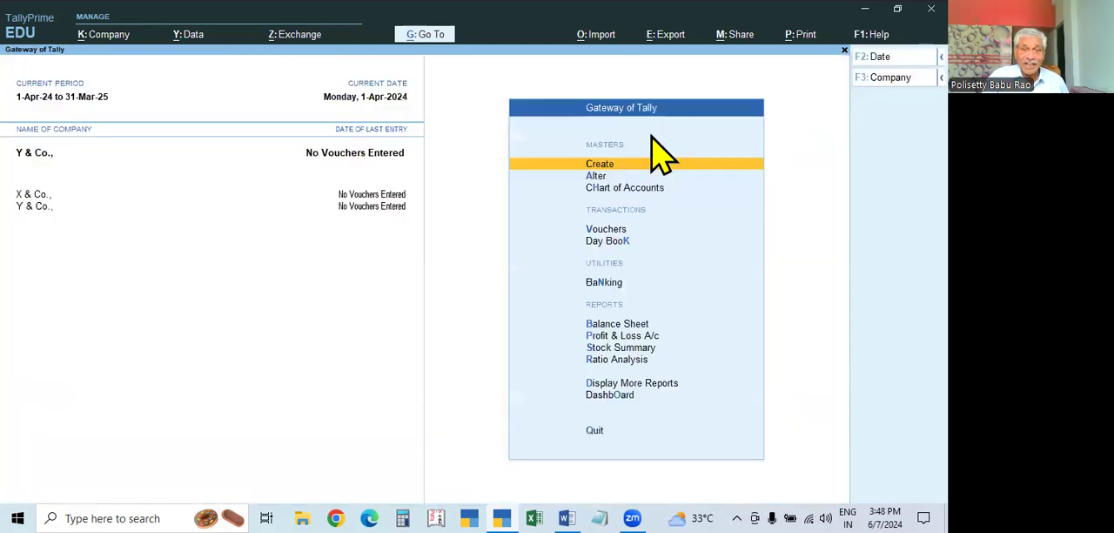
pyautogui.click(100, 41)
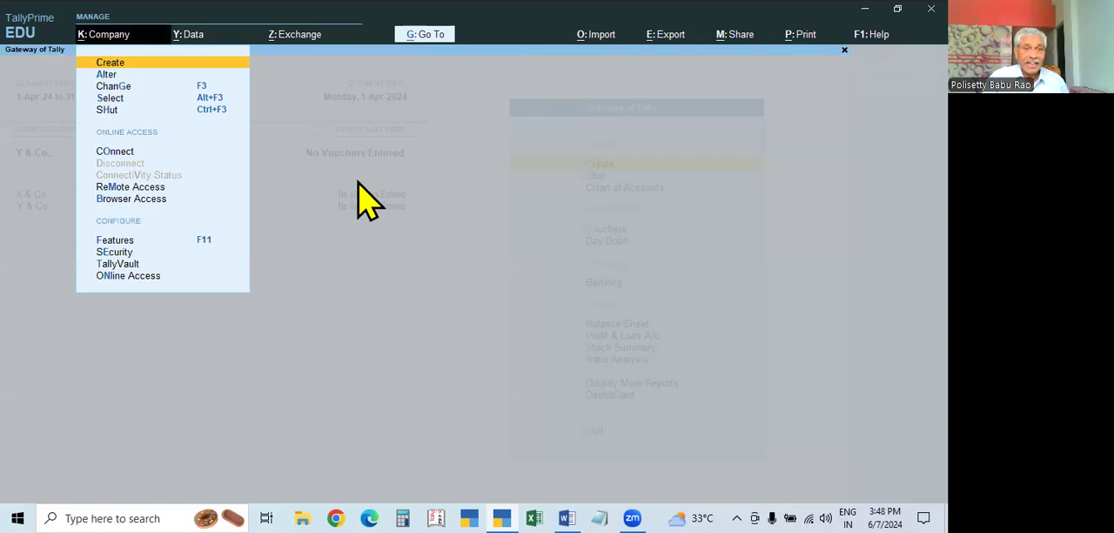
pyautogui.press('Escape')
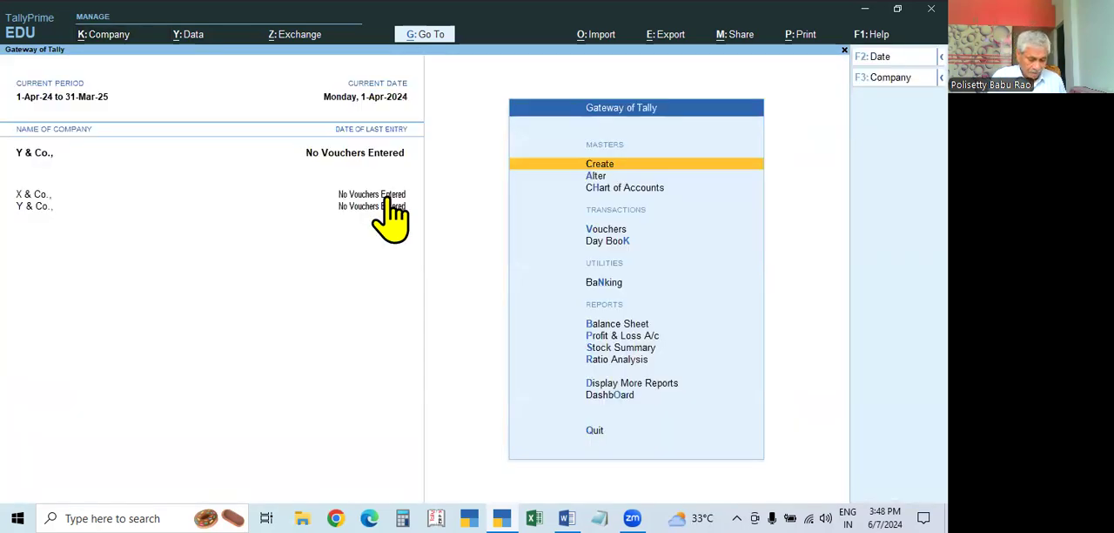
# Start creating a company named A & Co., from the company selection list, and accept the same text as its mailing name
pyautogui.hotkey('alt', 'F3')
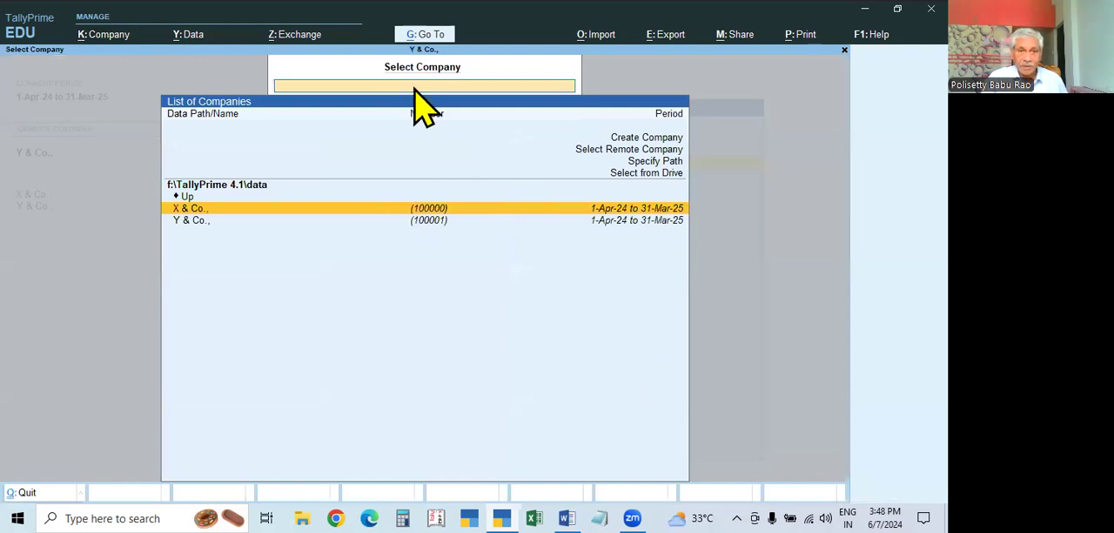
pyautogui.click(642, 138)
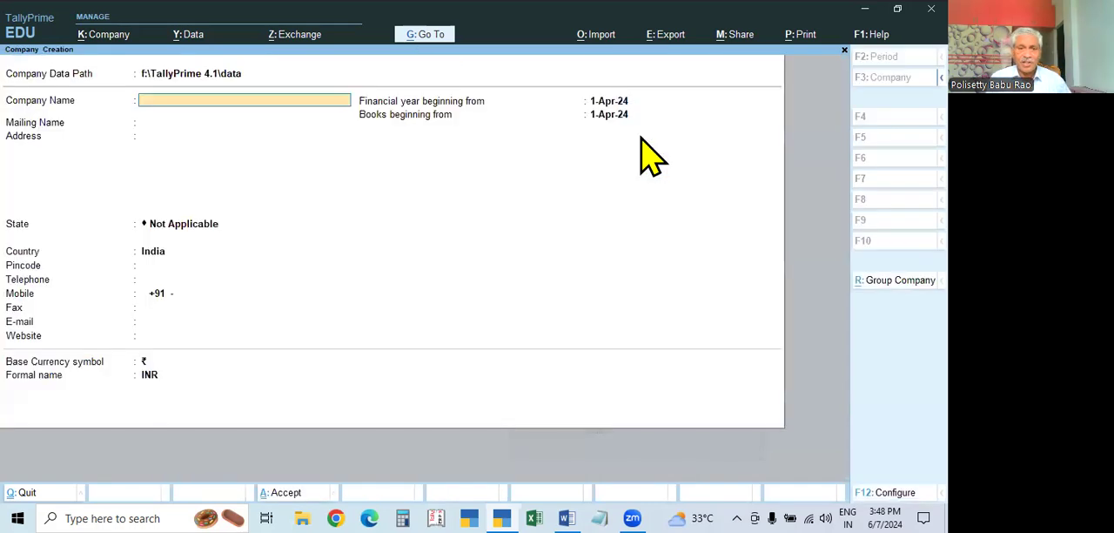
pyautogui.write('A & Co.')
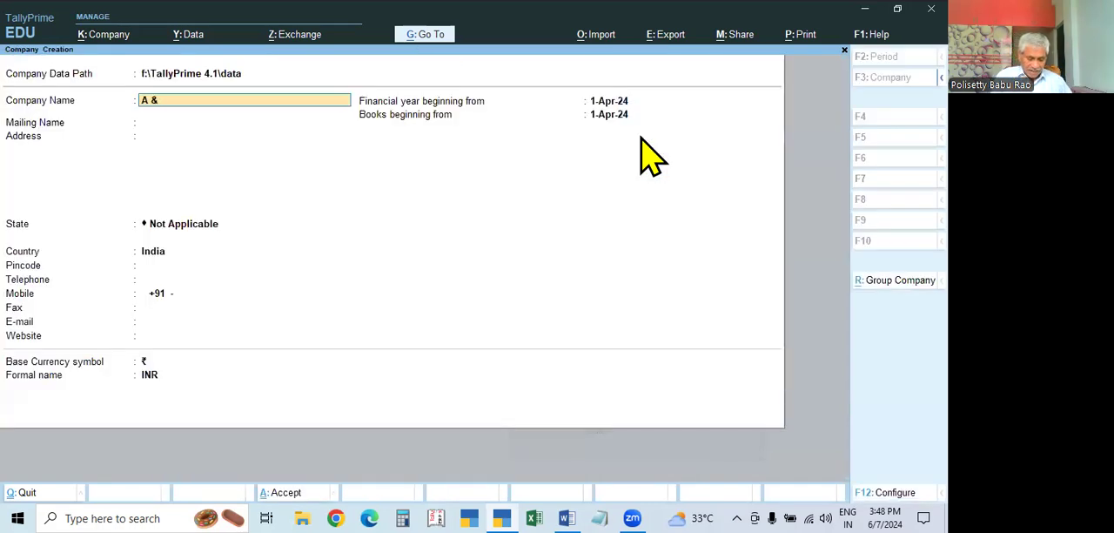
pyautogui.press('Return')
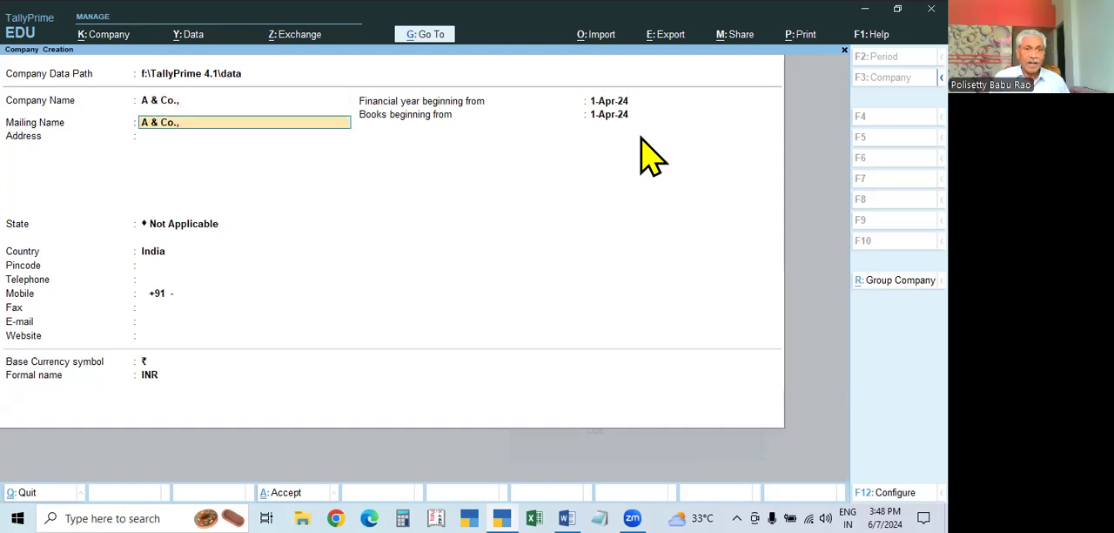
pyautogui.press('Return')
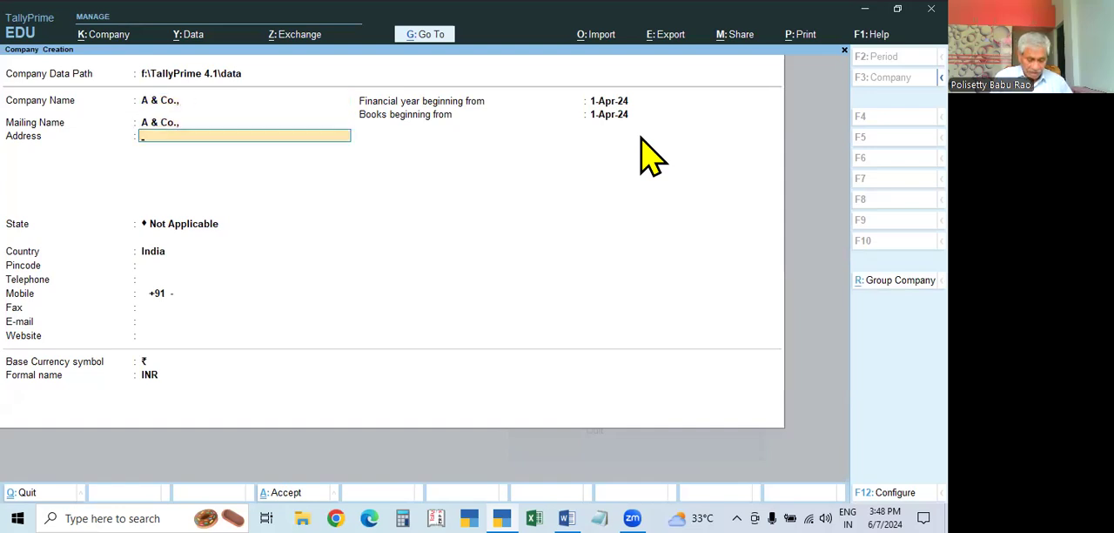
# Enter the company's two-line address with the locality and the city, correcting the spelling of the city
pyautogui.write('L B Naga')
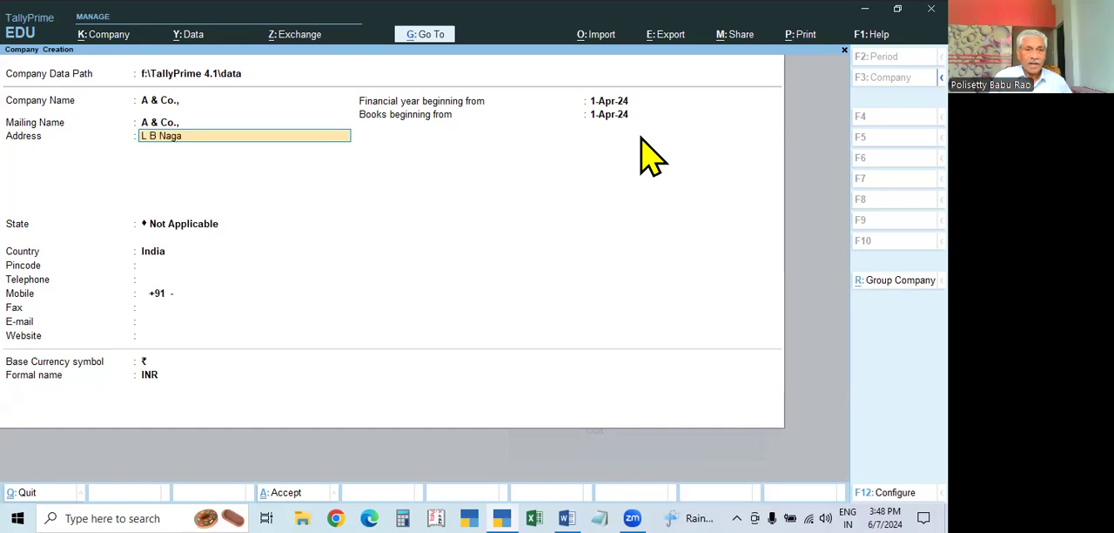
pyautogui.write('er')
pyautogui.press('Return')
pyautogui.write('Hyde')
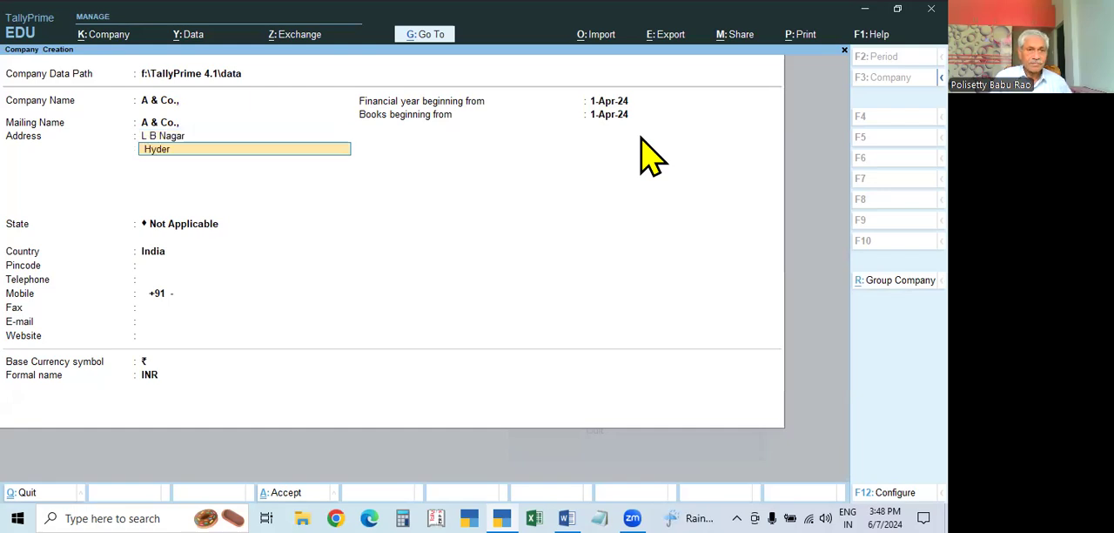
pyautogui.press('BackSpace')
pyautogui.press('BackSpace')
pyautogui.press('BackSpace')
pyautogui.press('BackSpace')
pyautogui.write('Hdy')
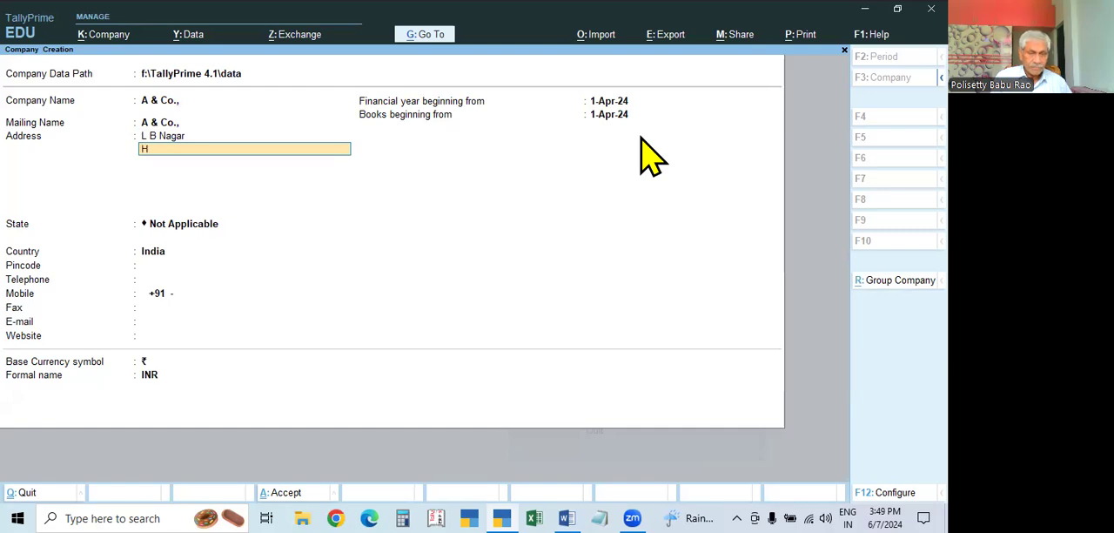
pyautogui.press('BackSpace')
pyautogui.press('BackSpace')
pyautogui.write('yer')
pyautogui.write('a')
pyautogui.write('derabad')
pyautogui.press('Return')
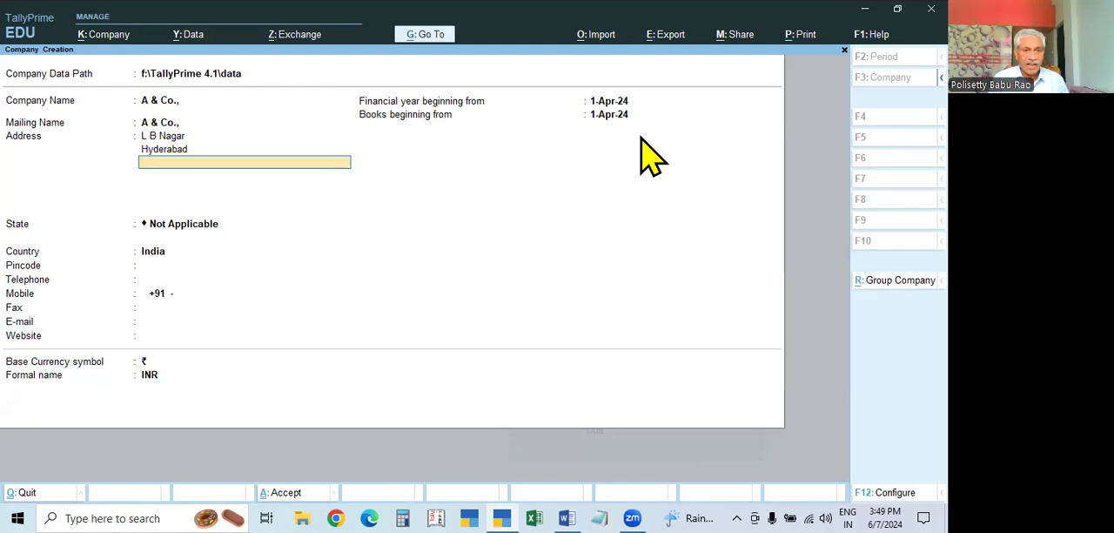
# Choose Telangana as the state and fill in the company's pincode, leaving the telephone blank
pyautogui.press('Return')
pyautogui.write('Tel')
pyautogui.press('Return')
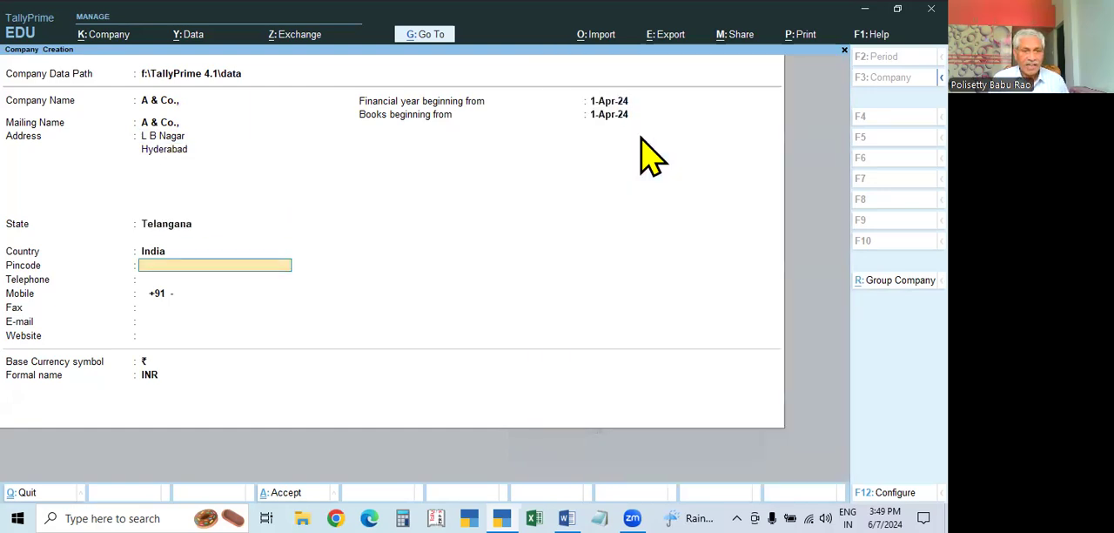
pyautogui.write('5000')
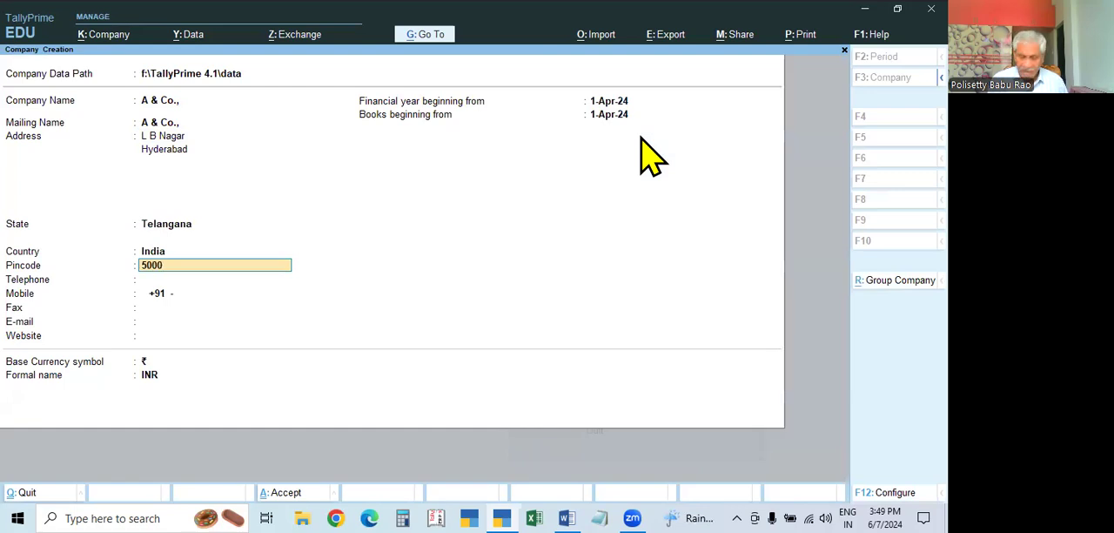
pyautogui.write('66')
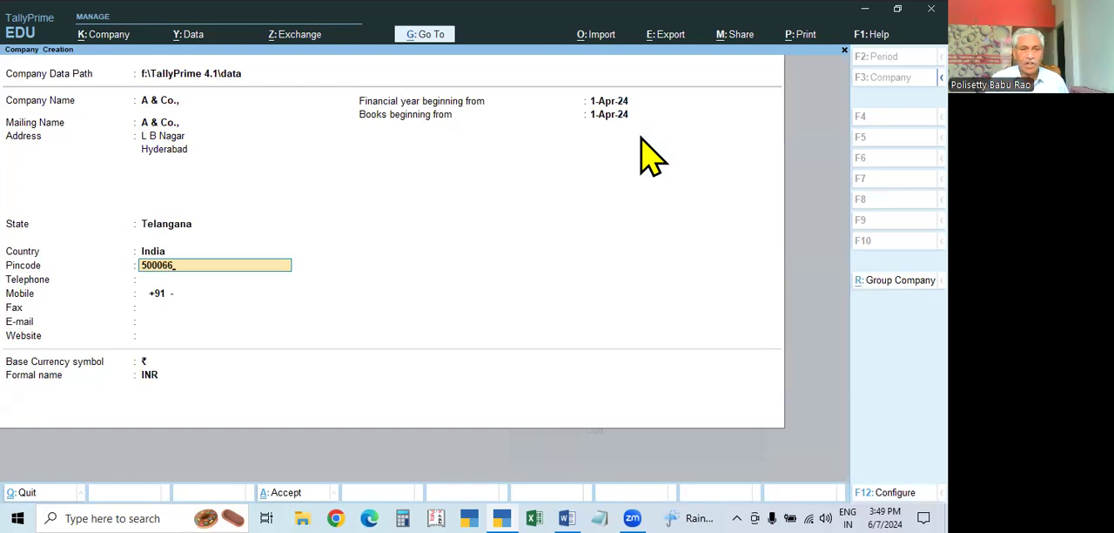
pyautogui.press('Return')
# Save the company A & Co., with the remaining contact fields blank, and accept its features as they are
pyautogui.press('Return')
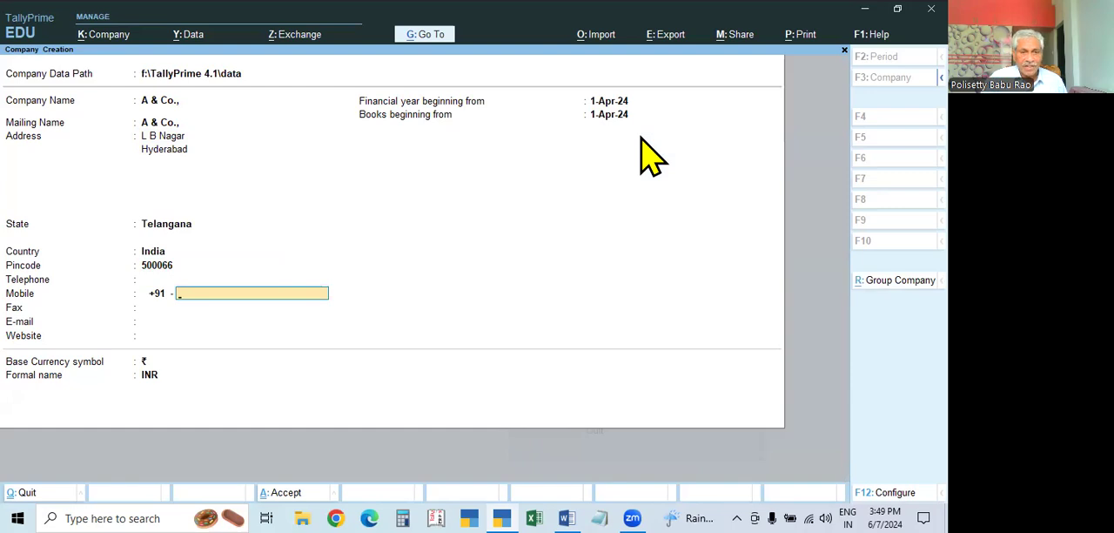
pyautogui.press('Return')
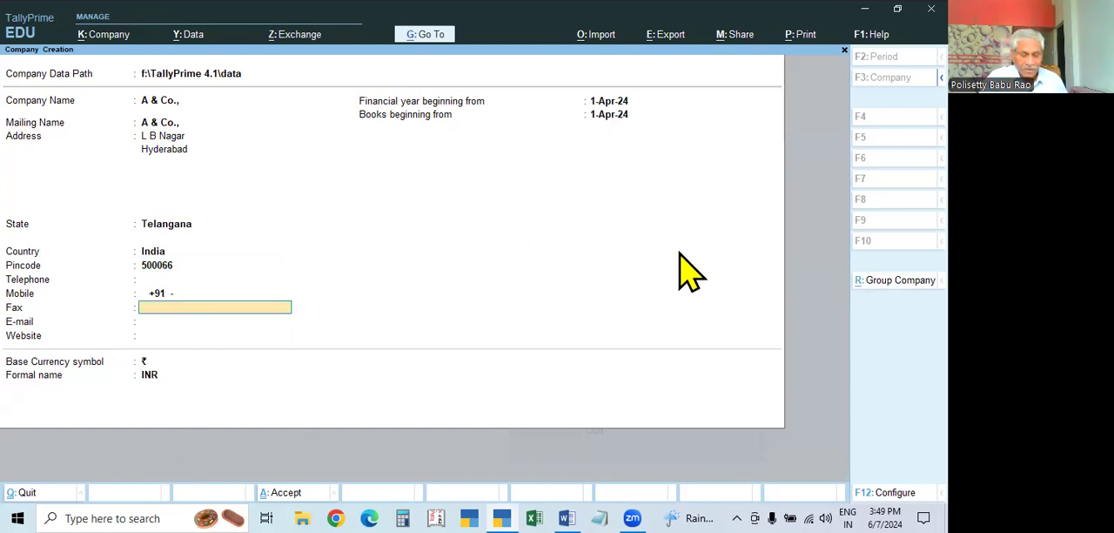
pyautogui.press('ctrl')
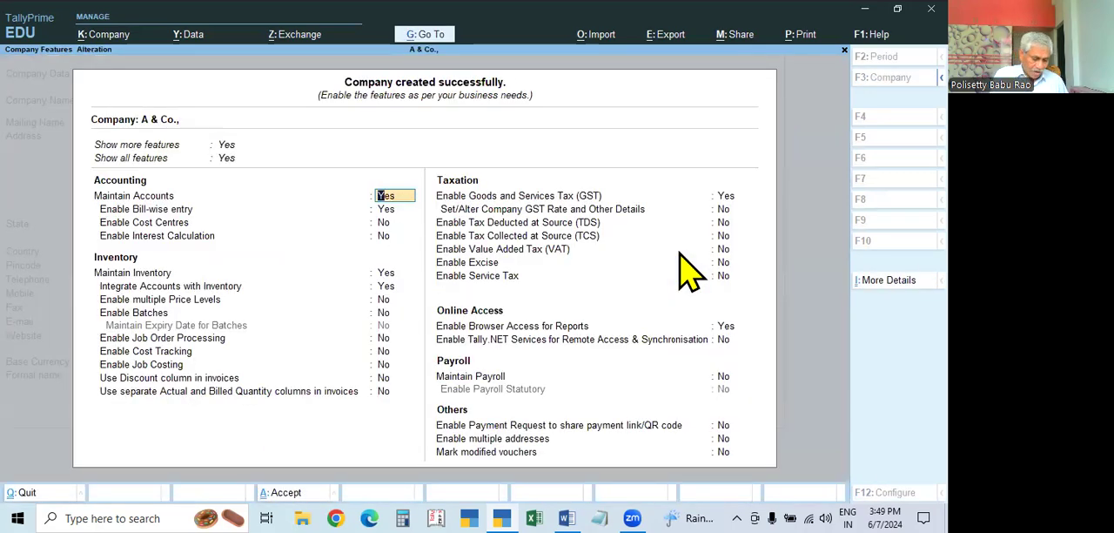
pyautogui.press('ctrl')
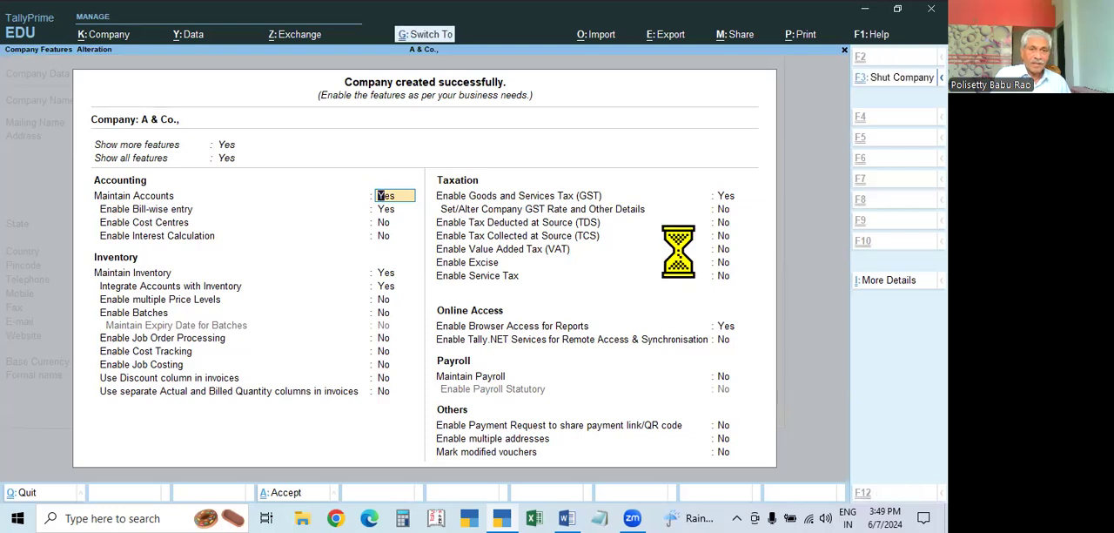
pyautogui.hotkey('ctrl', 'a')
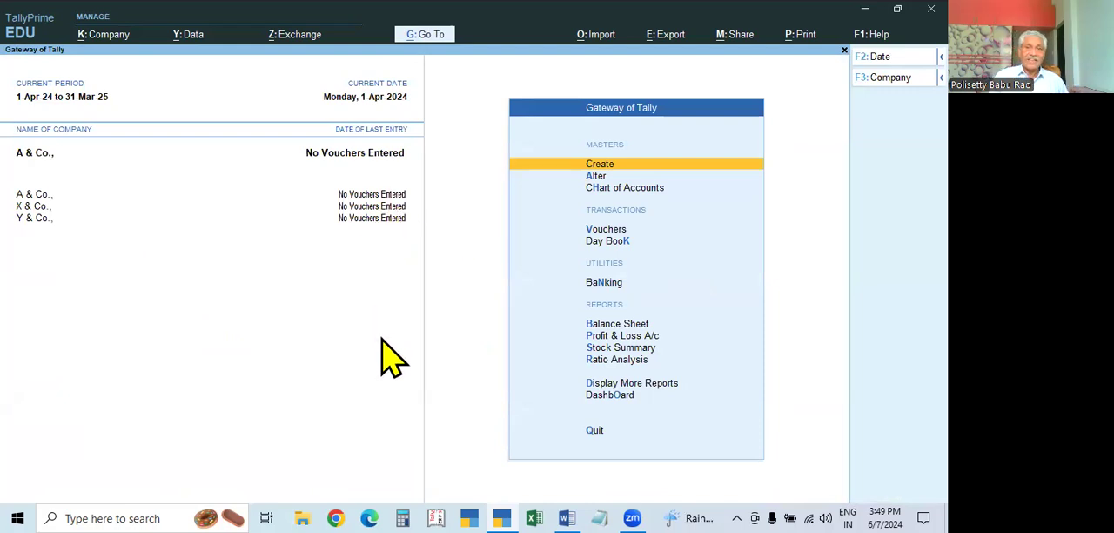
# Switch to the Tallyprime Syllabus document in Word to review the company topics in item 4, and return to TallyPrime
pyautogui.click(566, 517)
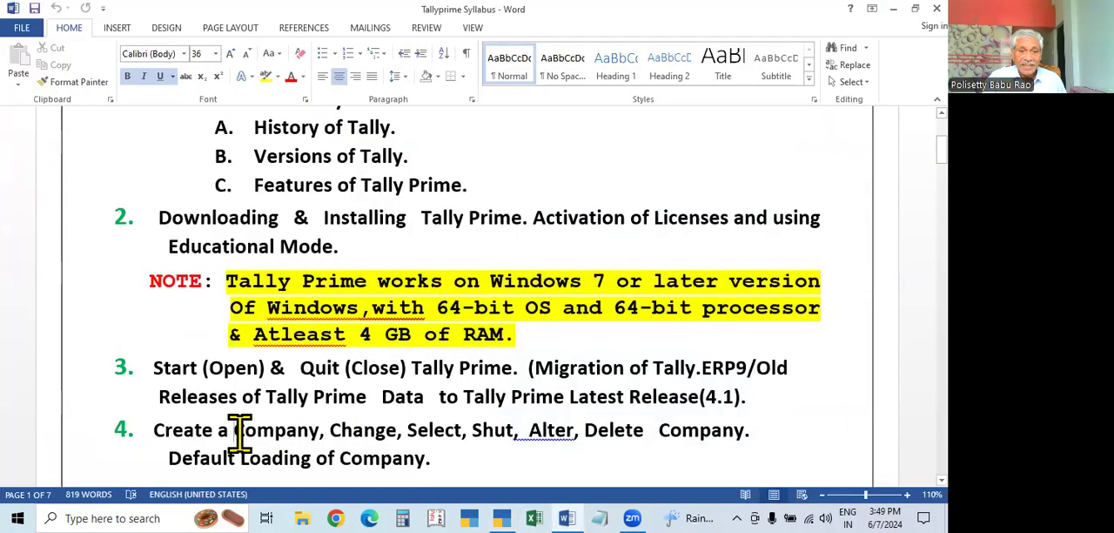
pyautogui.moveTo(236, 430); pyautogui.dragTo(318, 438)
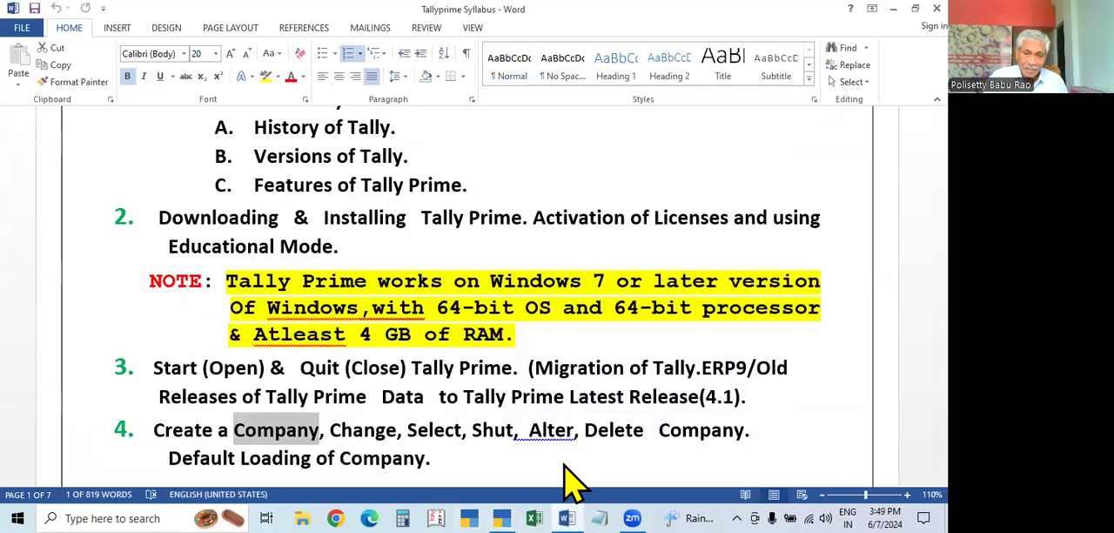
pyautogui.click(505, 465)
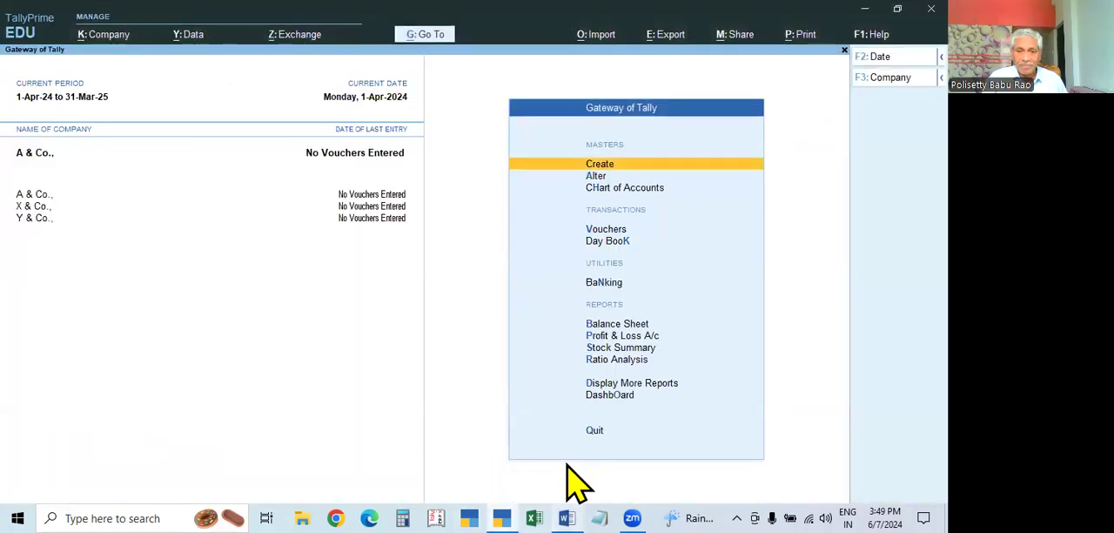
pyautogui.click(566, 518)
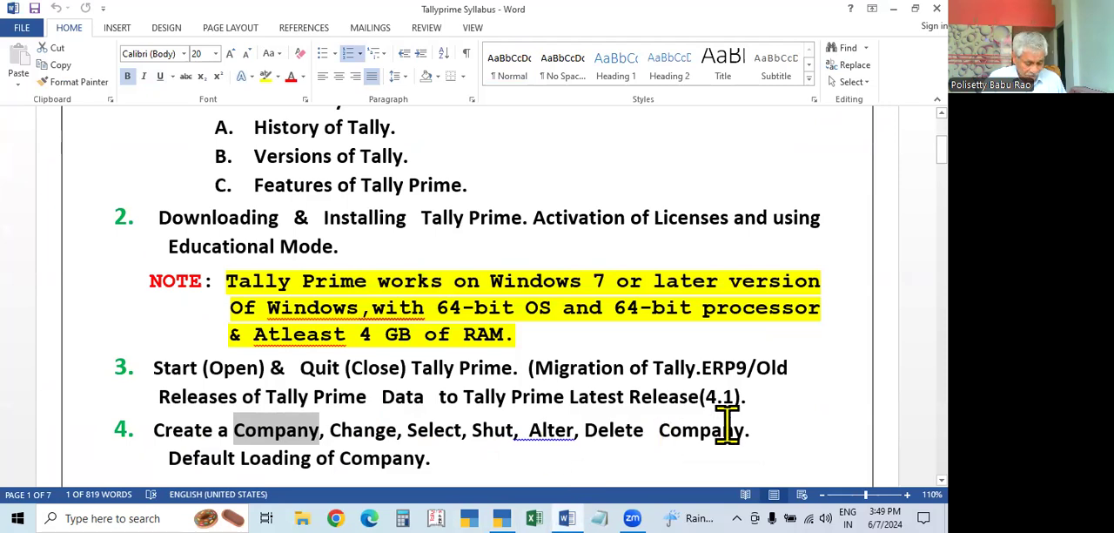
pyautogui.click(502, 518)
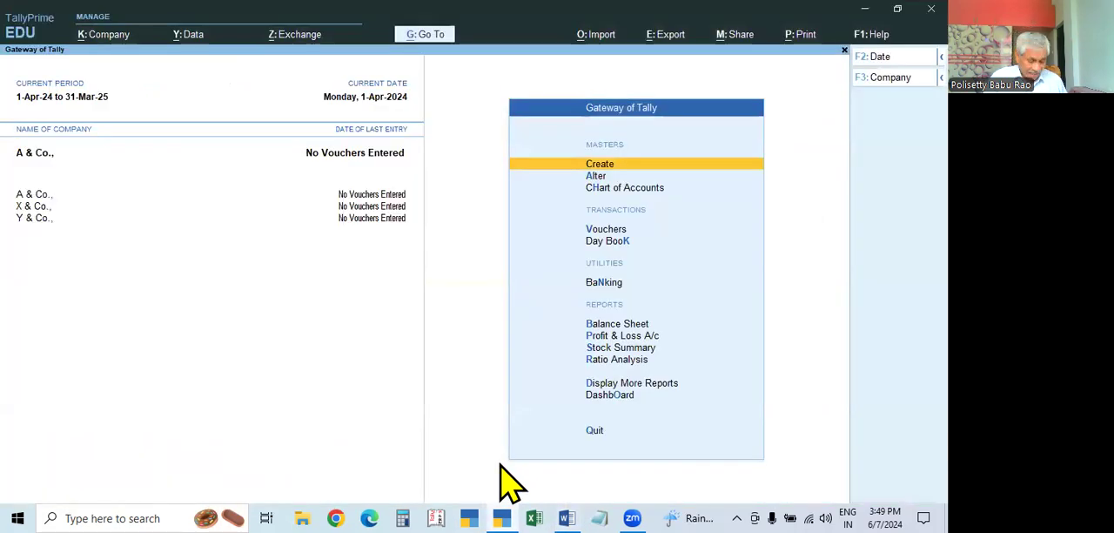
# Select A & Co. from the company list, and make Y & Co. the active company
pyautogui.press('F3')
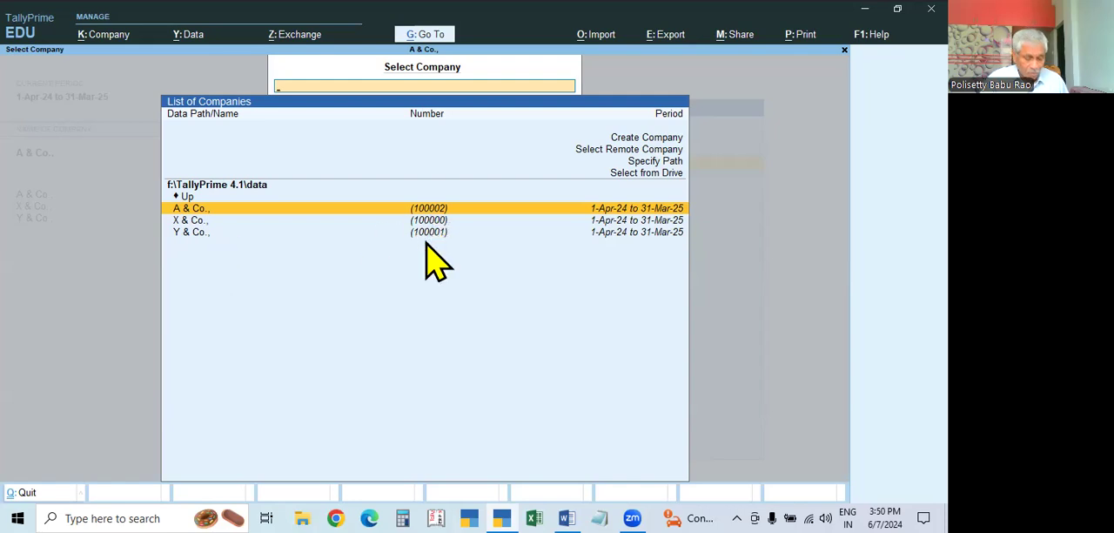
pyautogui.press('Return')
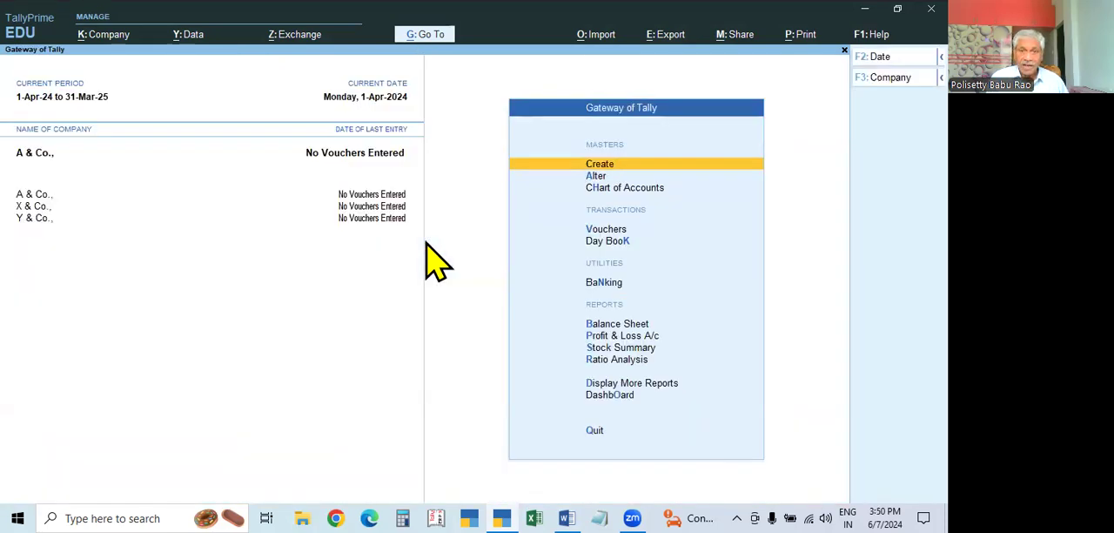
pyautogui.hotkey('alt', 'F3')
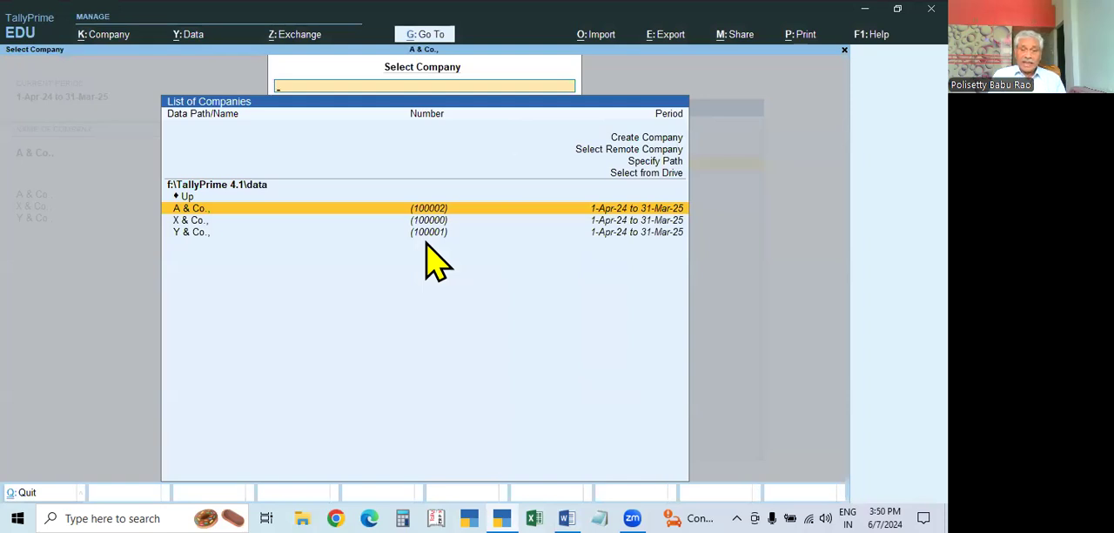
pyautogui.moveTo(508, 463)
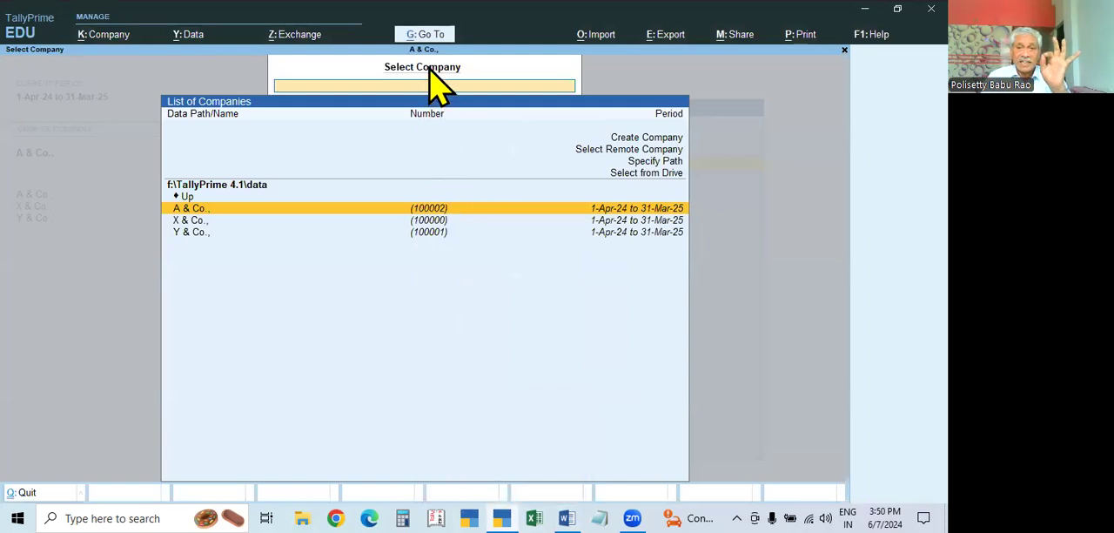
pyautogui.click(433, 233)
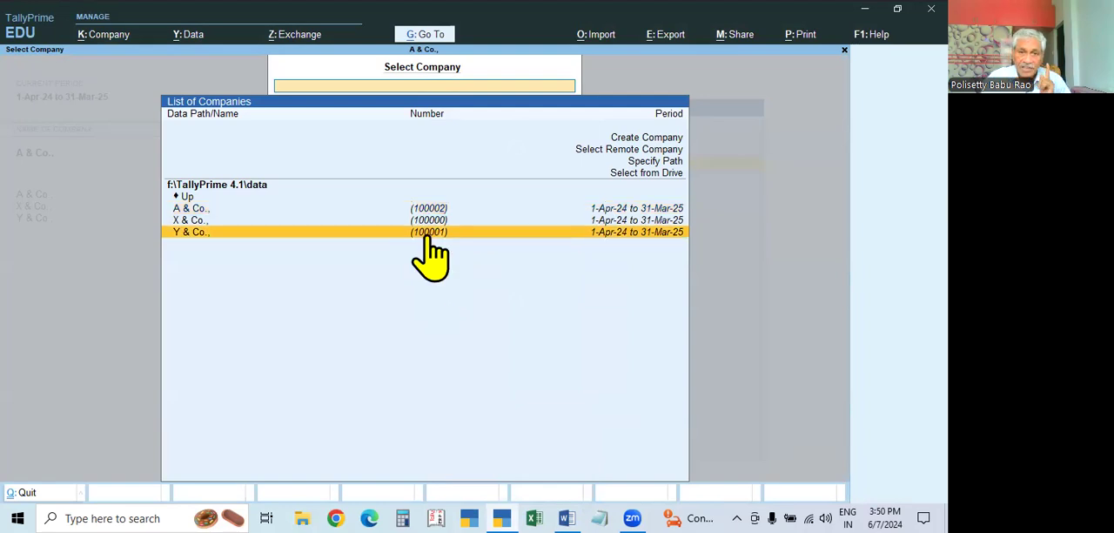
pyautogui.click(426, 235)
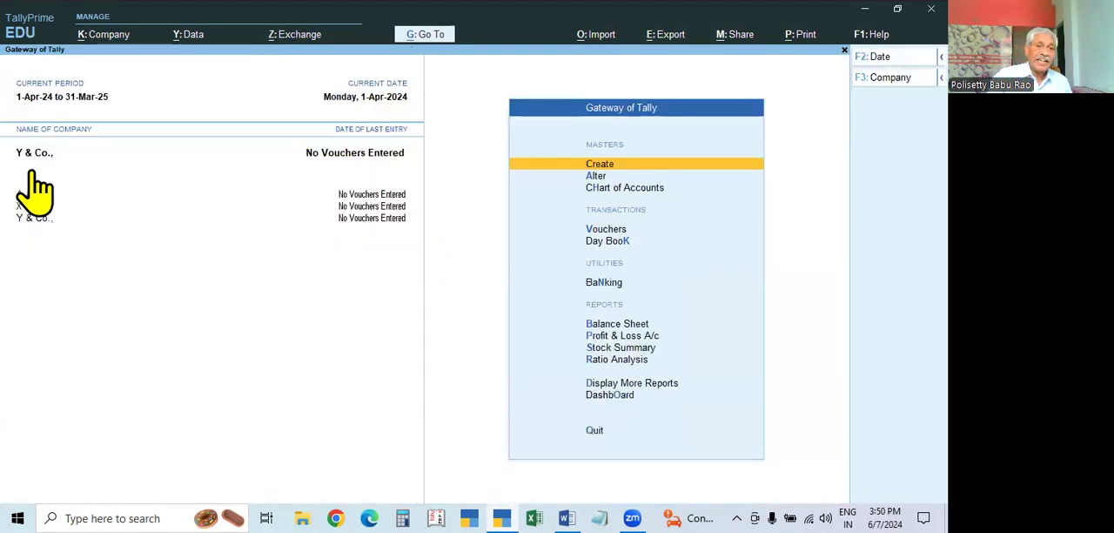
# Shut all the open companies, Y & Co., A & Co. and X & Co., one after another
pyautogui.hotkey('ctrl', 'F3')
pyautogui.press('Return')
pyautogui.hotkey('ctrl', 'F3')
pyautogui.press('y')
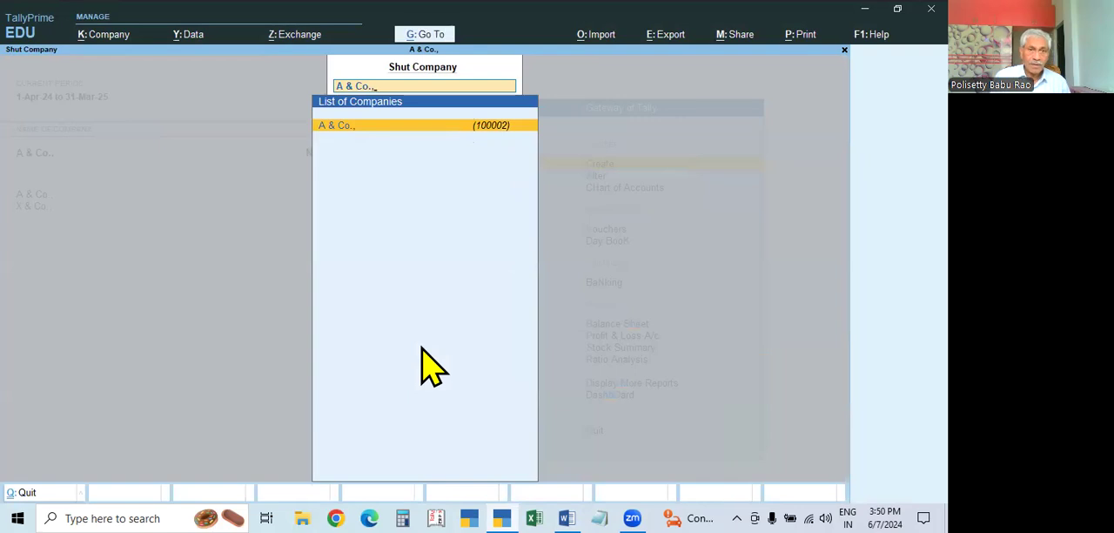
pyautogui.press('Return')
pyautogui.hotkey('alt', 'F3')
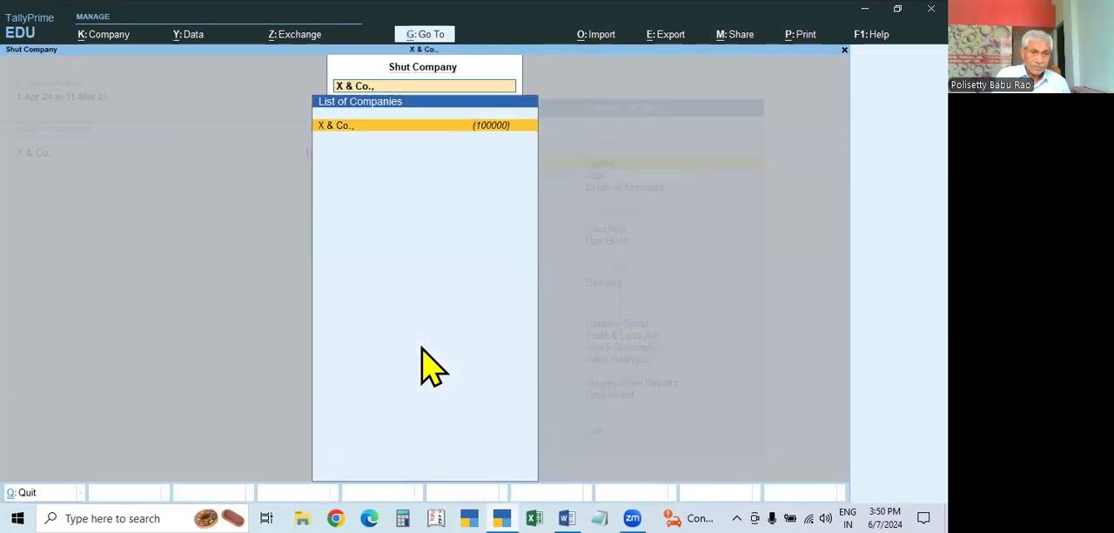
pyautogui.press('Return')
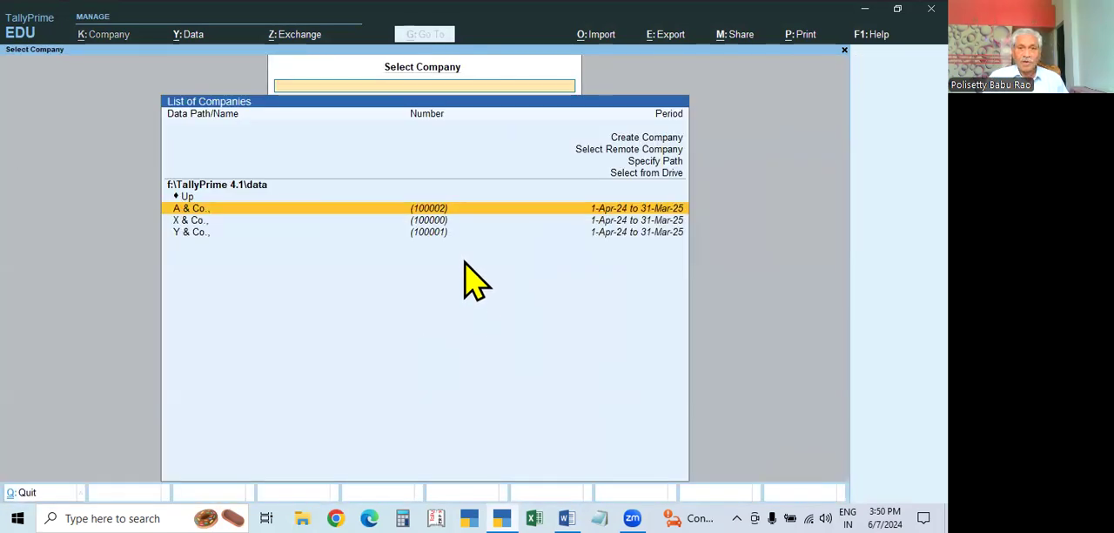
# Open Y & Co. alone from the company list and shut it
pyautogui.click(428, 233)
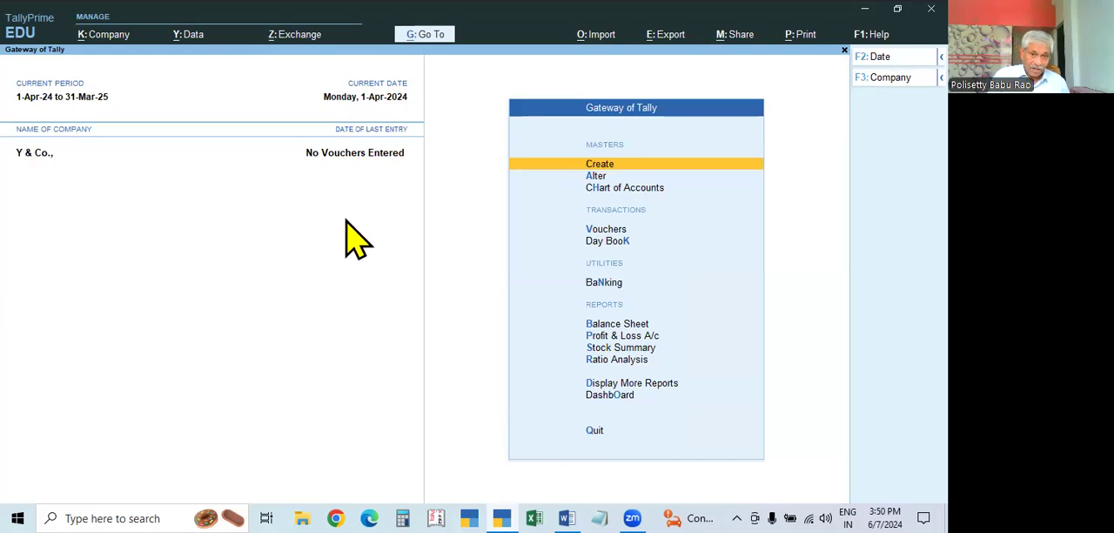
pyautogui.hotkey('ctrl', 'F3')
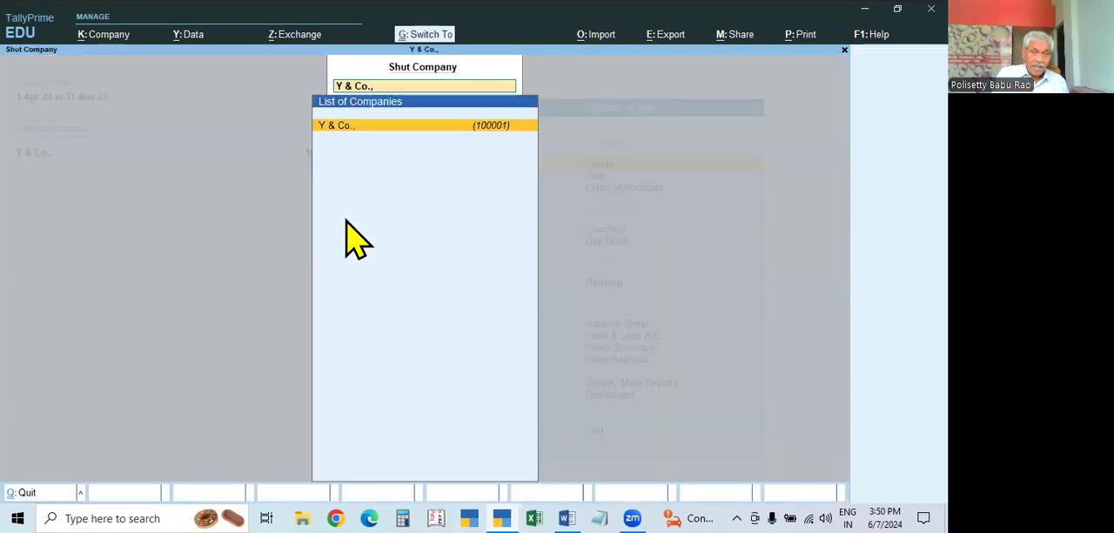
pyautogui.press('Return')
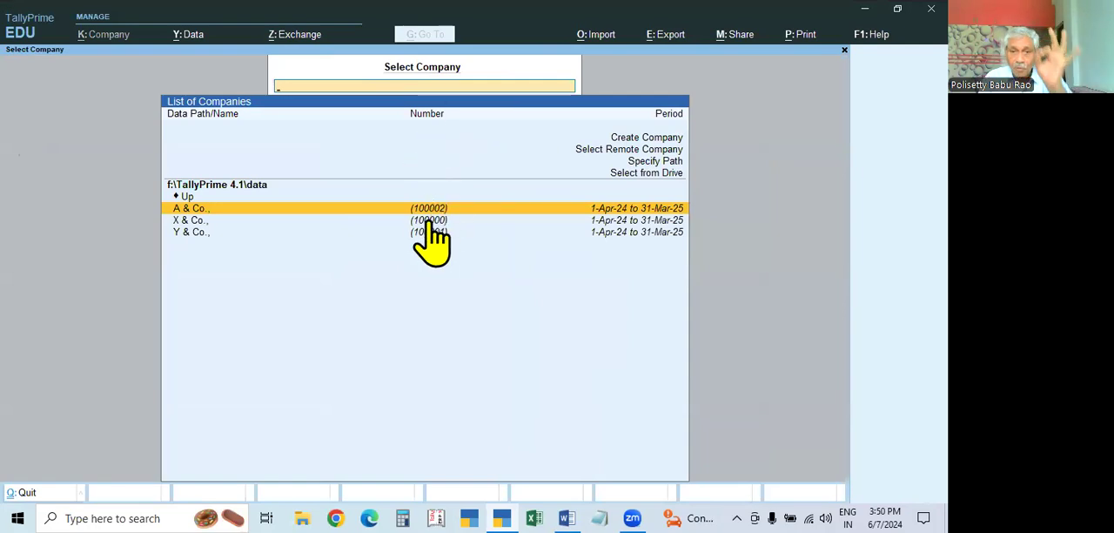
# Quit TallyPrime without opening a company, and restart it in Educational Mode
pyautogui.press('Escape')
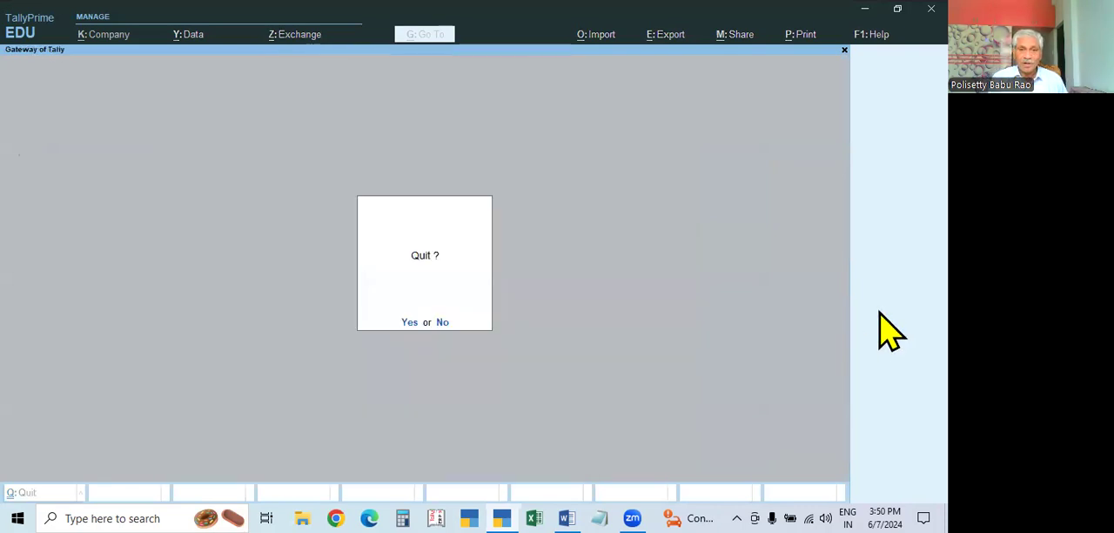
pyautogui.press('y')
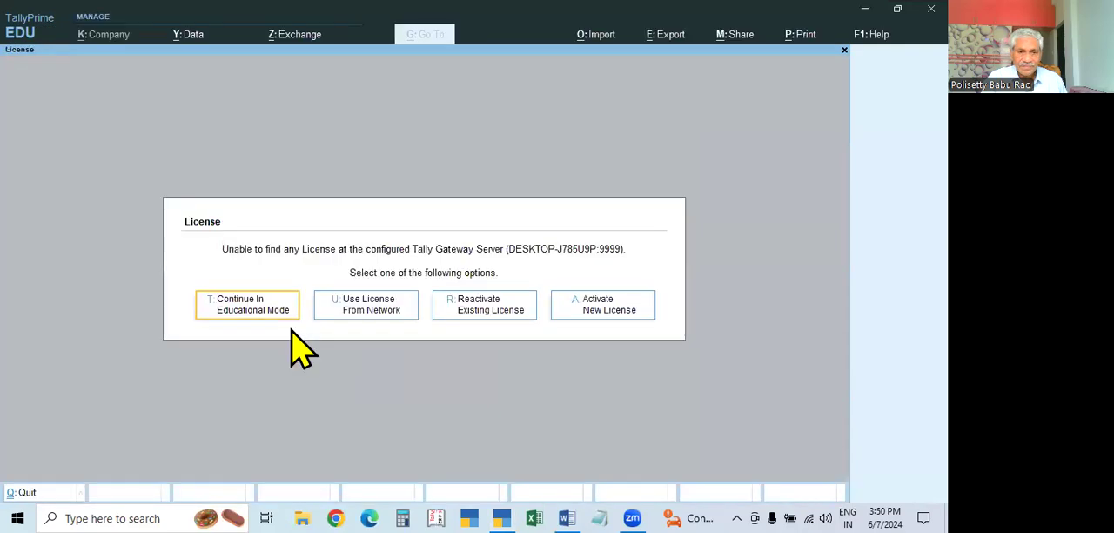
pyautogui.click(255, 310)
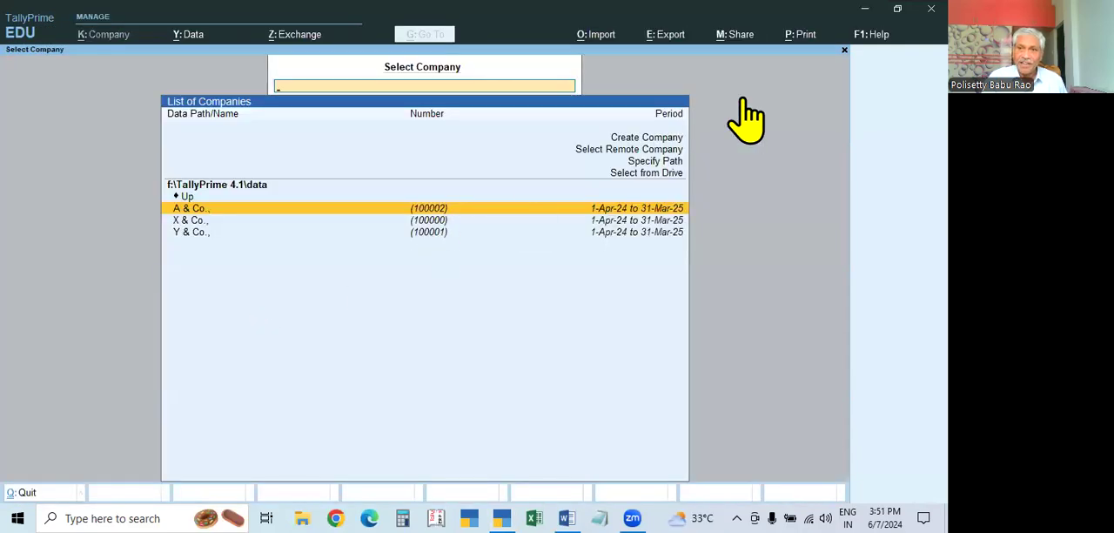
# Minimise TallyPrime and Word, go to the file location of the TallyPrime 4.1 shortcut, and open the tally configuration settings file in Notepad
pyautogui.click(864, 9)
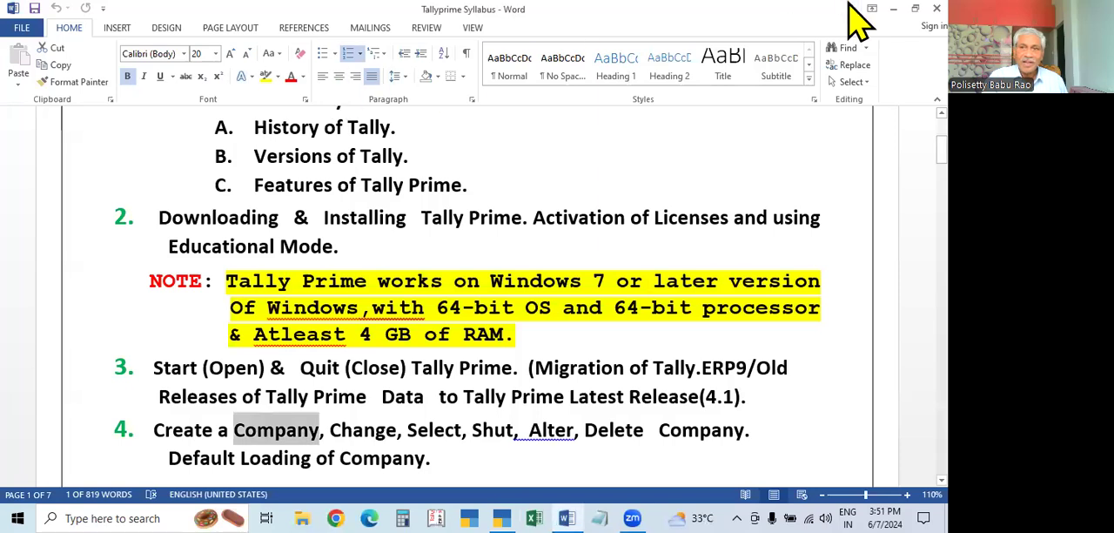
pyautogui.click(893, 9)
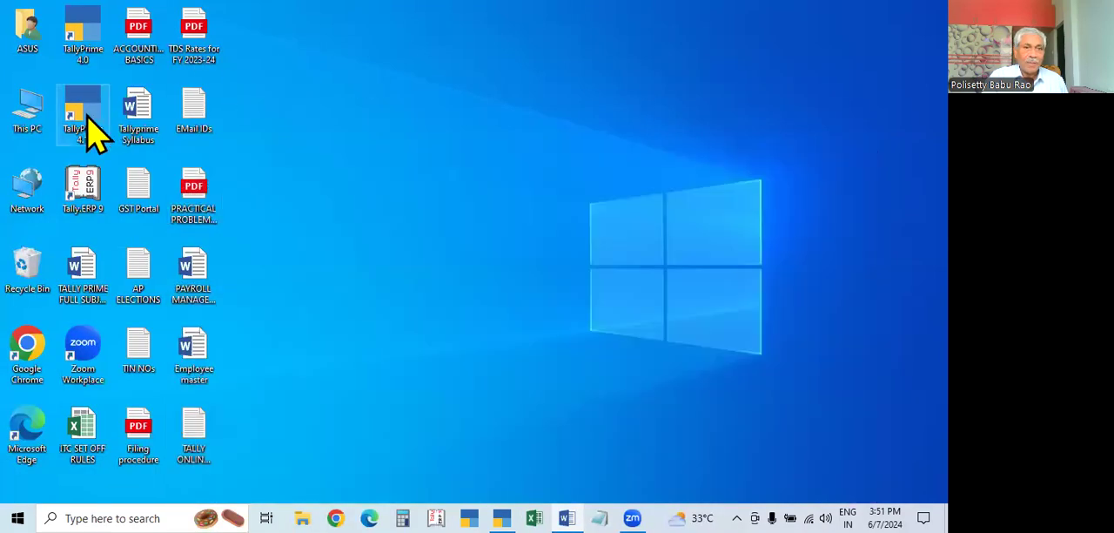
pyautogui.rightClick(87, 122)
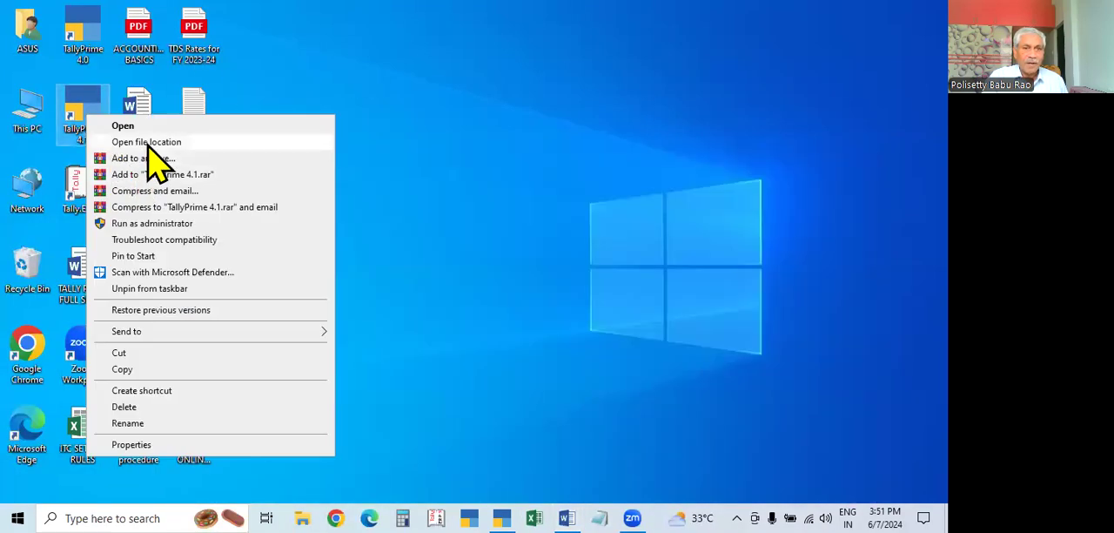
pyautogui.click(149, 143)
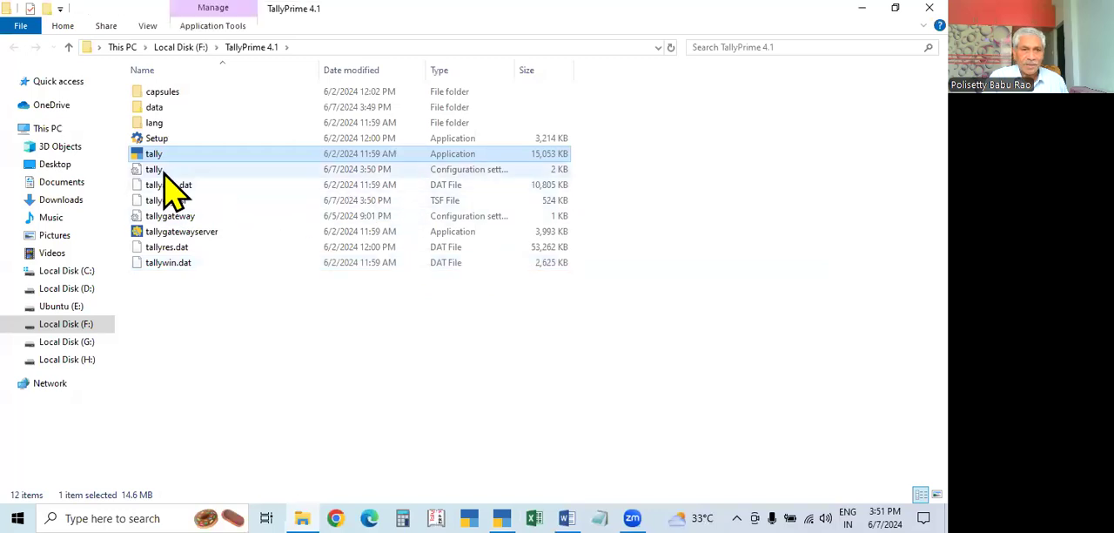
pyautogui.doubleClick(161, 171)
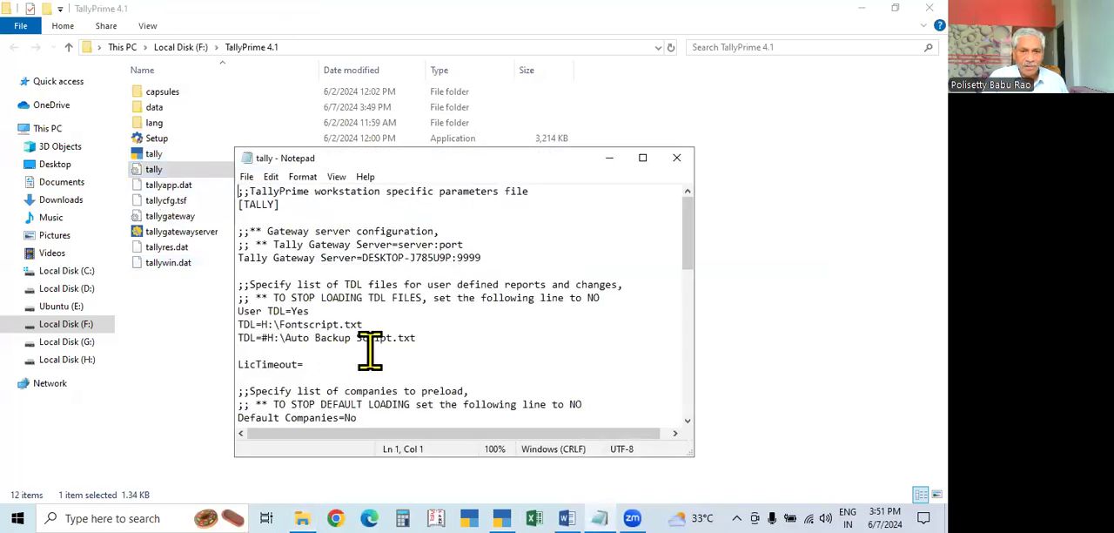
# Set Default Companies to Yes in the tally configuration file, save it, and close Notepad and the TallyPrime 4.1 folder
pyautogui.scroll(-2, 386, 337)
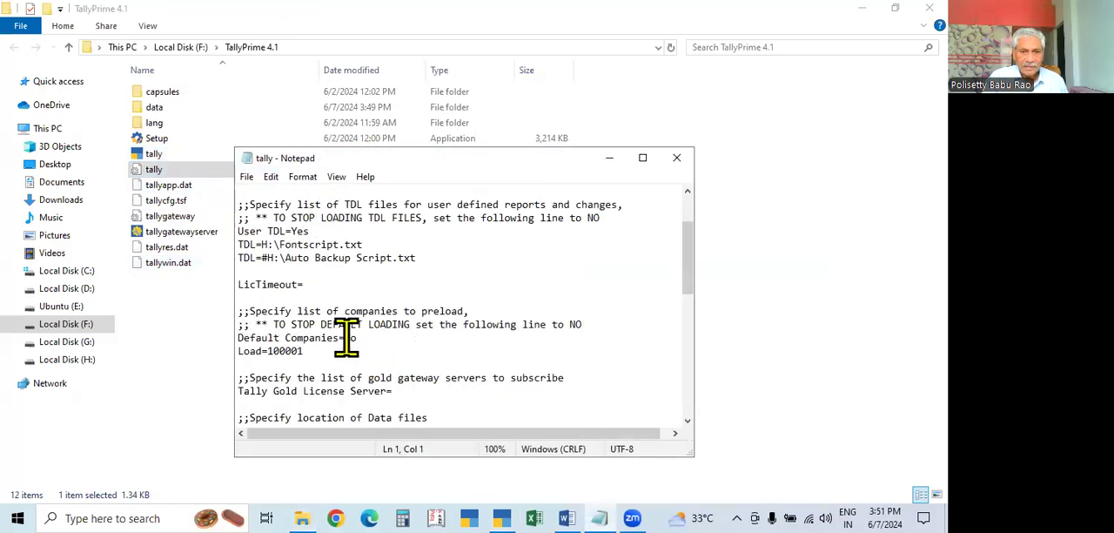
pyautogui.doubleClick(350, 337)
pyautogui.write('Yes')
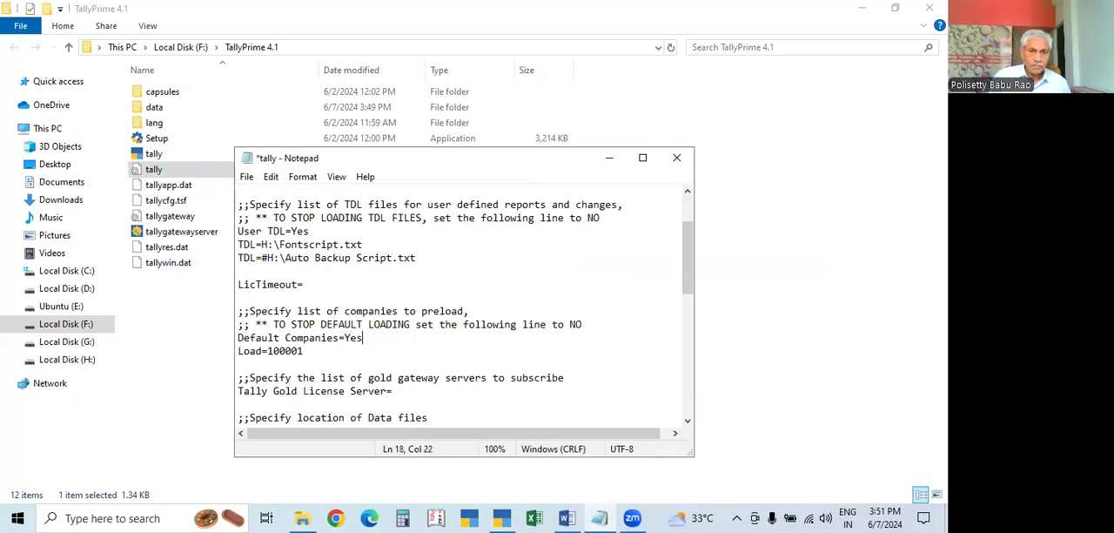
pyautogui.press('Return')
pyautogui.press('BackSpace')
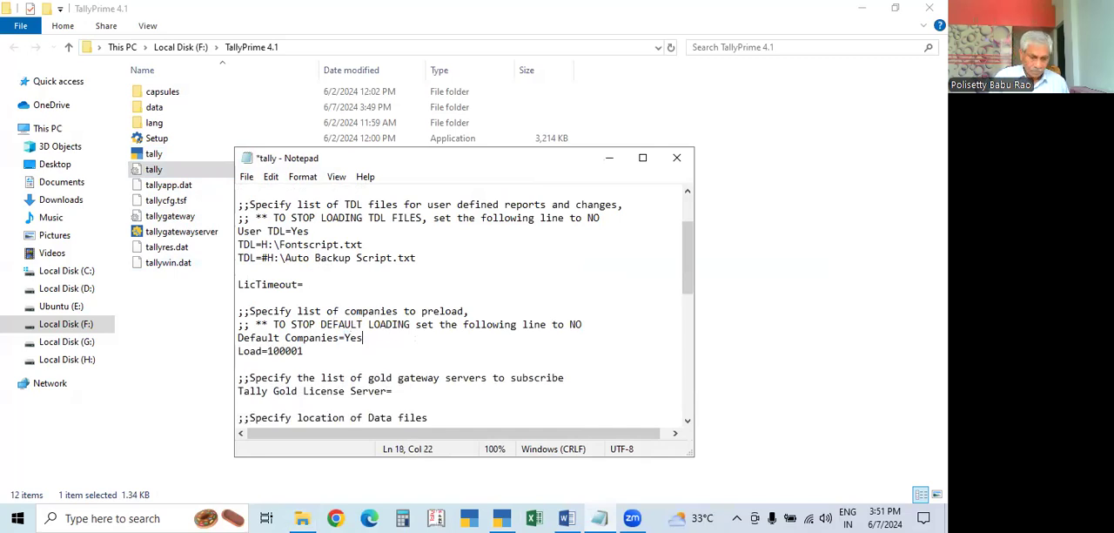
pyautogui.hotkey('ctrl', 's')
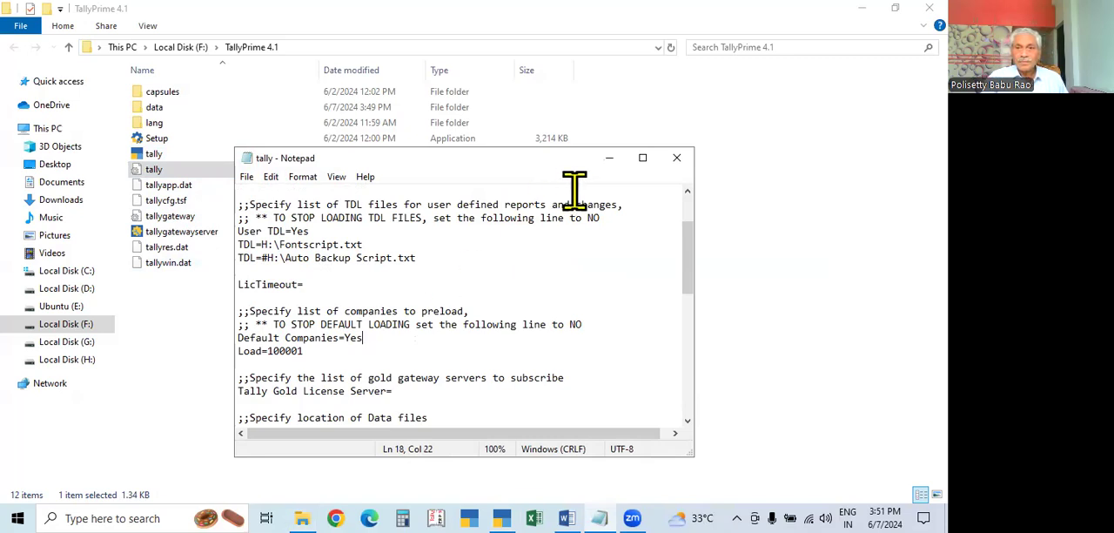
pyautogui.click(676, 158)
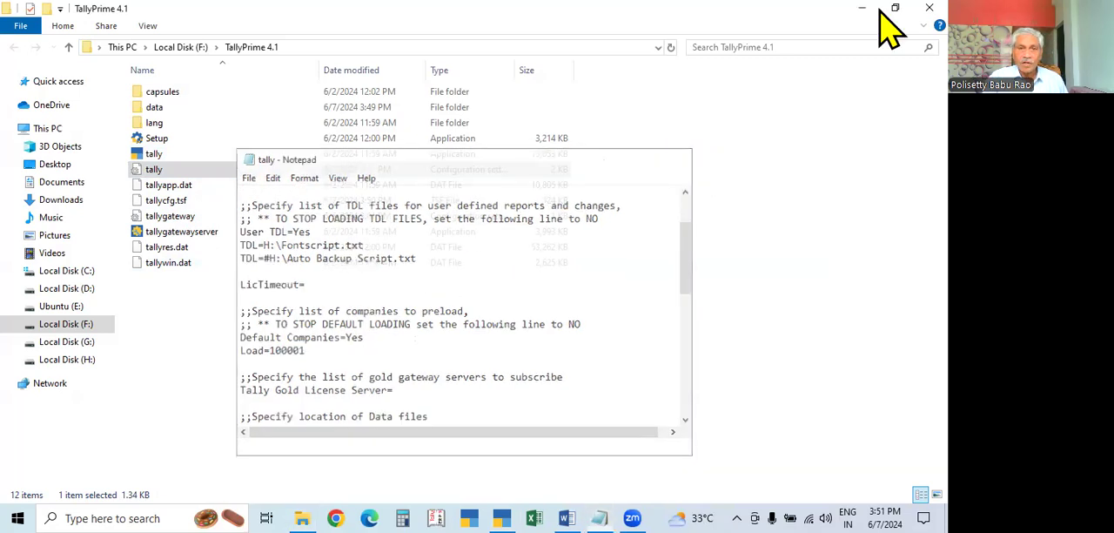
pyautogui.click(929, 8)
# Quit TallyPrime, start it again and continue in Educational Mode to check the default company loading
pyautogui.press('Escape')
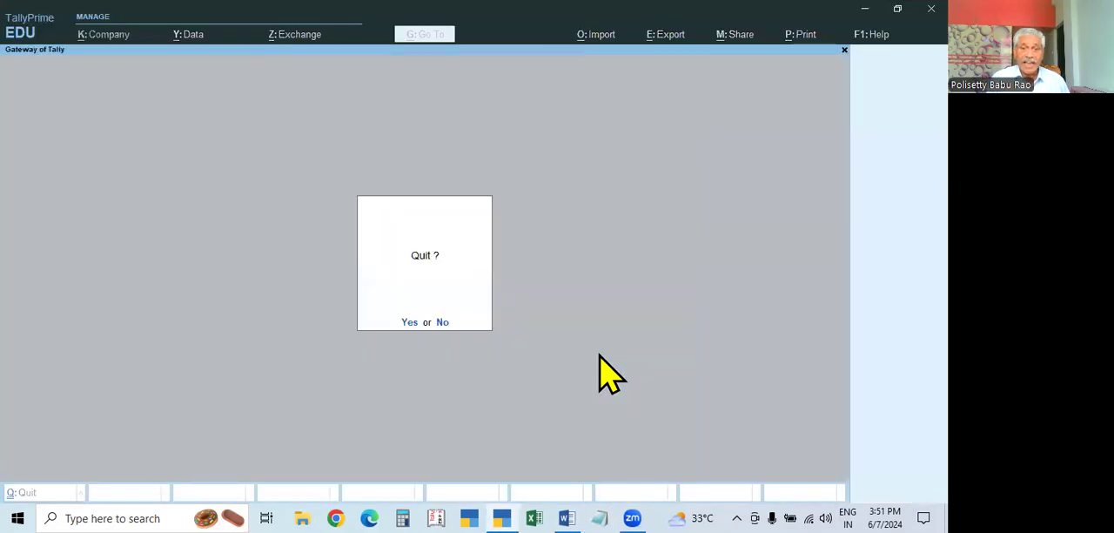
pyautogui.press('y')
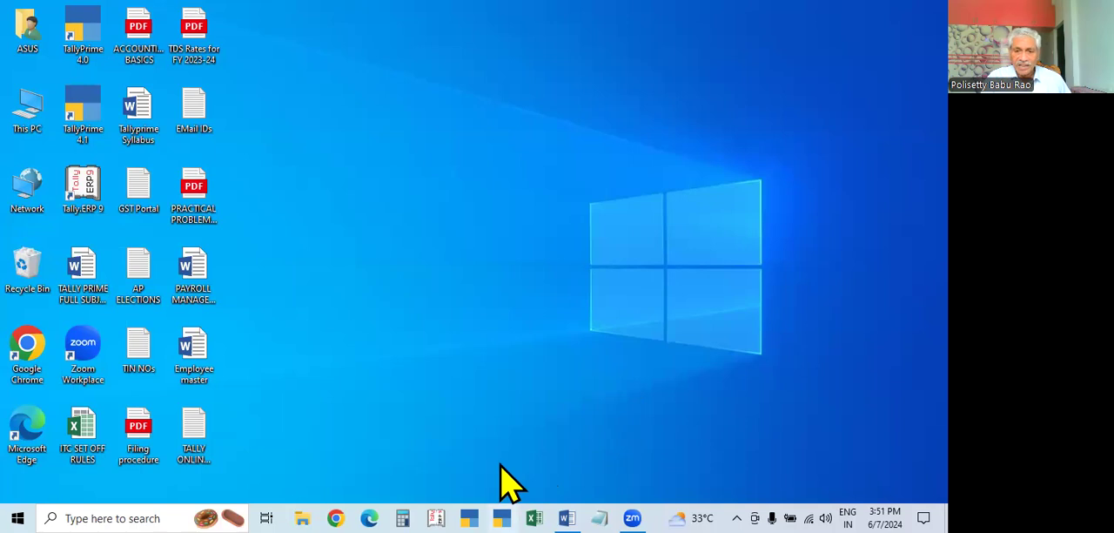
pyautogui.click(502, 516)
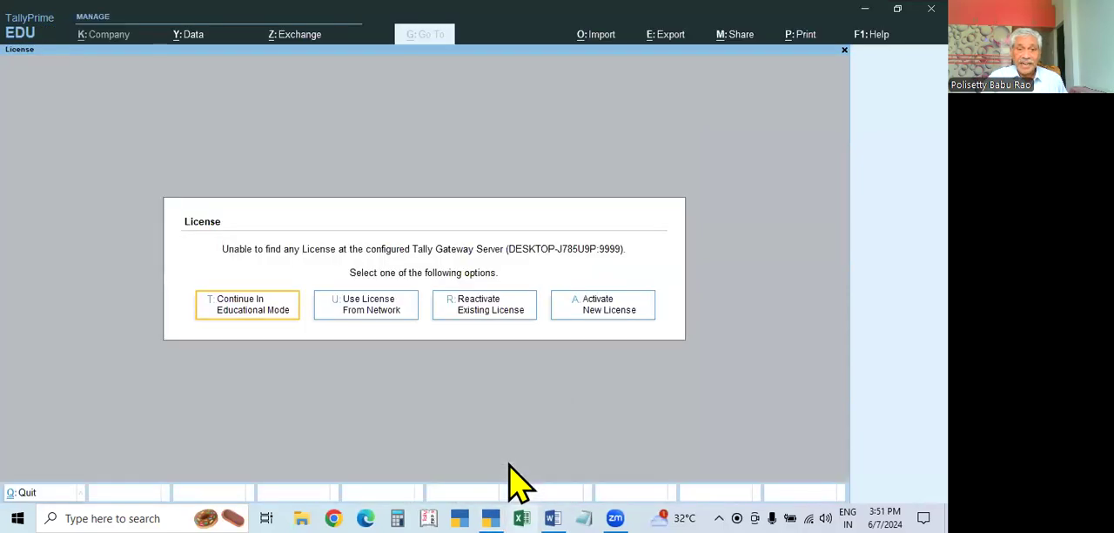
pyautogui.click(258, 313)
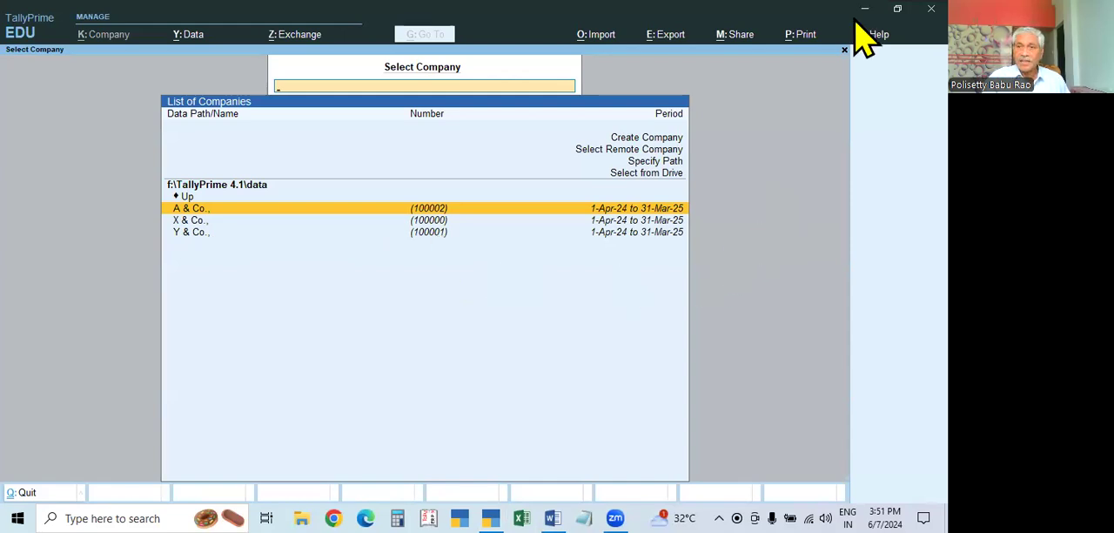
# Quit TallyPrime and open the tally configuration settings file from the TallyPrime 4.1 folder in Notepad
pyautogui.press('Escape')
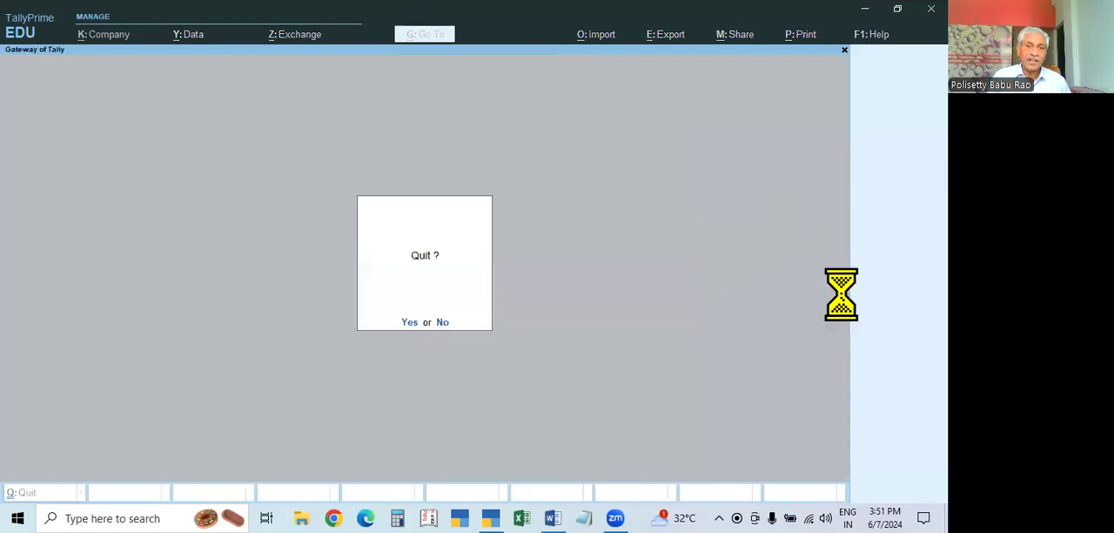
pyautogui.press('y')
pyautogui.rightClick(88, 128)
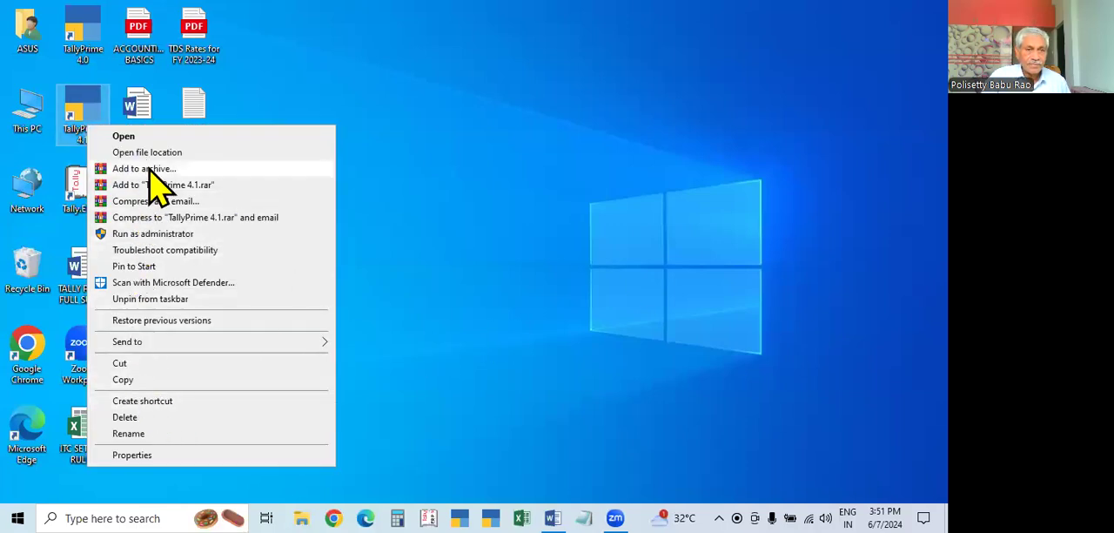
pyautogui.click(156, 152)
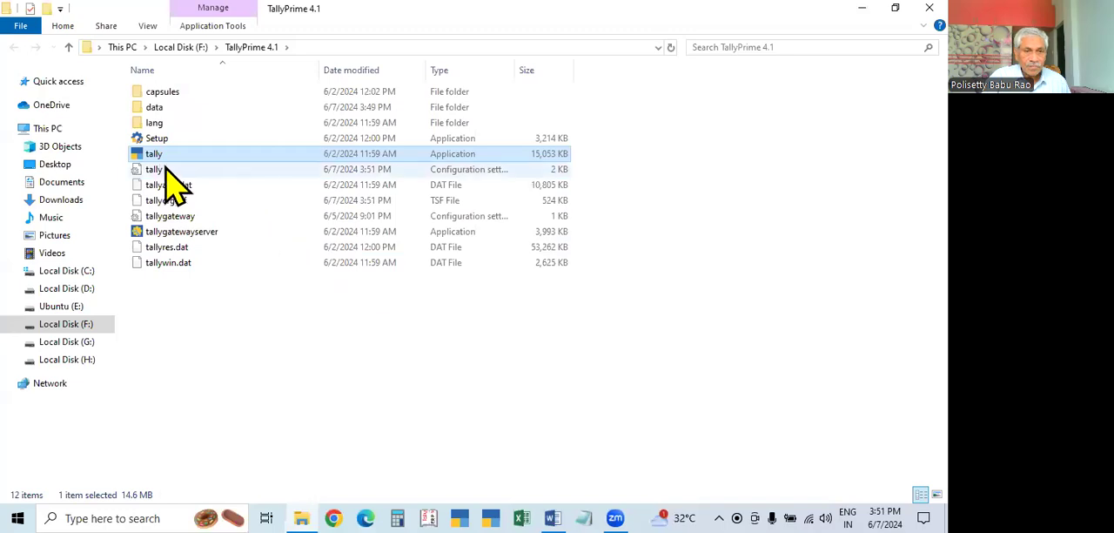
pyautogui.doubleClick(154, 172)
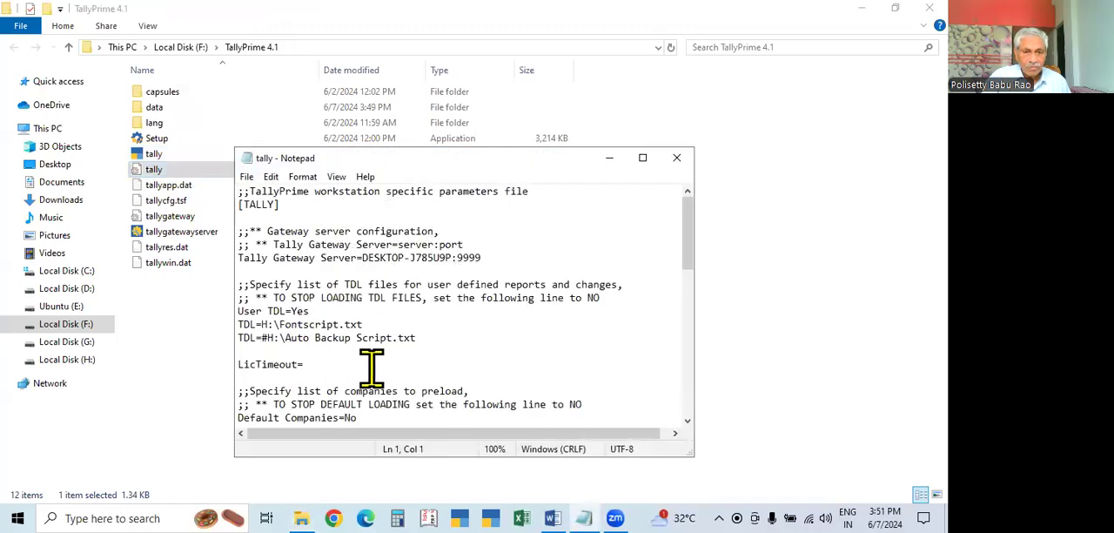
# Set Default Companies to NO in the tally configuration file and save it
pyautogui.scroll(-2, 408, 363)
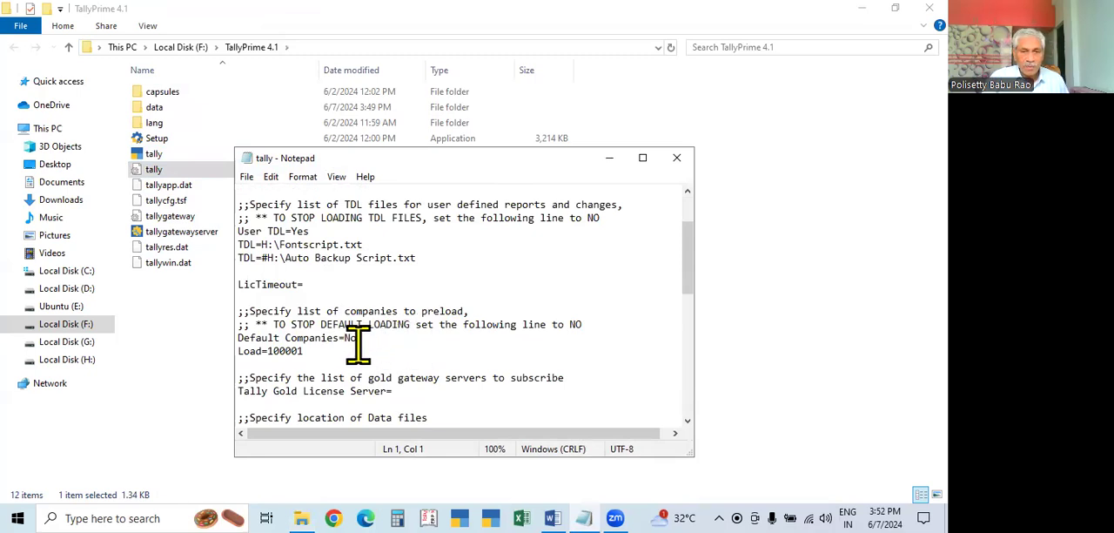
pyautogui.moveTo(311, 349); pyautogui.dragTo(391, 342)
pyautogui.press('BackSpace')
pyautogui.press('BackSpace')
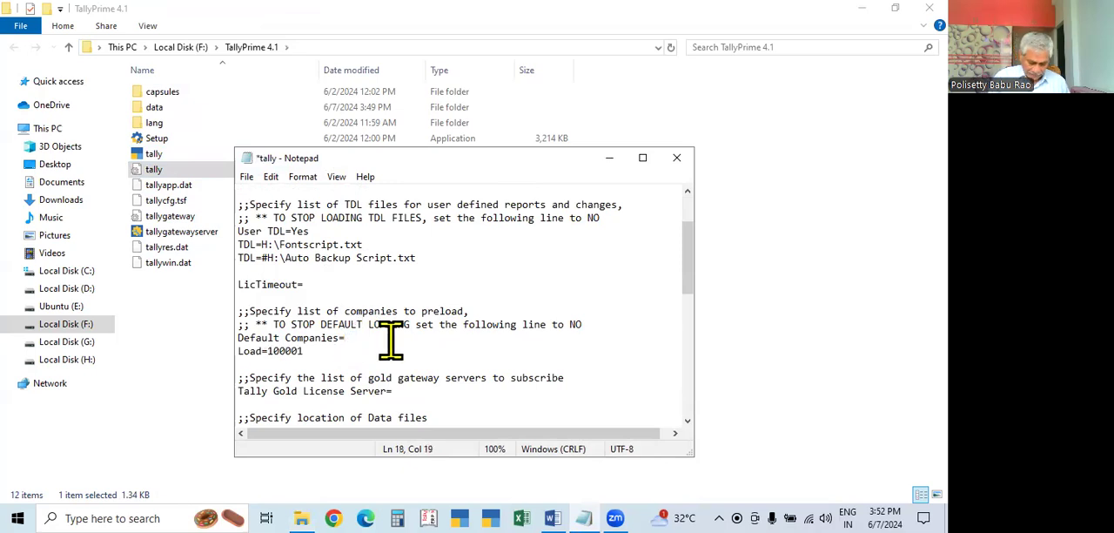
pyautogui.write('NOI')
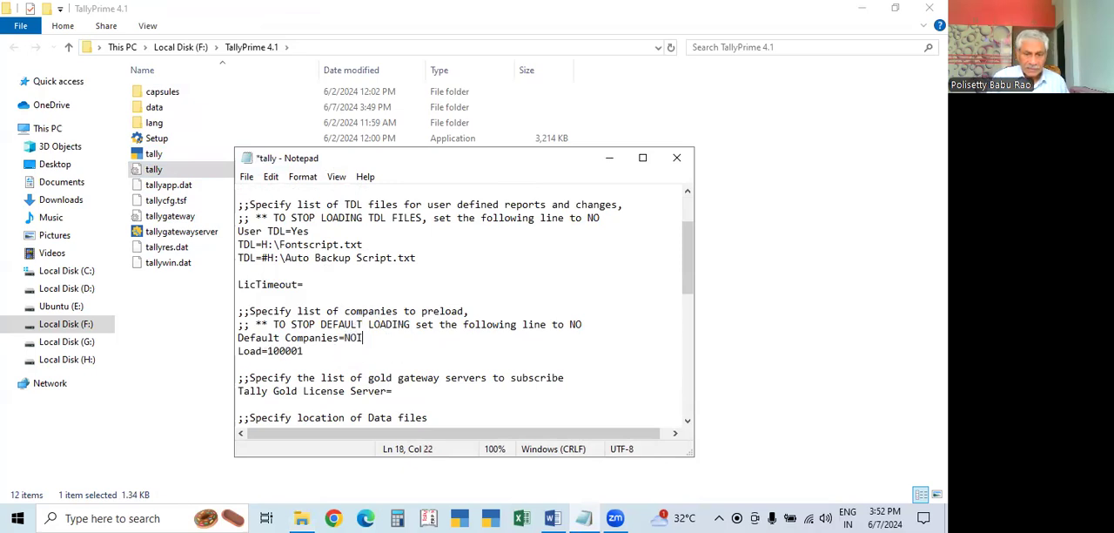
pyautogui.hotkey('ctrl', 's')
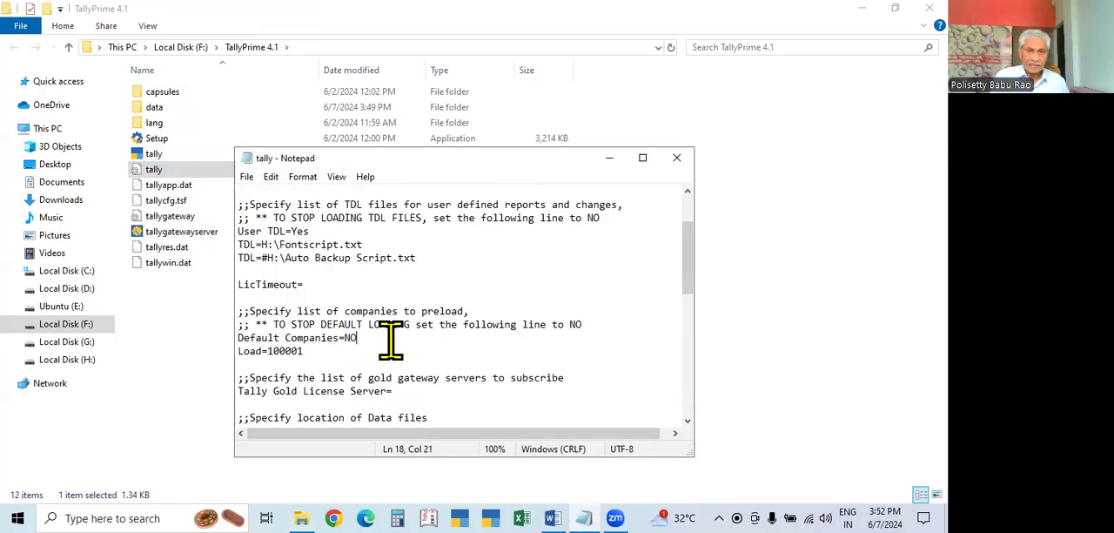
# Set Default Companies to Yes in the tally configuration file, save it, and close Notepad and the TallyPrime 4.1 folder
pyautogui.press('BackSpace')
pyautogui.press('BackSpace')
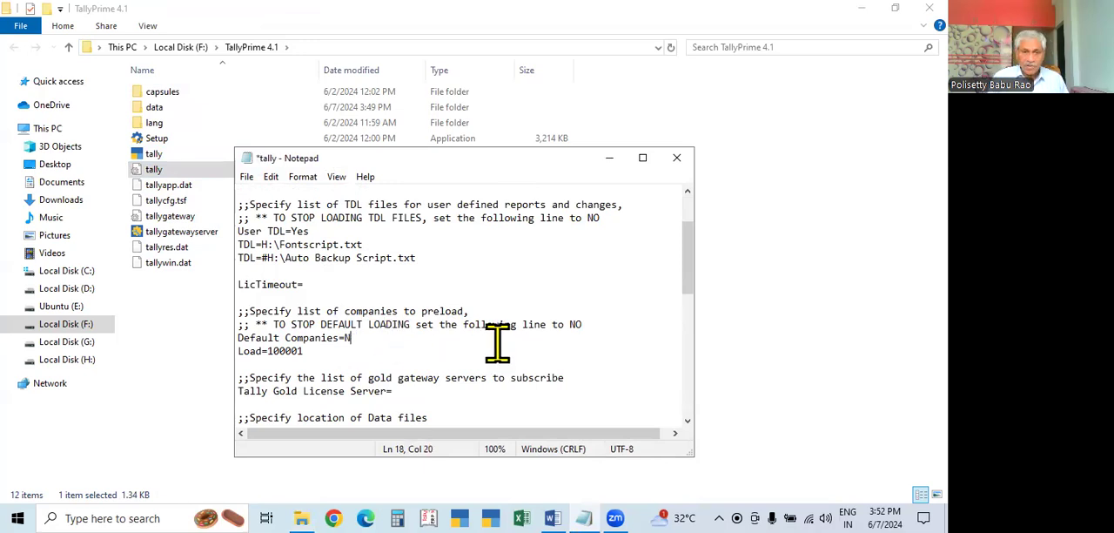
pyautogui.write('Ye')
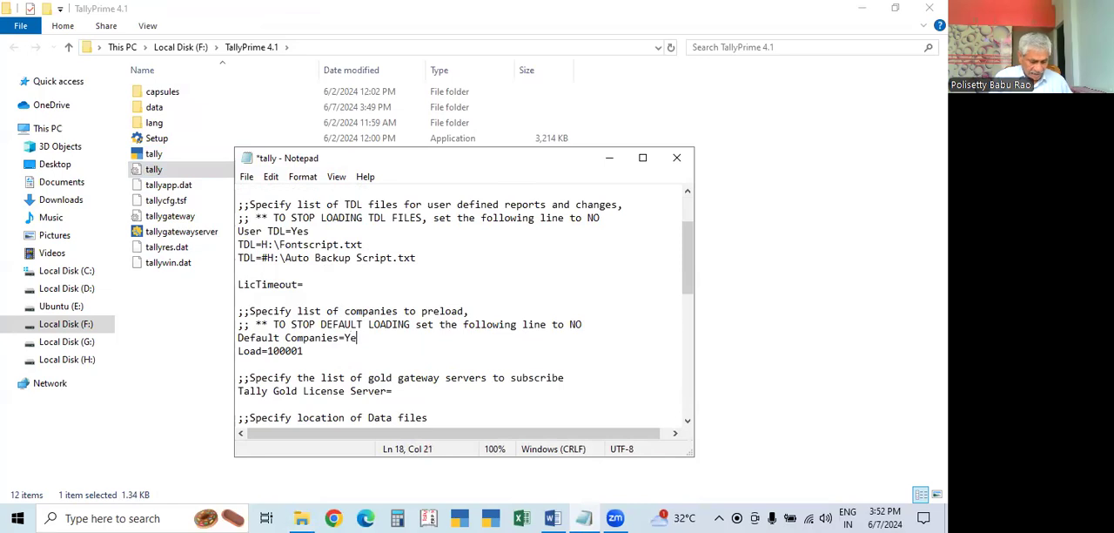
pyautogui.write('s')
pyautogui.hotkey('ctrl', 's')
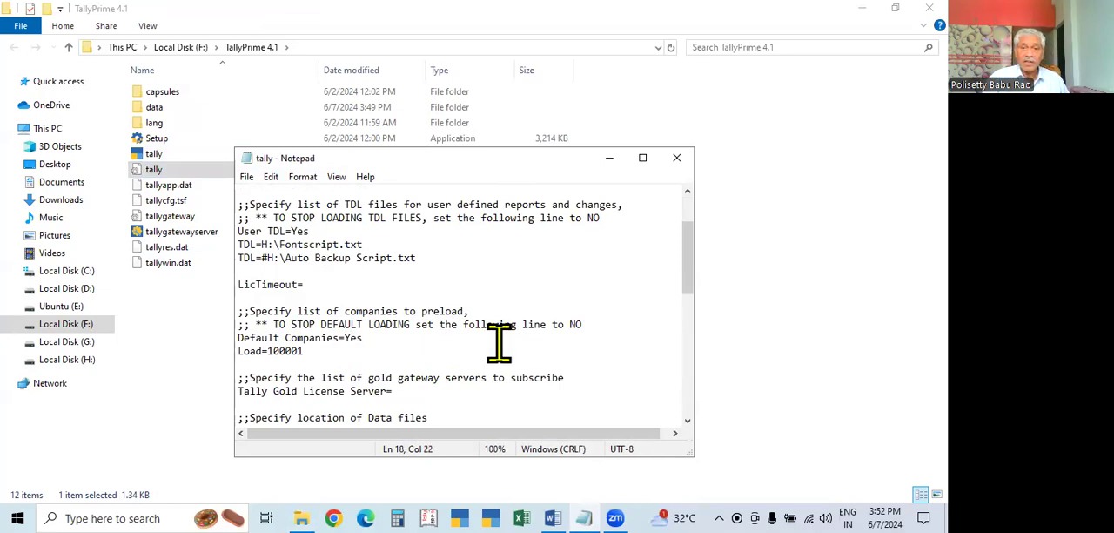
pyautogui.click(682, 157)
pyautogui.click(929, 8)
# Start TallyPrime in Educational Mode and select the company Y & Co. from the list of companies
pyautogui.click(494, 517)
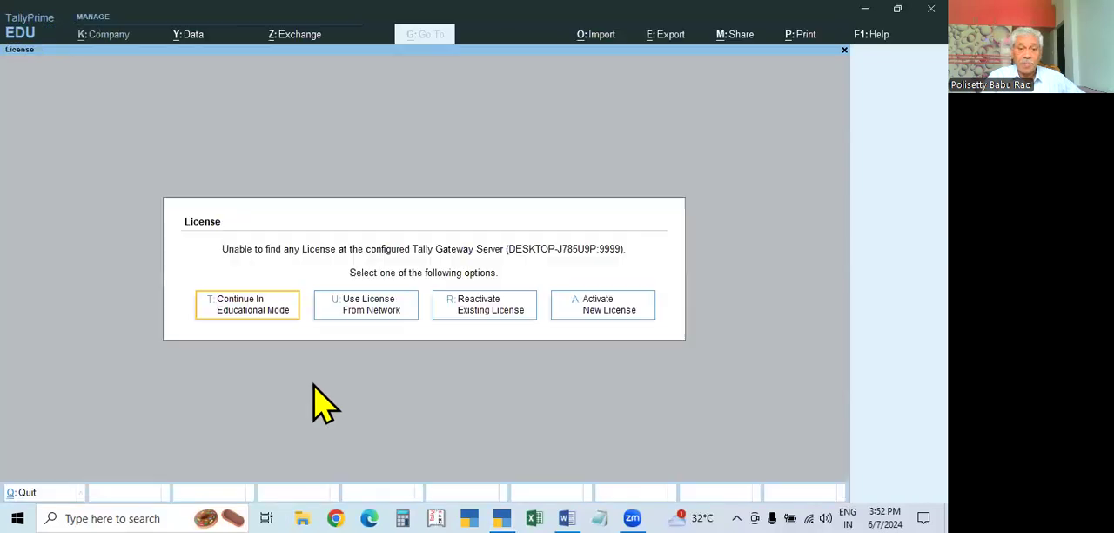
pyautogui.click(247, 306)
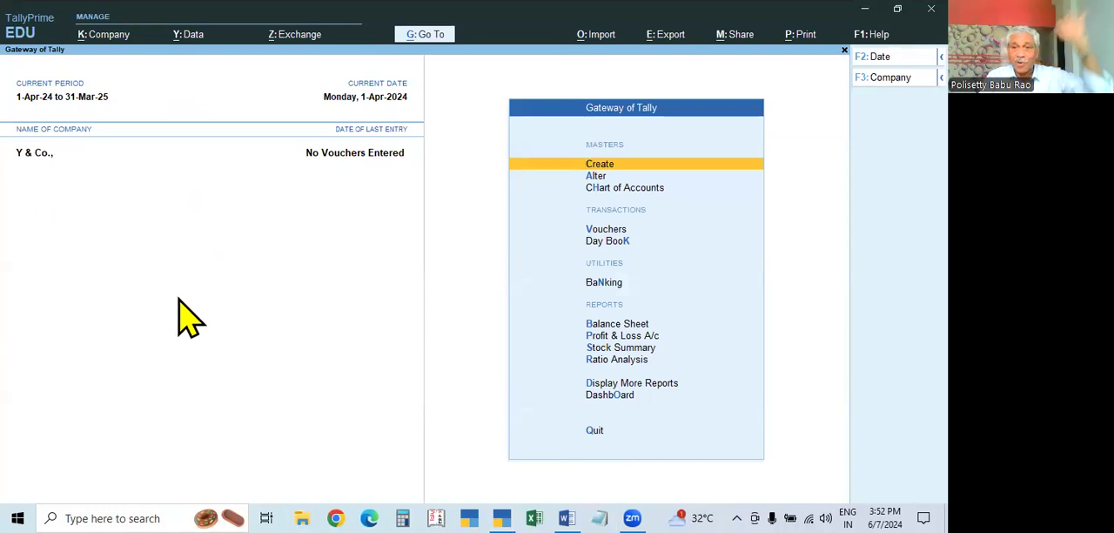
pyautogui.press('F3')
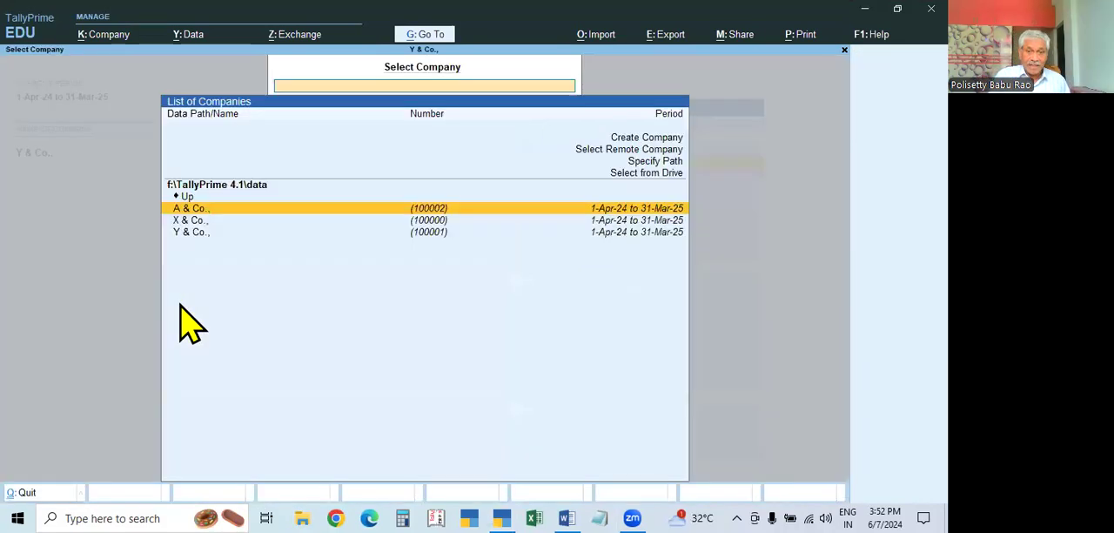
pyautogui.click(417, 237)
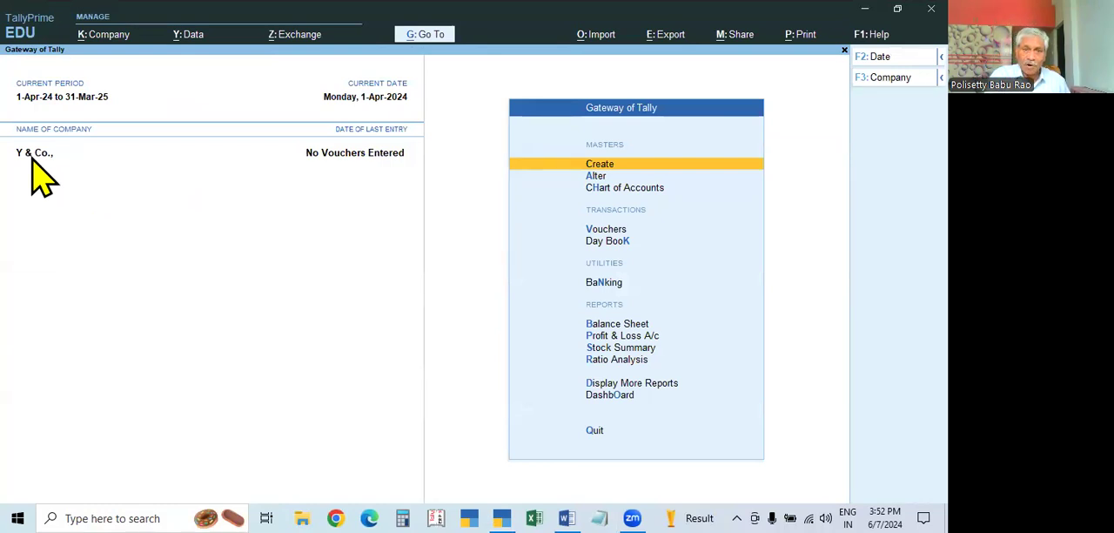
# Look at the list of companies available for selection, leave it, and shut the company Y & Co
pyautogui.hotkey('alt', 'F3')
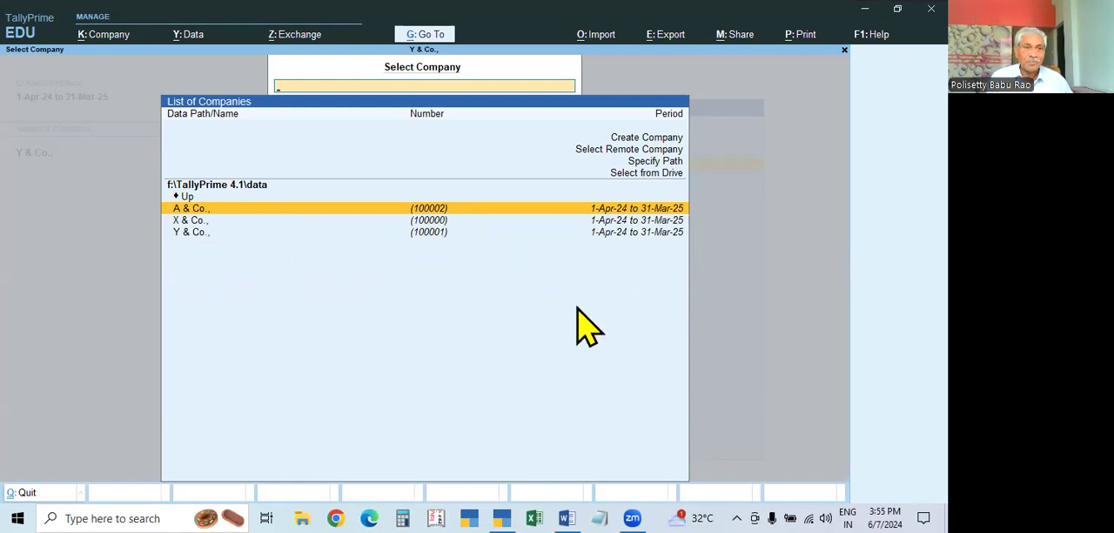
pyautogui.press('Escape')
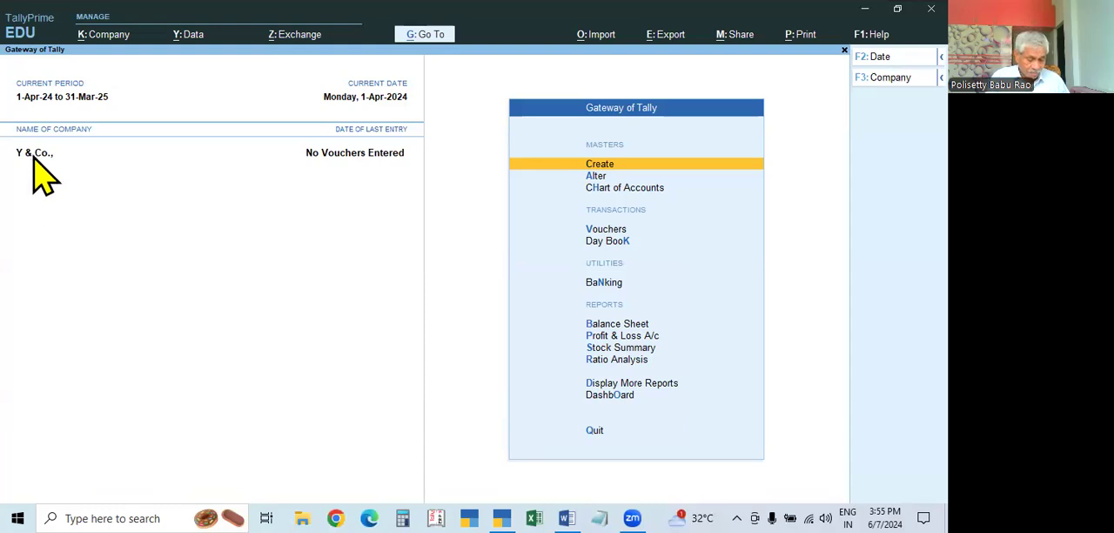
pyautogui.hotkey('ctrl', 'F3')
pyautogui.press('Escape')
pyautogui.press('Escape')
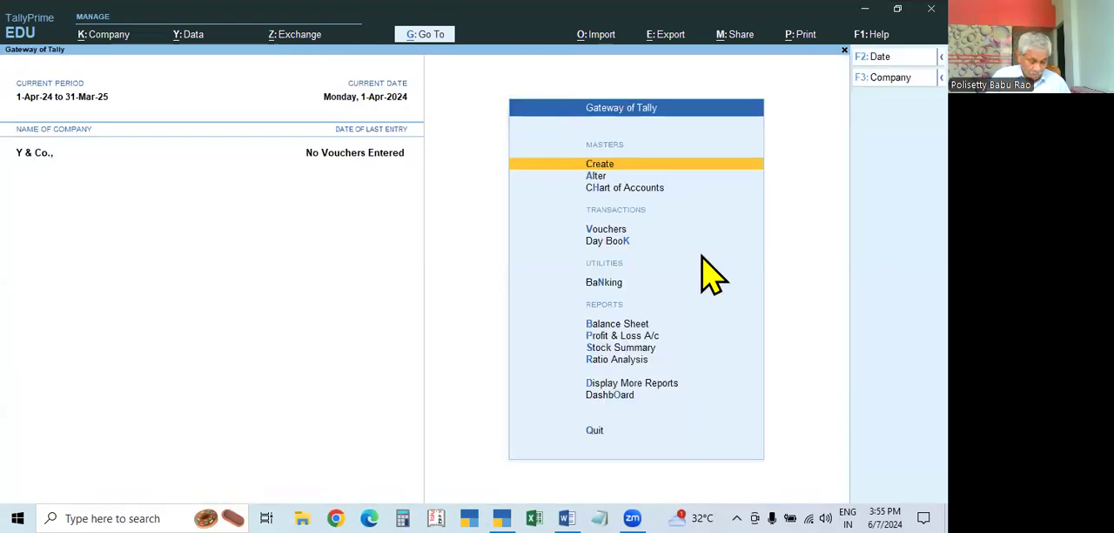
pyautogui.hotkey('ctrl', 'F3')
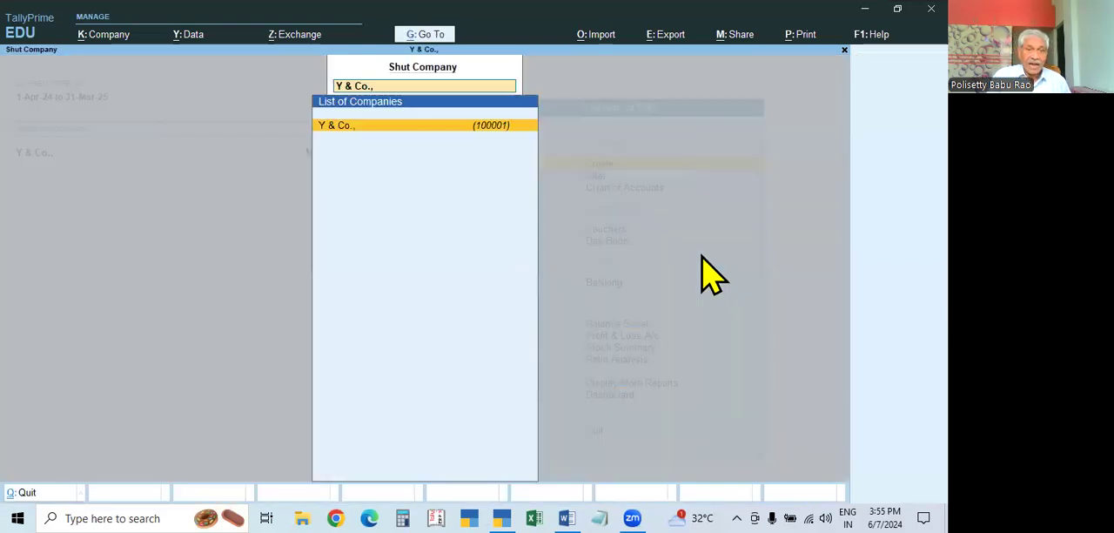
pyautogui.press('Return')
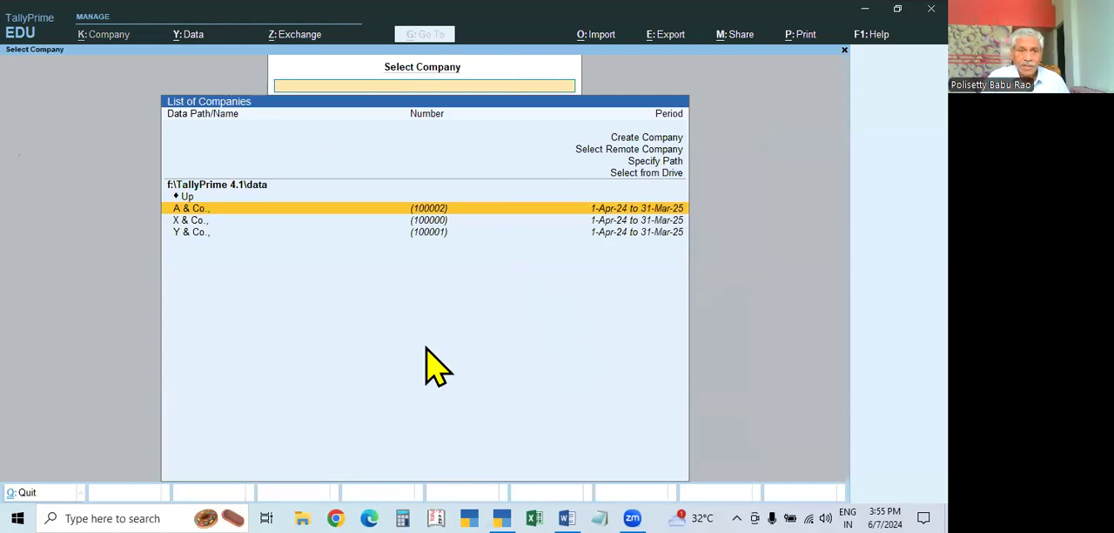
# Quit TallyPrime, restart it and continue in Educational Mode to check which company loads by default
pyautogui.press('Escape')
pyautogui.press('Escape')
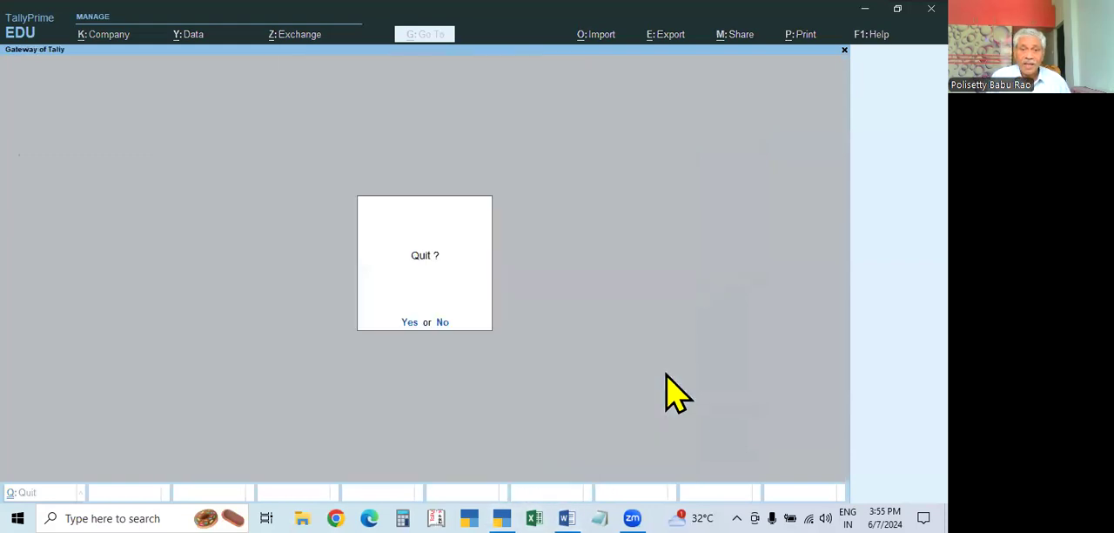
pyautogui.press('Return')
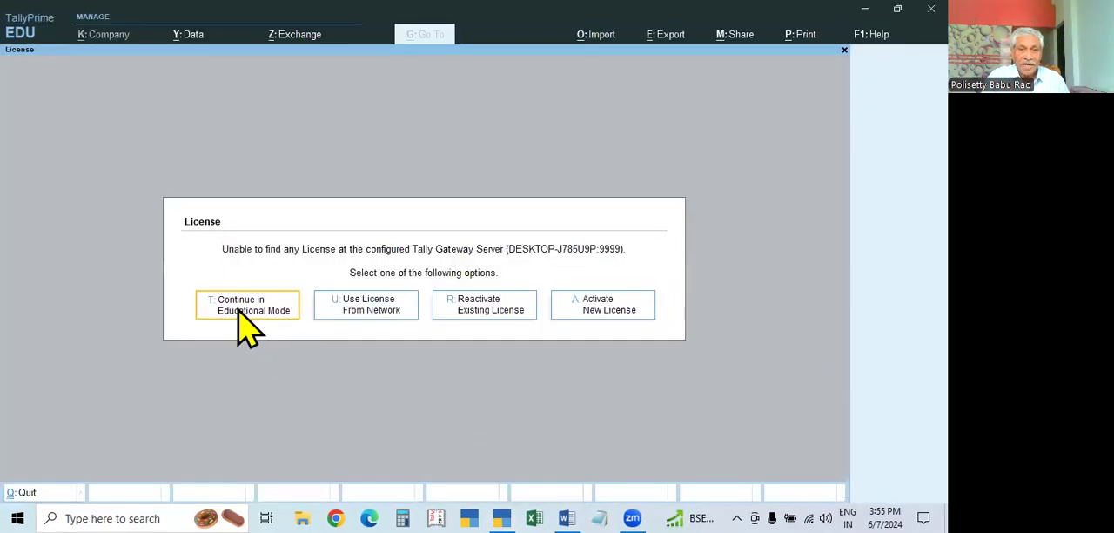
pyautogui.click(245, 309)
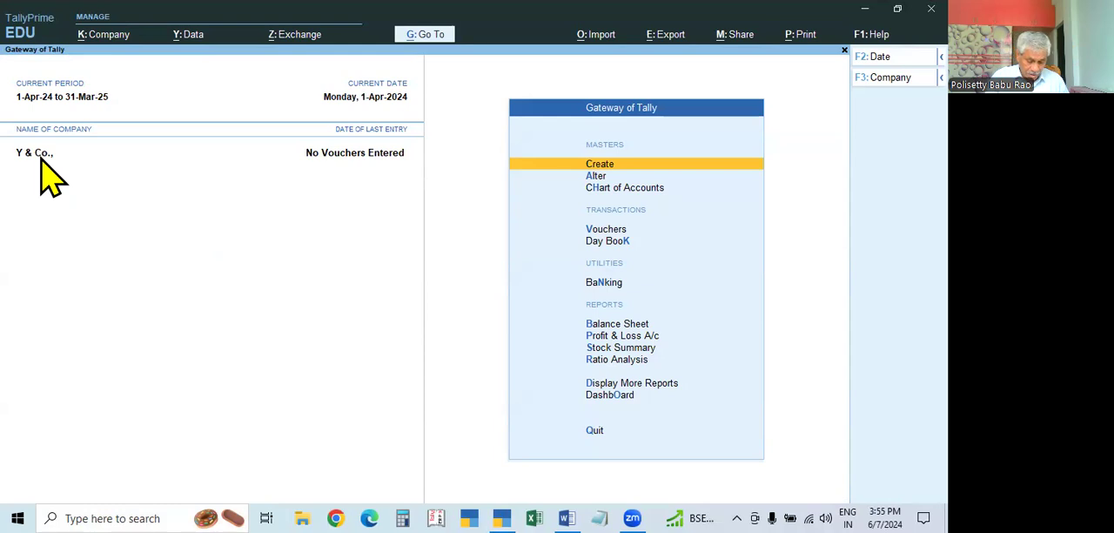
# Open the Shut Company list for Y & Co. and leave it without shutting the company
pyautogui.press('ctrl')
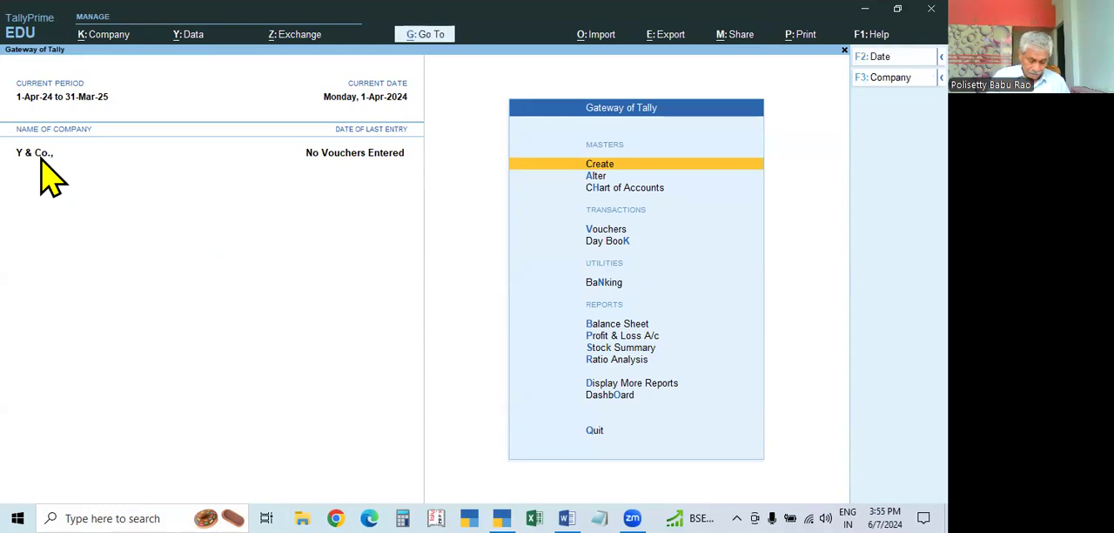
pyautogui.hotkey('ctrl', 'F3')
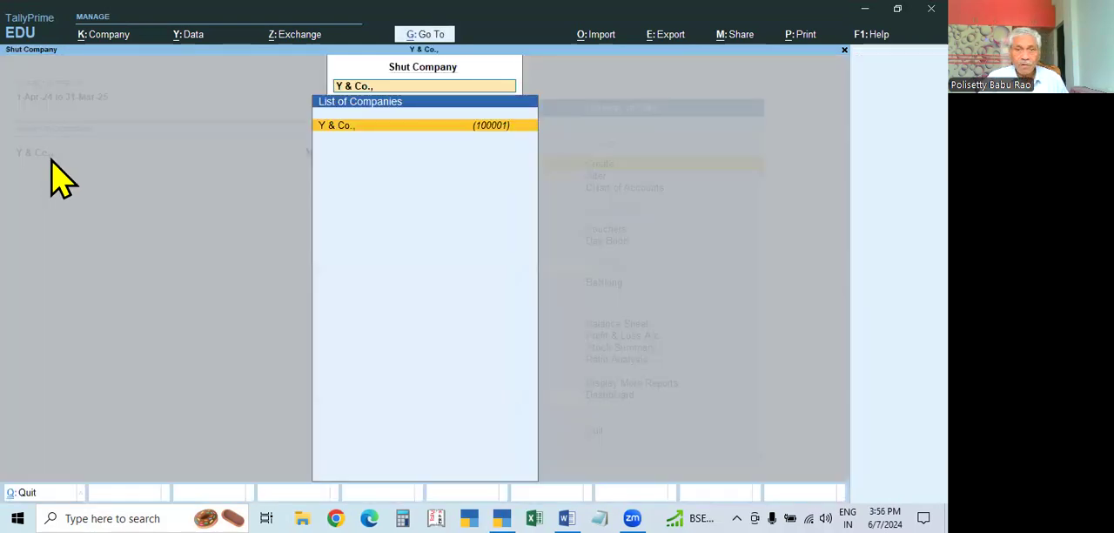
pyautogui.press('Escape')
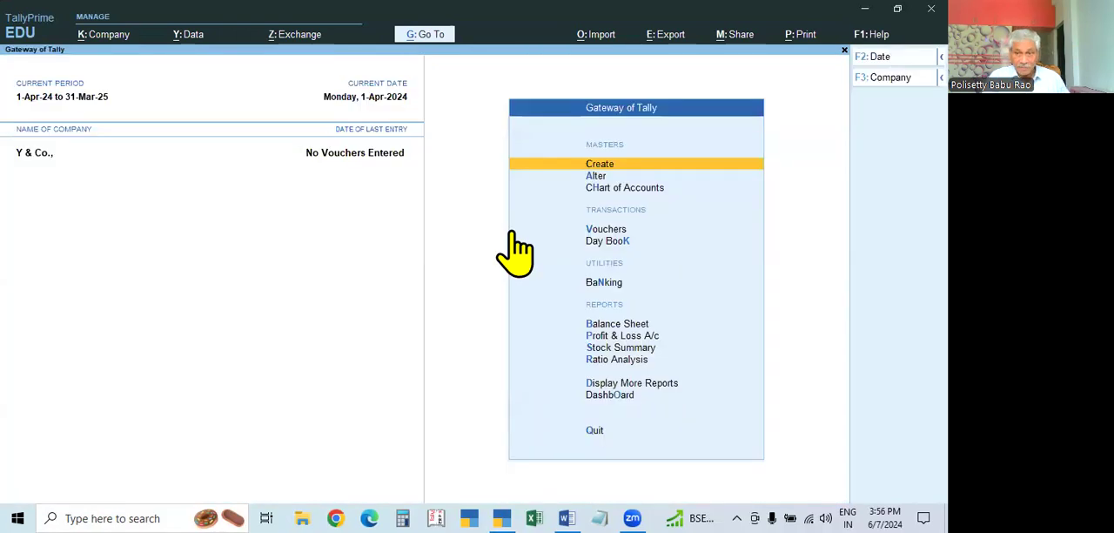
pyautogui.press('Escape')
pyautogui.press('Escape')
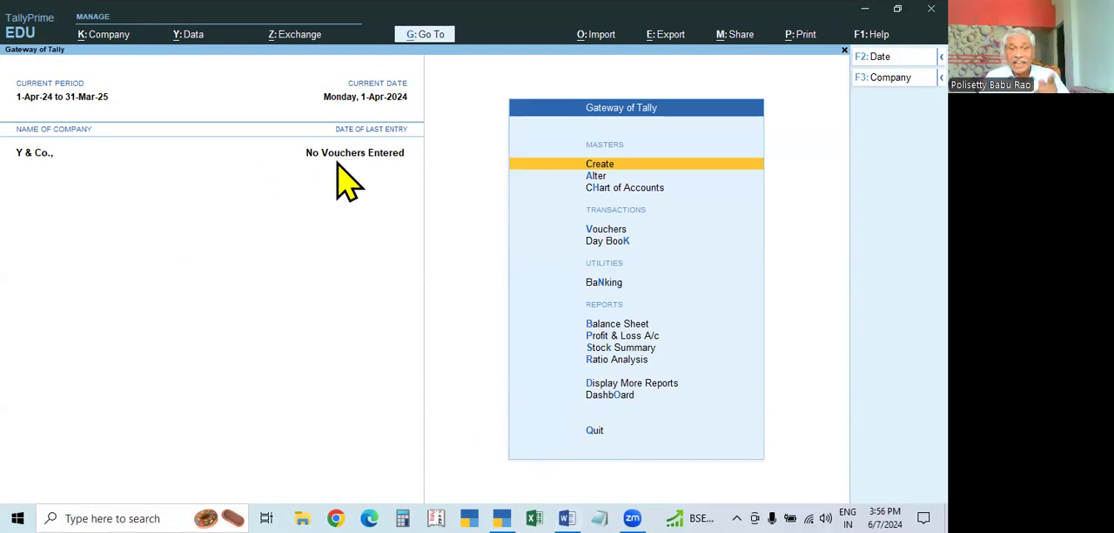
# Switch to the Tallyprime Syllabus document in Word to review the company topics, and return to TallyPrime to quit it
pyautogui.click(566, 518)
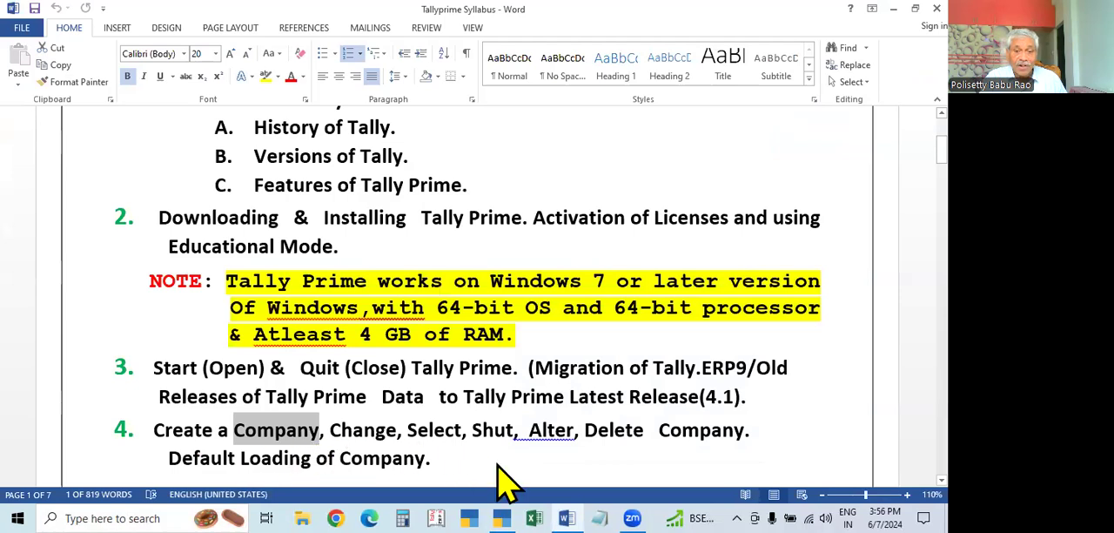
pyautogui.click(501, 517)
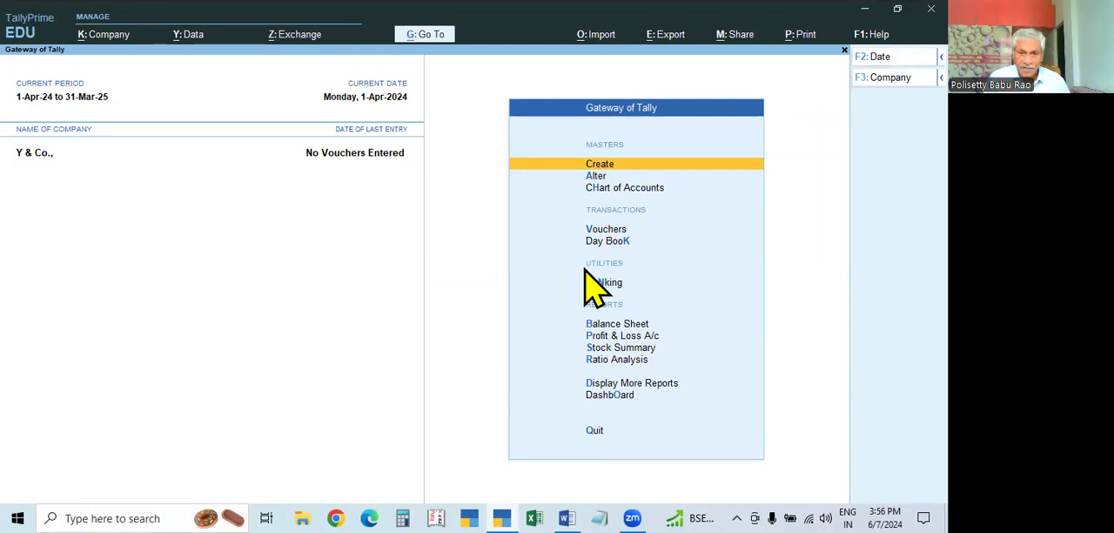
pyautogui.press('Escape')
pyautogui.press('Return')
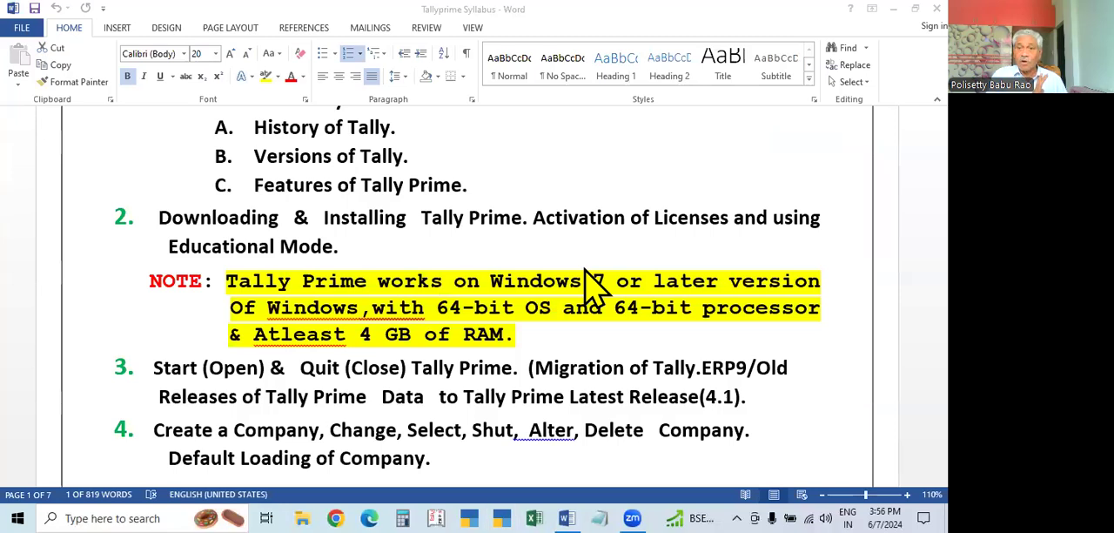
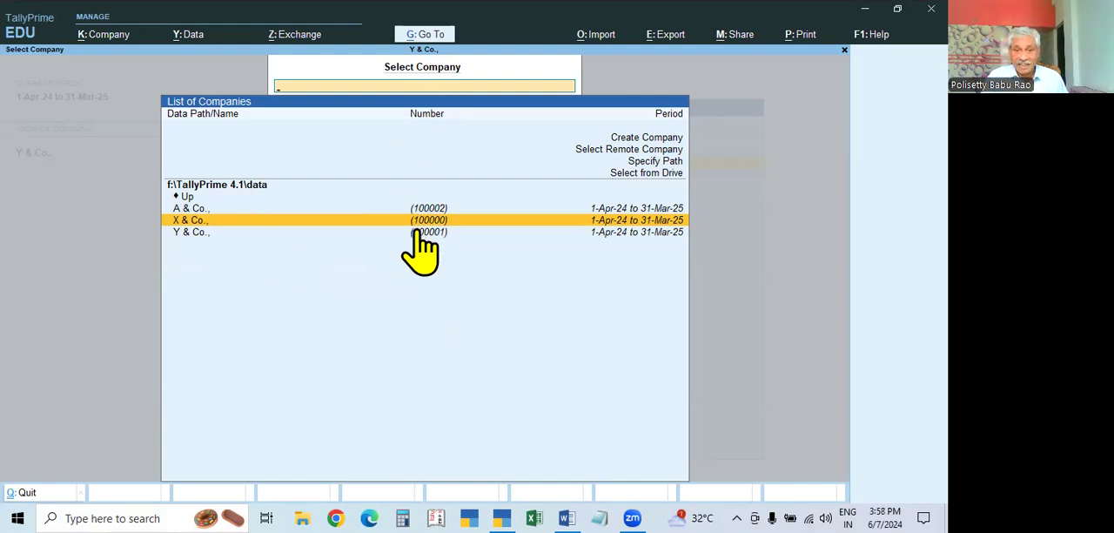
# Leave the company selection list without choosing a company and quit TallyPrime
pyautogui.press('Escape')
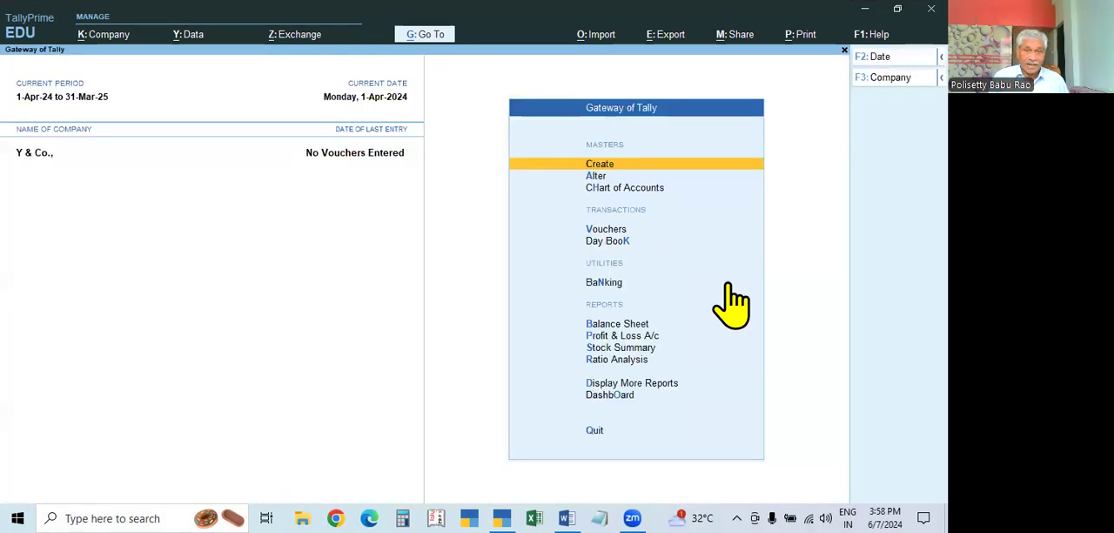
pyautogui.press('Escape')
pyautogui.press('Return')
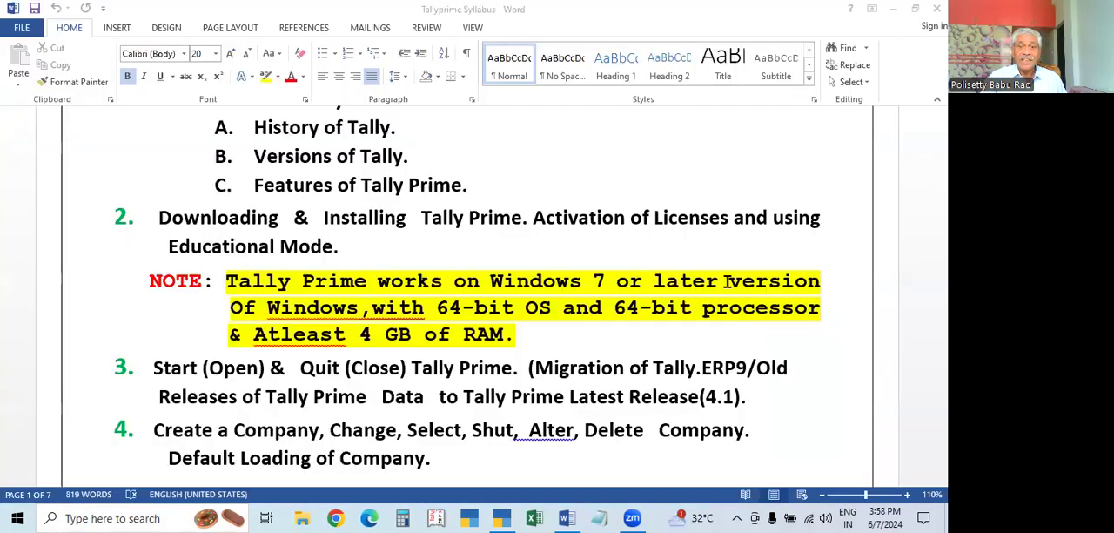
# Minimise the Word document and open the tally configuration settings file from the TallyPrime 4.1 shortcut's file location
pyautogui.click(891, 9)
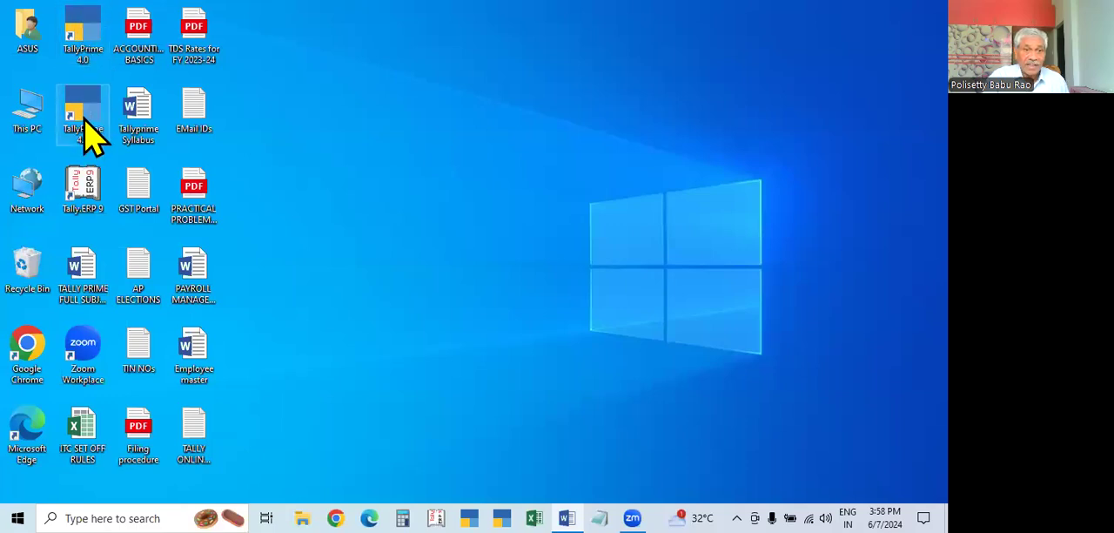
pyautogui.rightClick(84, 98)
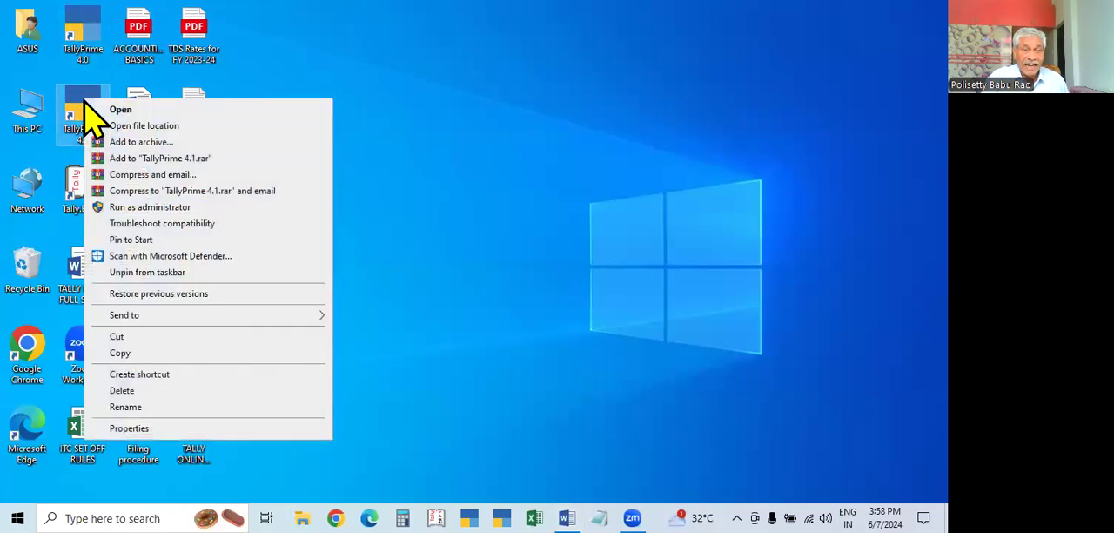
pyautogui.click(154, 131)
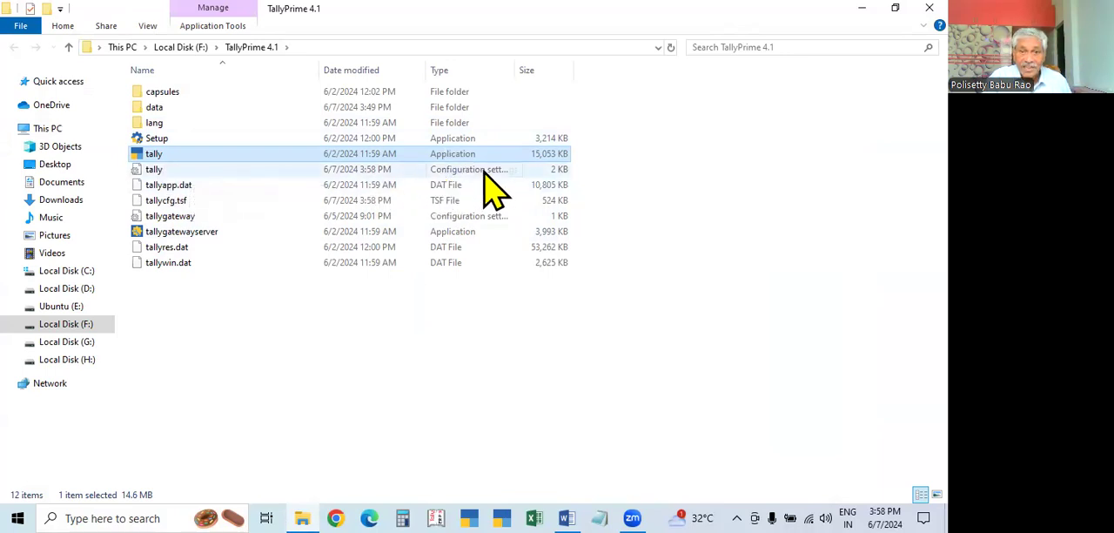
pyautogui.doubleClick(155, 168)
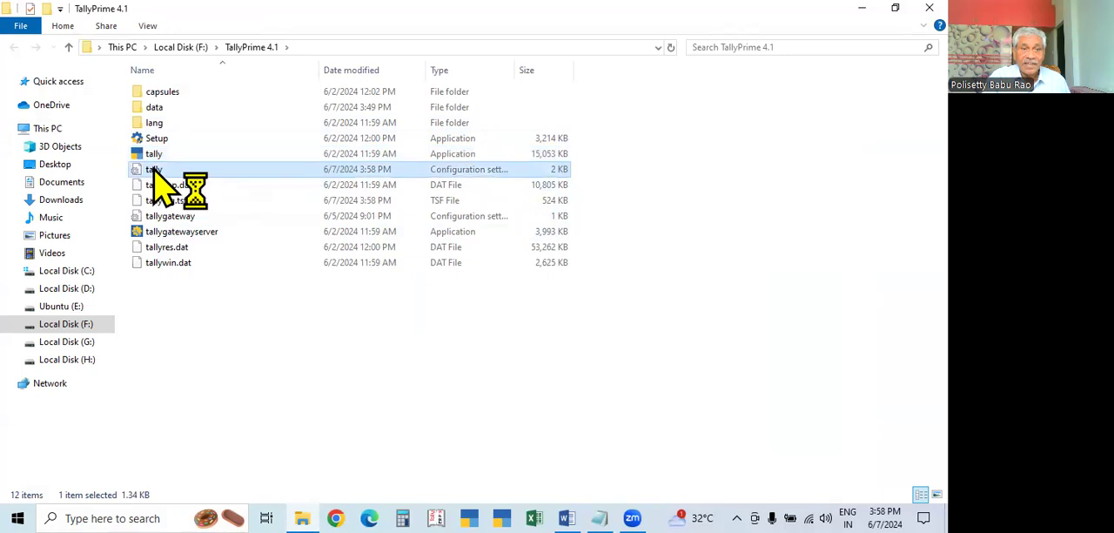
# Examine the settings in tally.ini, particularly the location of the data files and the configuration, language and export paths
pyautogui.scroll(-10, 484, 321)
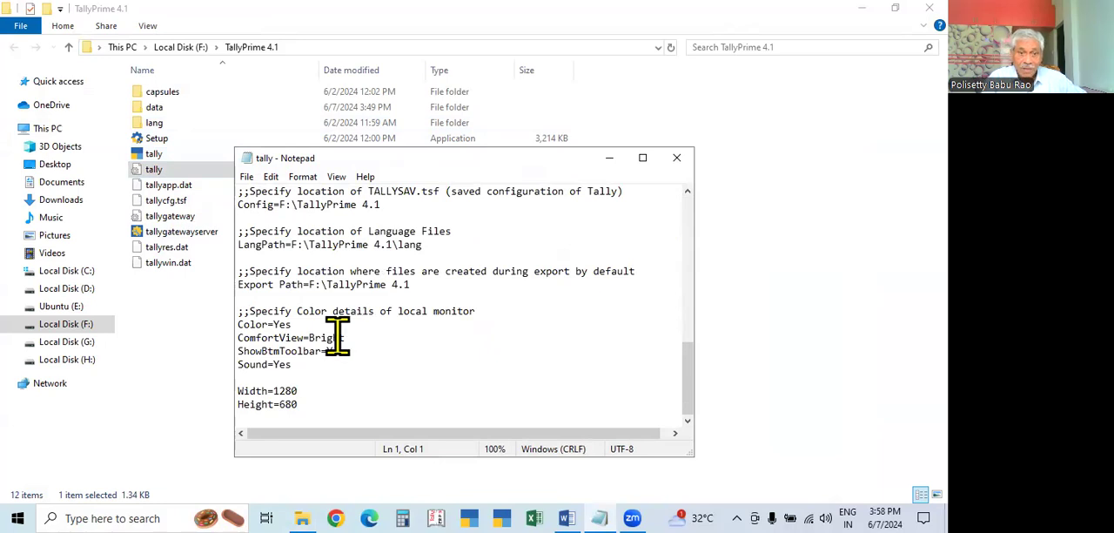
pyautogui.scroll(2, 322, 331)
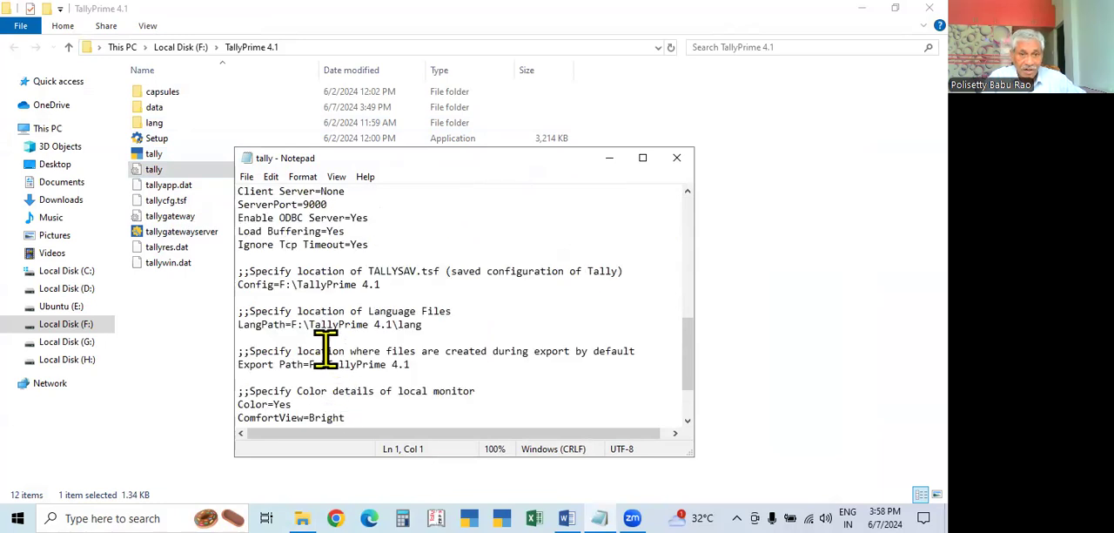
pyautogui.scroll(2, 323, 344)
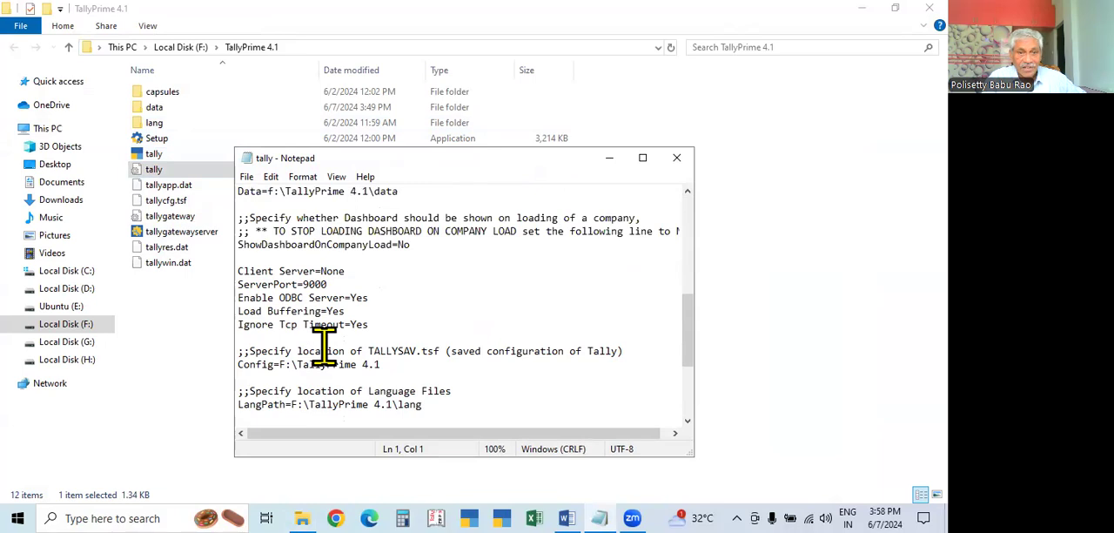
pyautogui.scroll(-2, 323, 345)
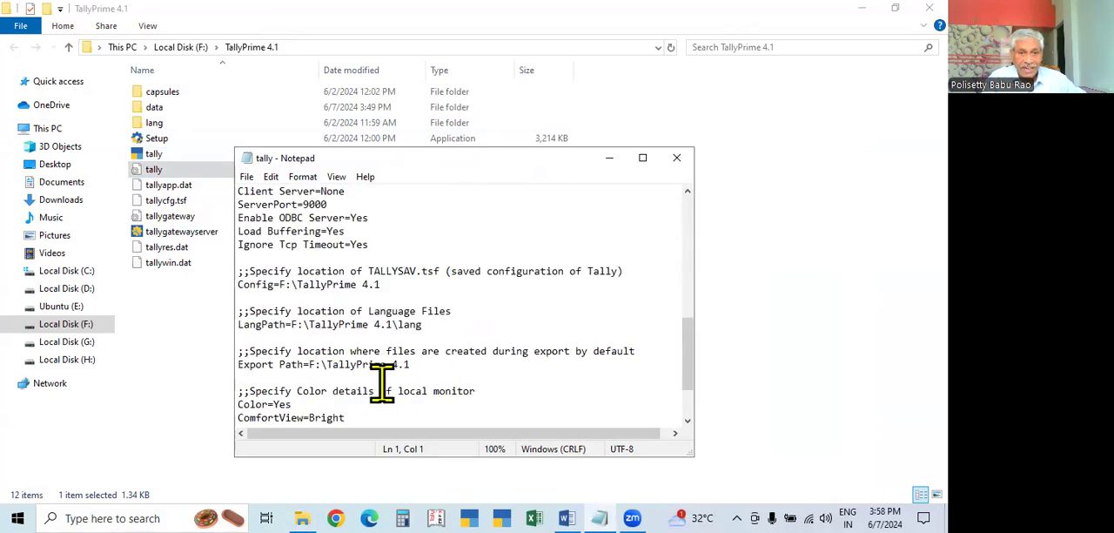
pyautogui.scroll(2, 382, 383)
pyautogui.scroll(2, 381, 383)
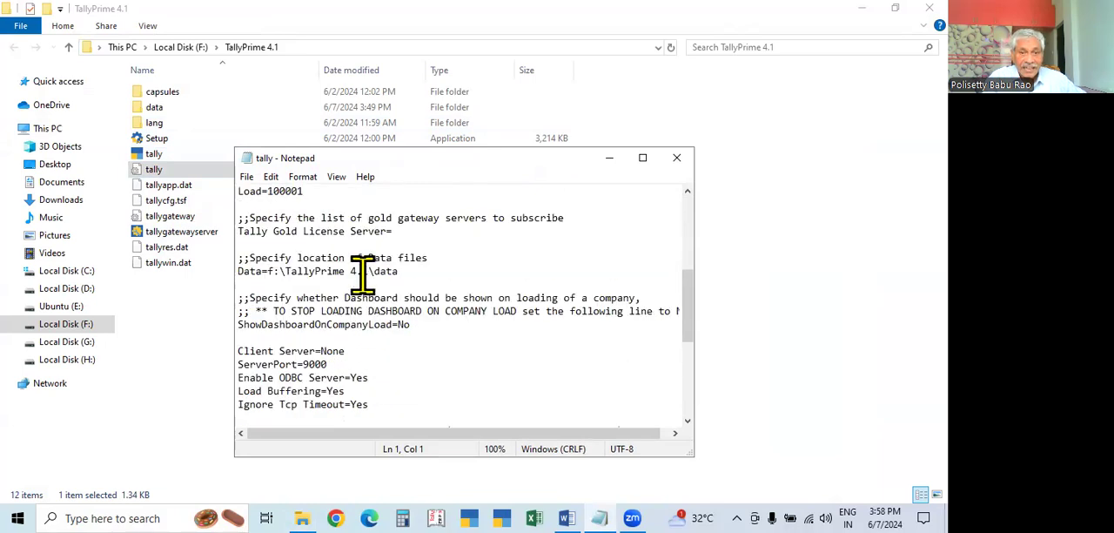
pyautogui.click(274, 270)
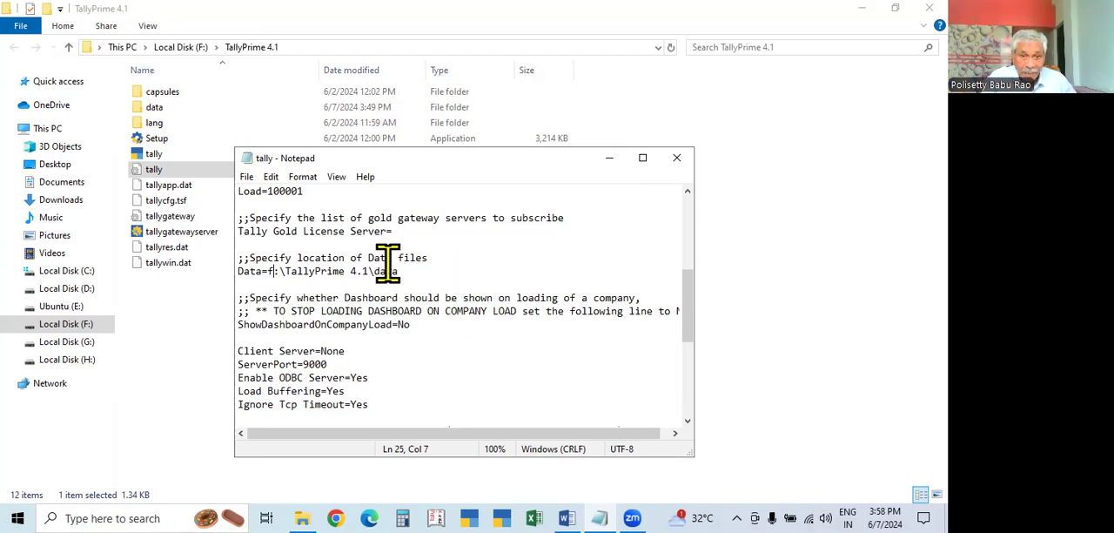
pyautogui.scroll(-2, 363, 376)
pyautogui.scroll(2, 423, 383)
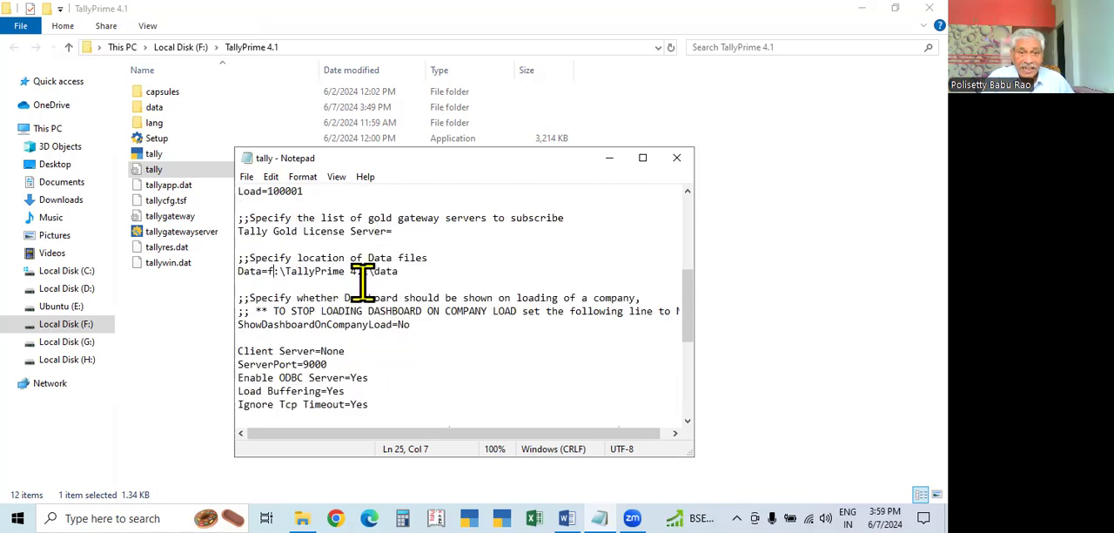
# Set the Load value in the list of companies to preload to 100000 and save the file
pyautogui.scroll(2, 363, 279)
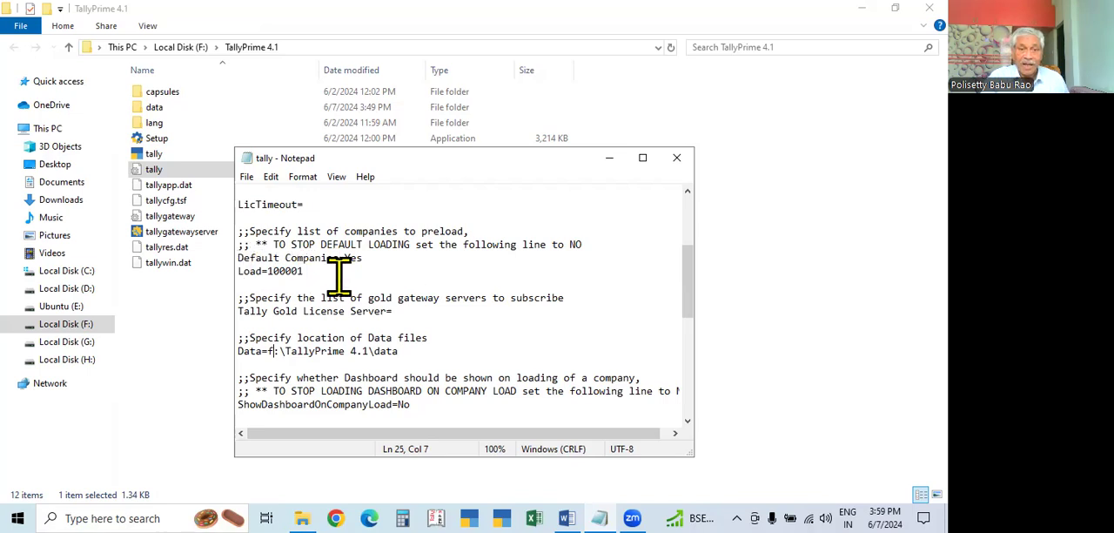
pyautogui.moveTo(296, 271); pyautogui.dragTo(315, 270)
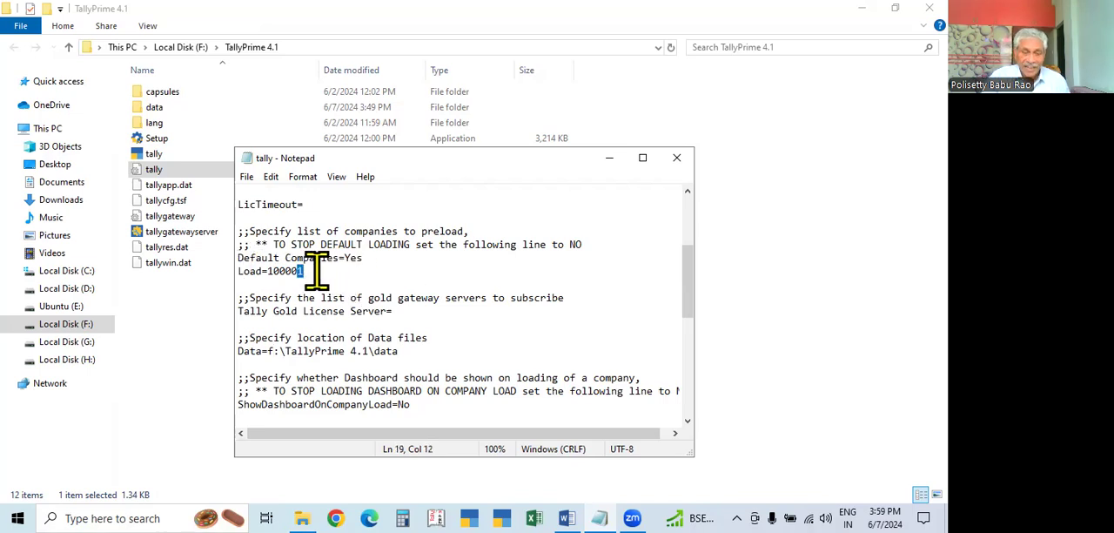
pyautogui.write('0')
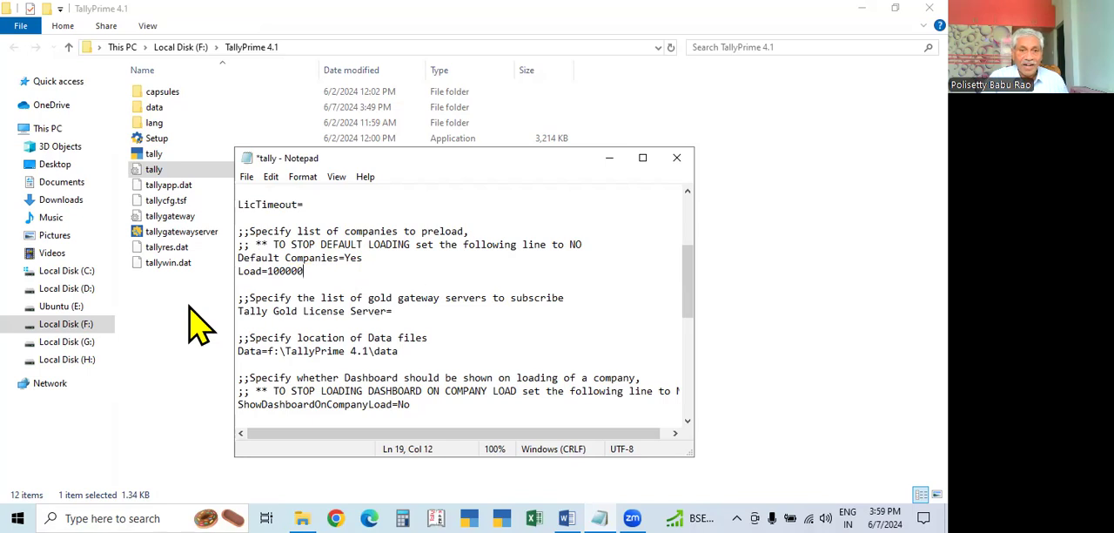
pyautogui.hotkey('ctrl', 's')
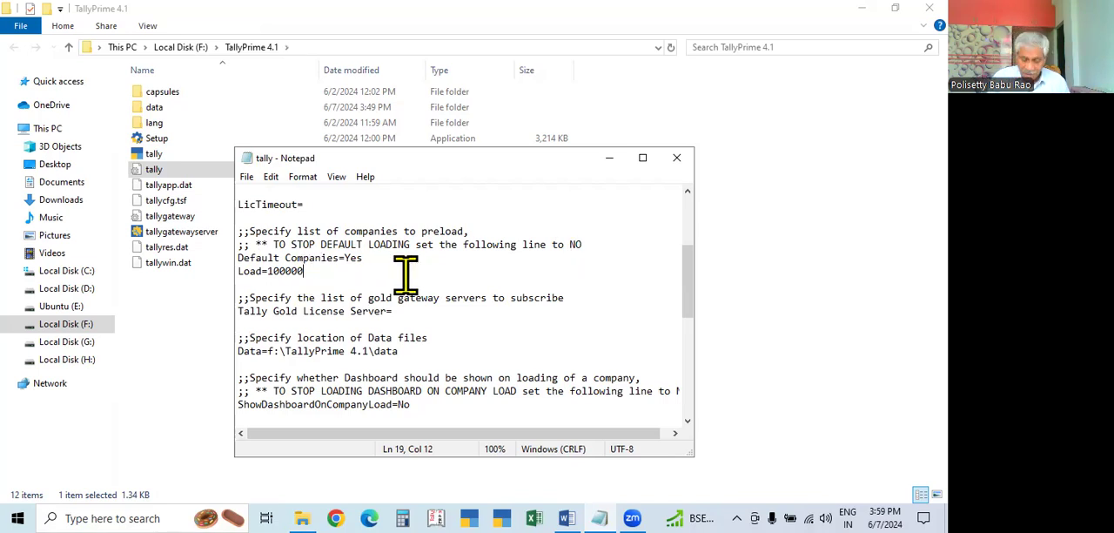
# Change the Load value of the preloaded company to 100002 and save the file
pyautogui.press('BackSpace')
pyautogui.write('2')
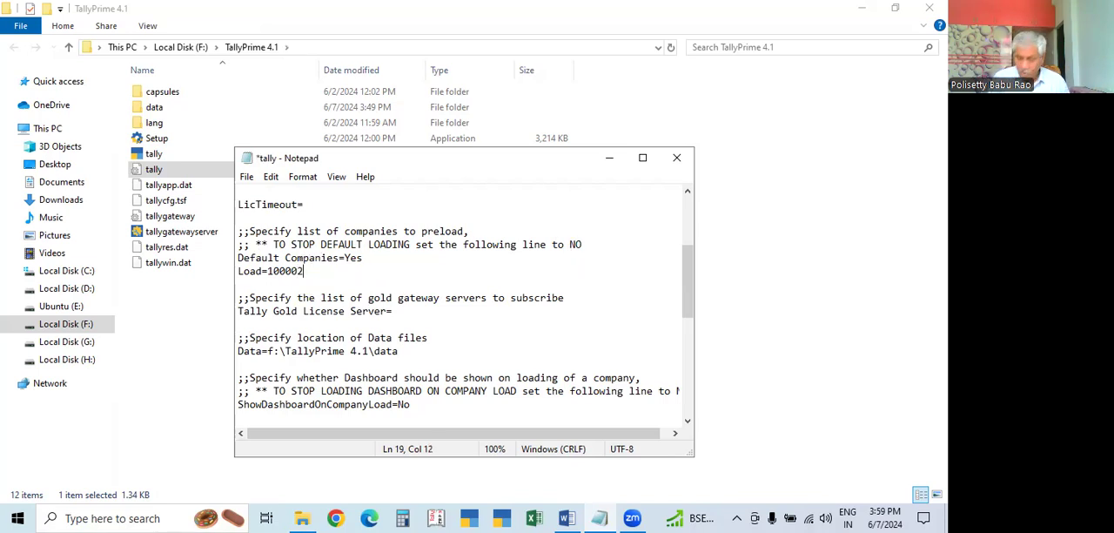
pyautogui.hotkey('ctrl', 's')
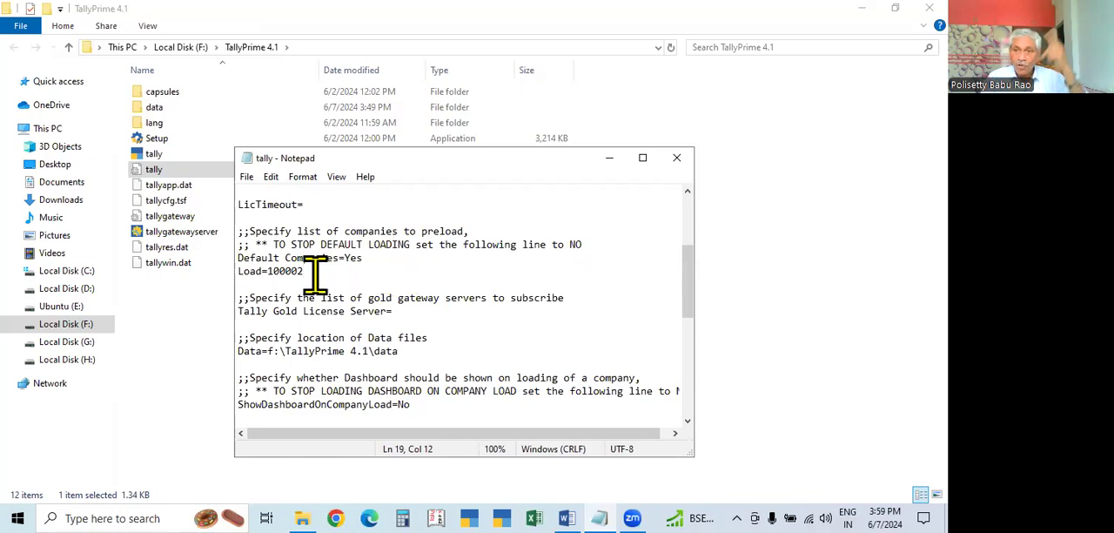
# Try 100008 as the Load value, set it back to 100000 and save the file
pyautogui.press('BackSpace')
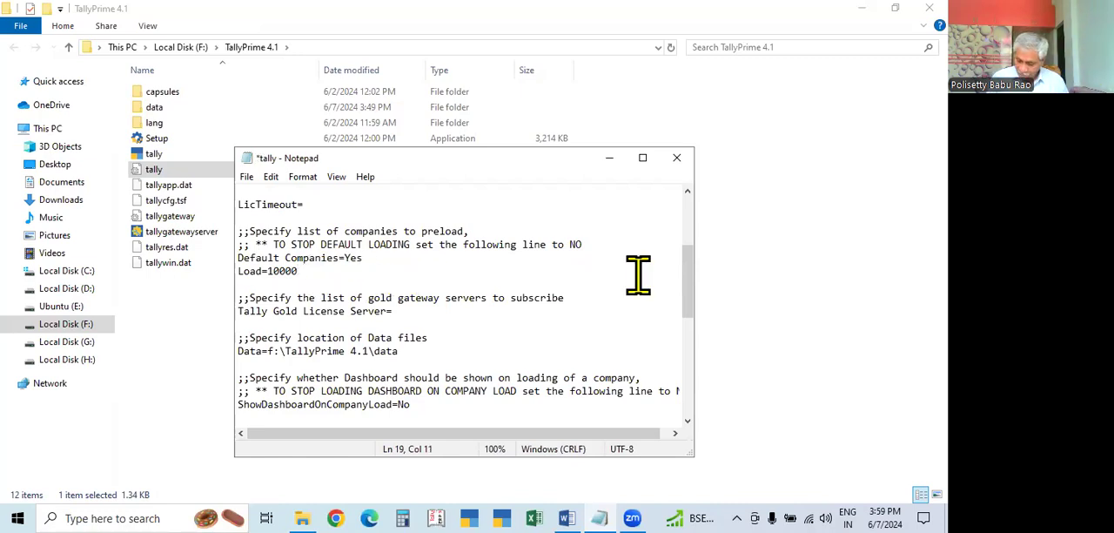
pyautogui.write('8')
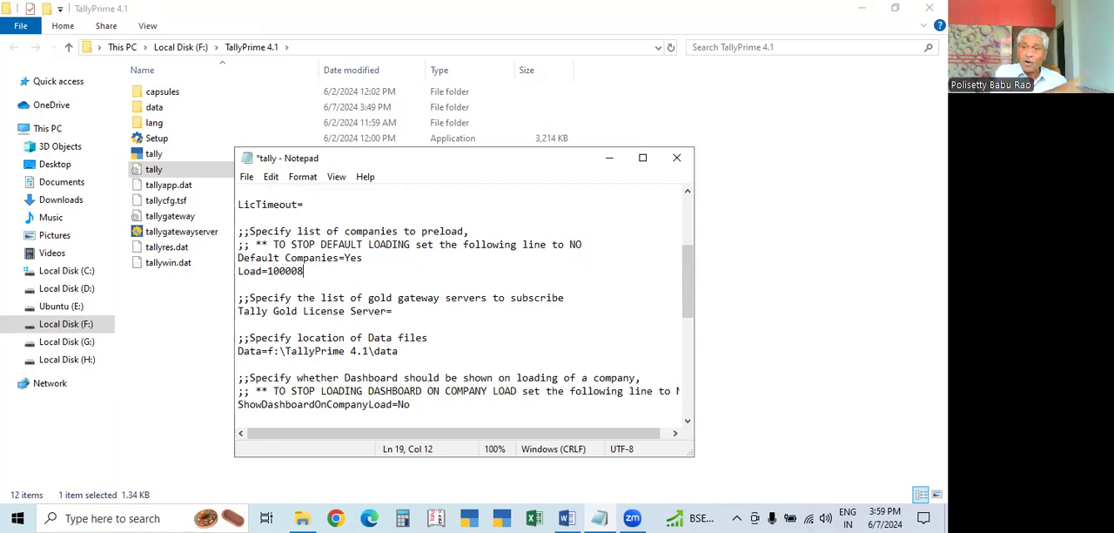
pyautogui.press('BackSpace')
pyautogui.write('0')
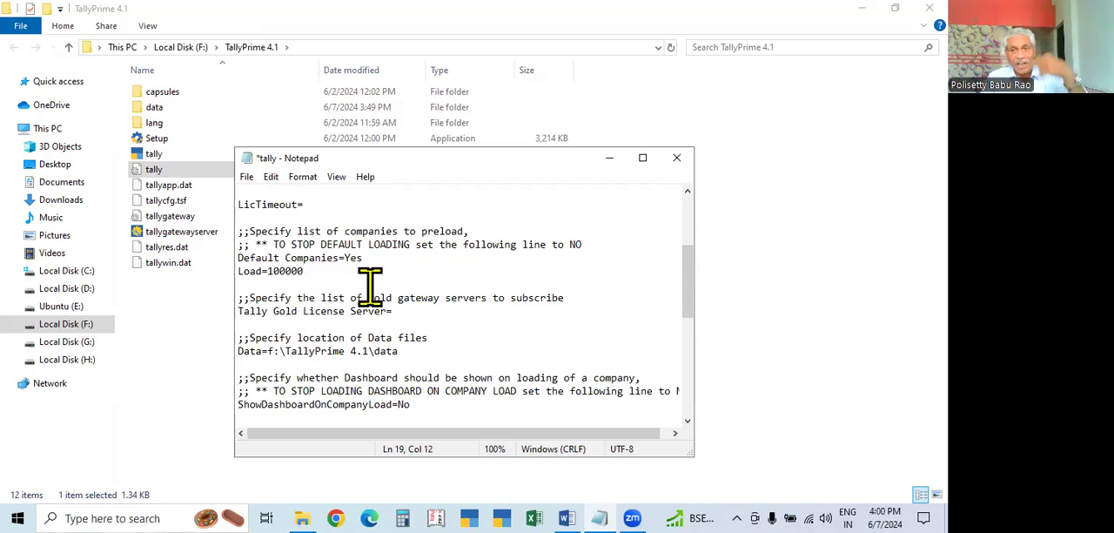
pyautogui.hotkey('ctrl', 's')
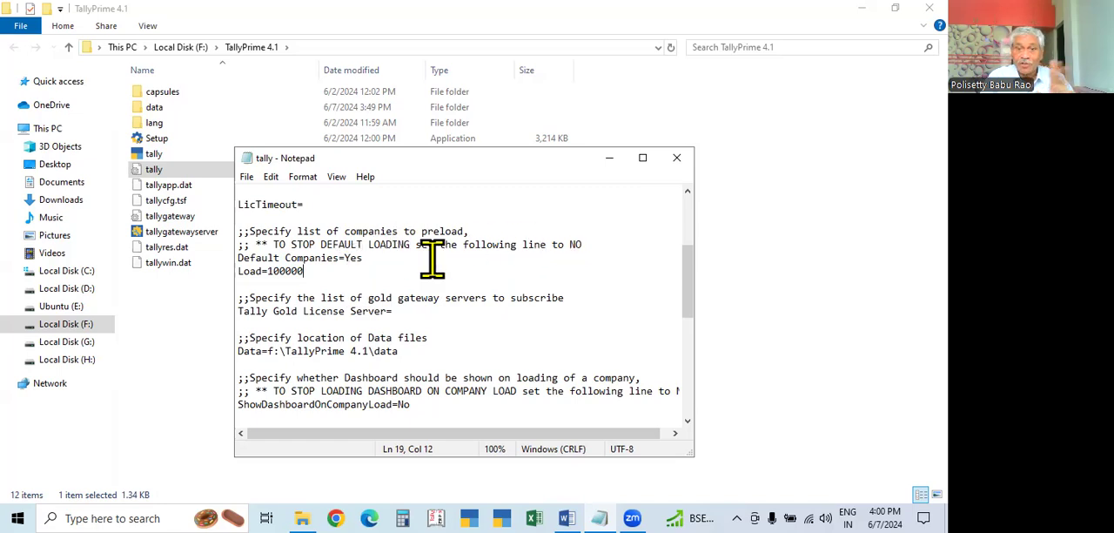
# Set Default Companies to NO to stop default loading, and close the file with its changes saved
pyautogui.moveTo(345, 258); pyautogui.dragTo(381, 265)
pyautogui.write('NO')
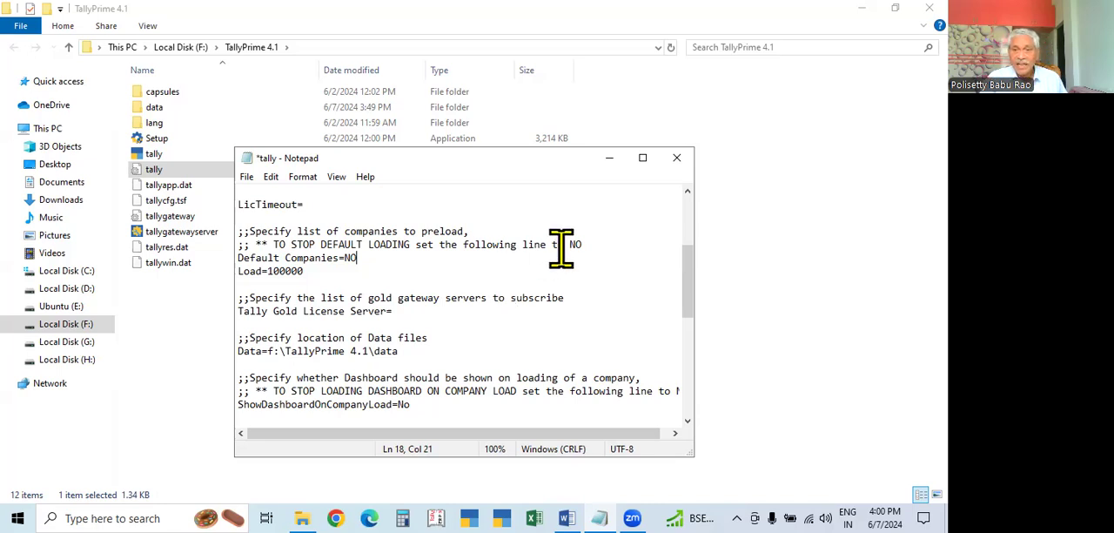
pyautogui.click(676, 159)
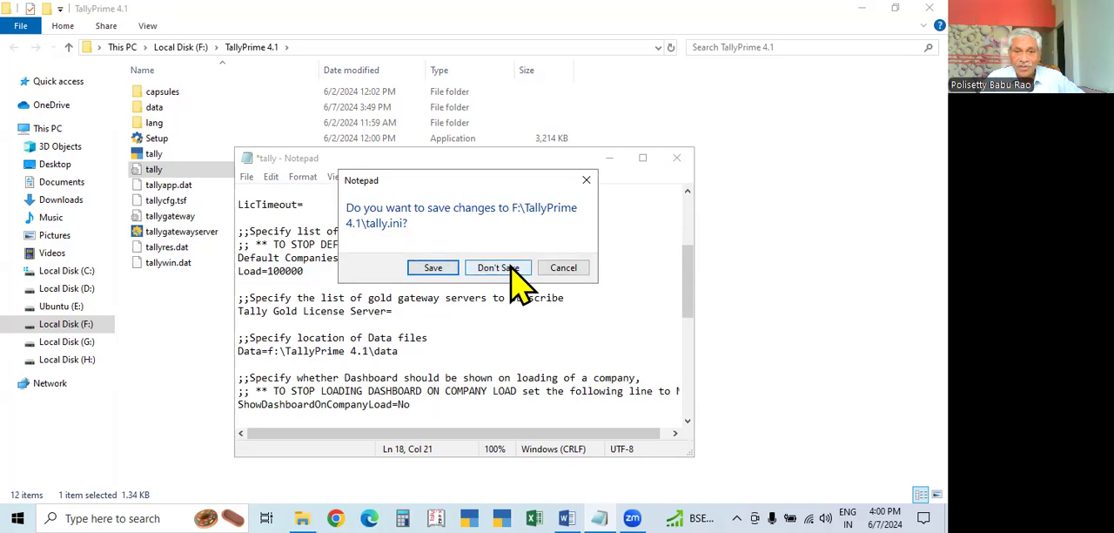
pyautogui.click(440, 268)
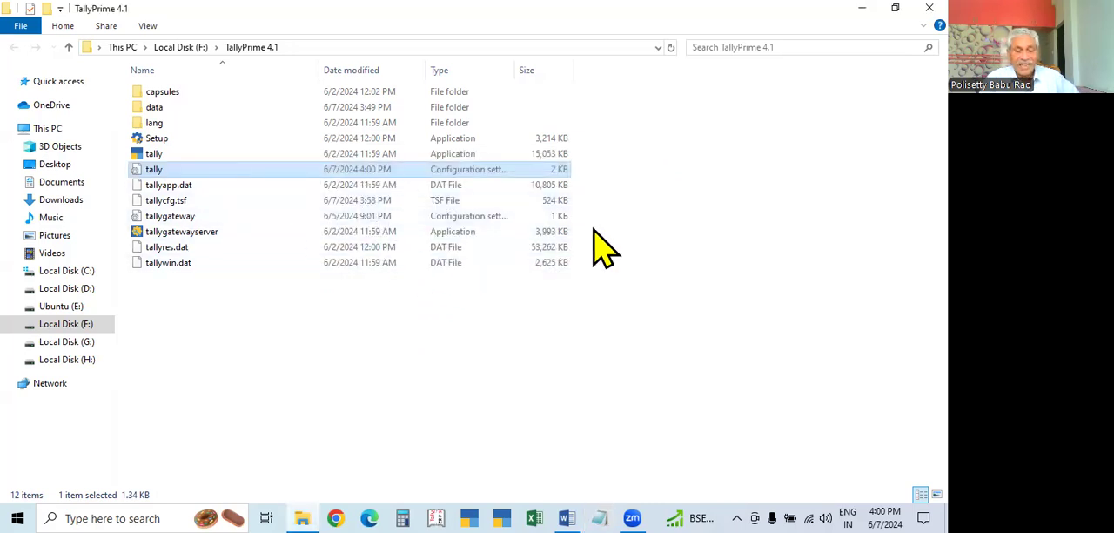
# Close the TallyPrime 4.1 folder window, start TallyPrime and continue in Educational Mode
pyautogui.click(929, 8)
pyautogui.click(567, 518)
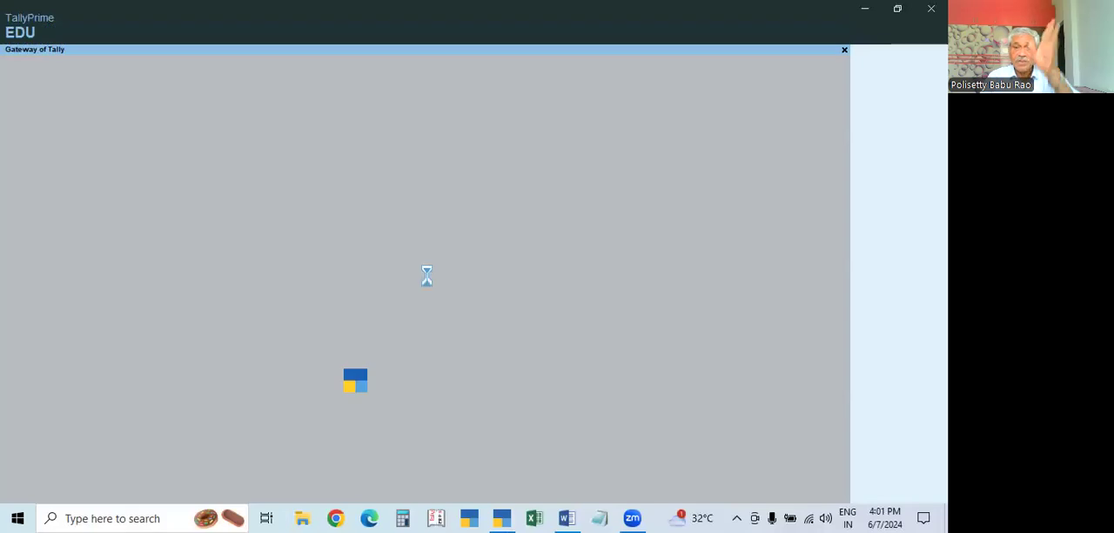
pyautogui.click(241, 303)
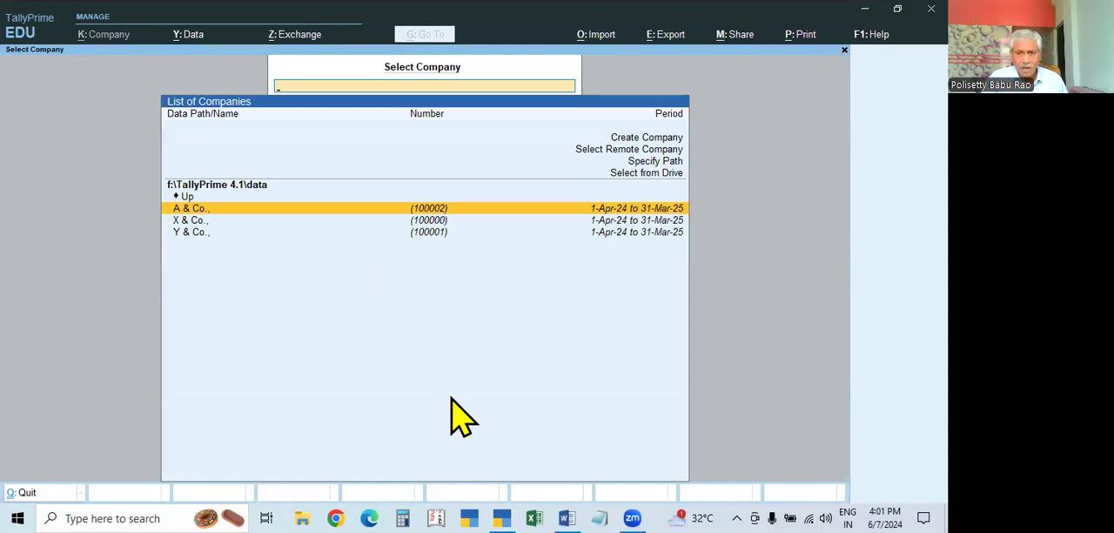
# Browse through the companies in the Select Company list and load A & Co
pyautogui.press('Down')
pyautogui.press('Down')
pyautogui.press('Up')
pyautogui.press('Up')
pyautogui.press('Down')
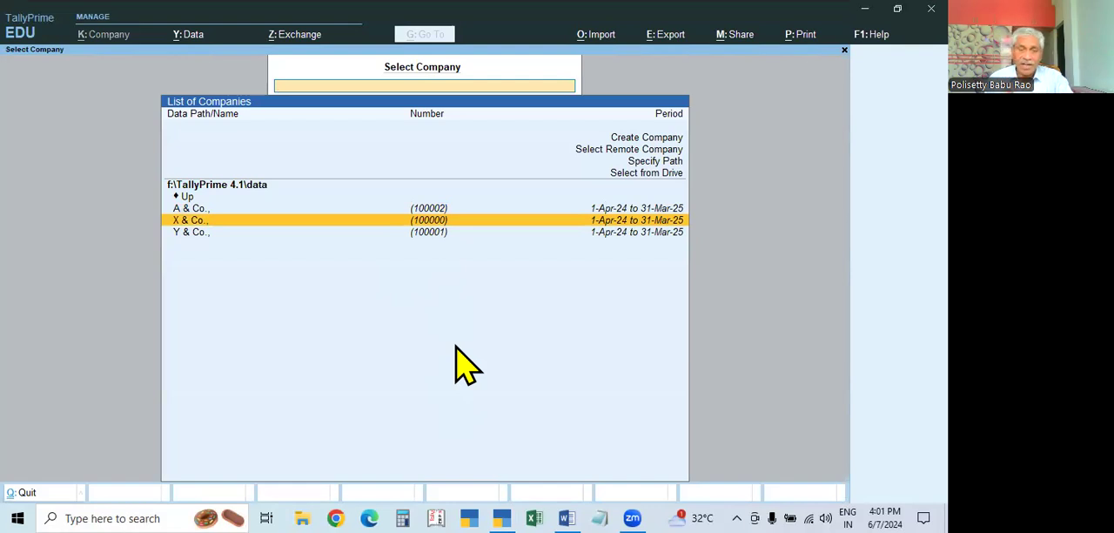
pyautogui.press('Up')
pyautogui.press('Up')
pyautogui.press('Down')
pyautogui.press('Down')
pyautogui.press('Down')
pyautogui.press('Up')
pyautogui.press('Up')
pyautogui.press('Up')
pyautogui.press('Down')
pyautogui.press('Down')
pyautogui.press('Down')
pyautogui.press('Up')
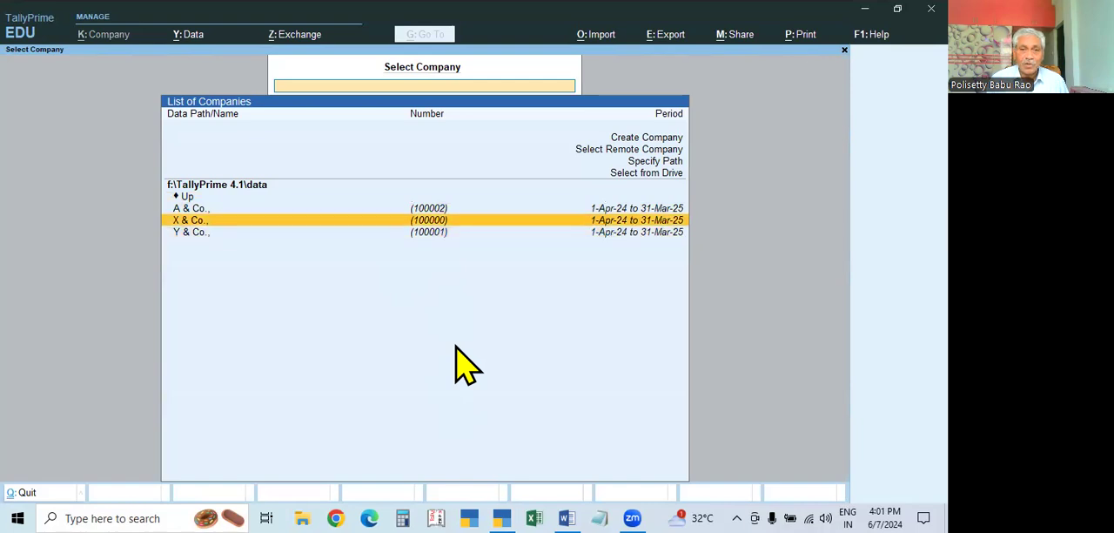
pyautogui.press('Up')
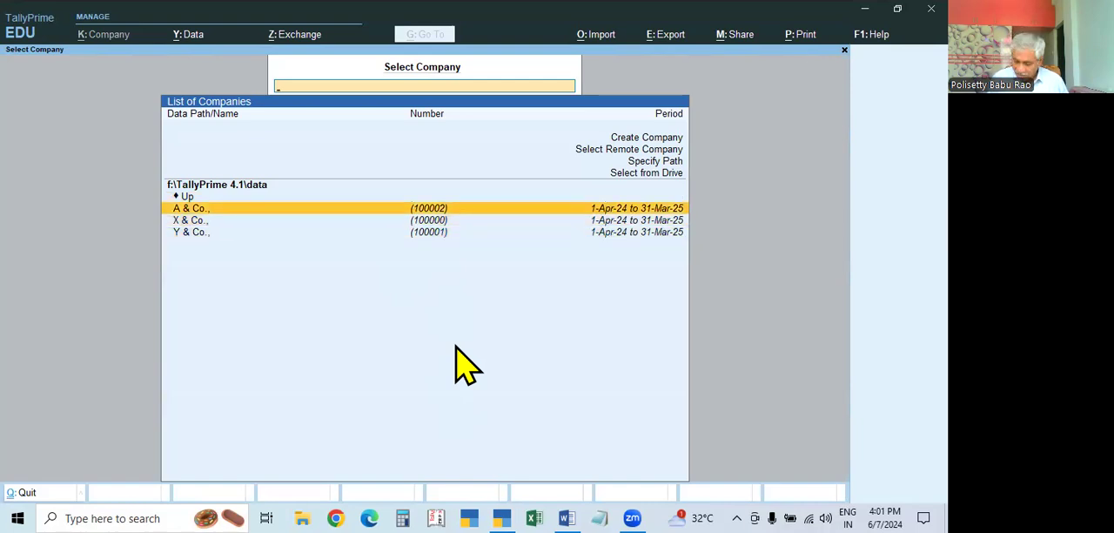
pyautogui.press('Return')
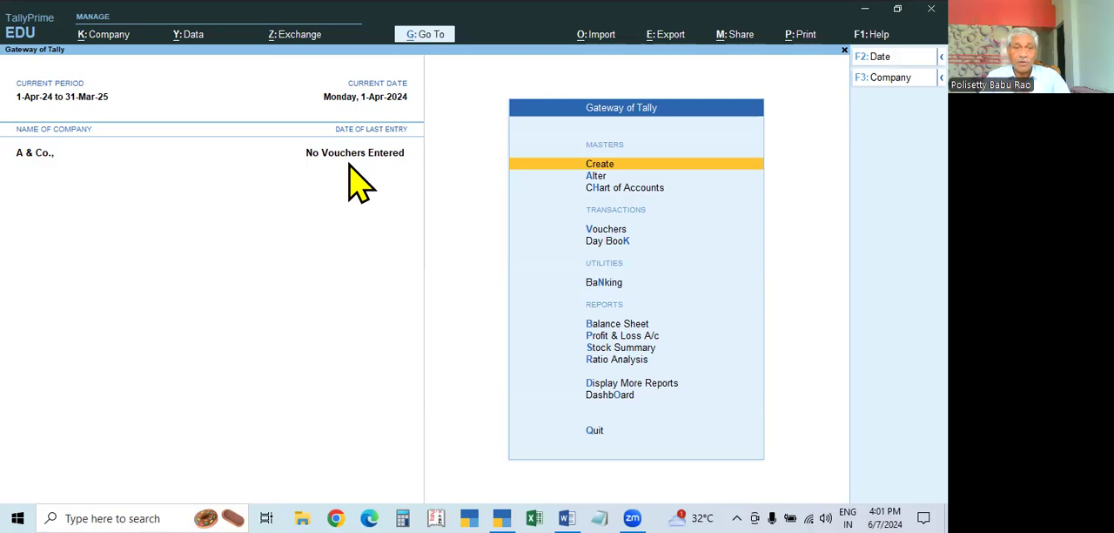
# Open and leave the voucher creation screen of A & Co., and switch to the Tallyprime Syllabus document in Word to review the company topics
pyautogui.click(607, 231)
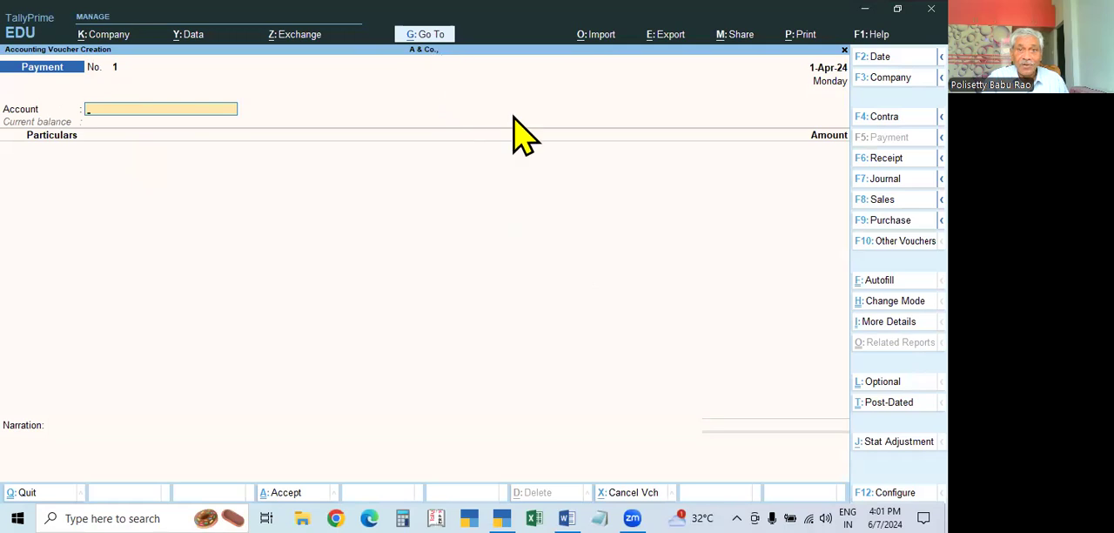
pyautogui.press('Escape')
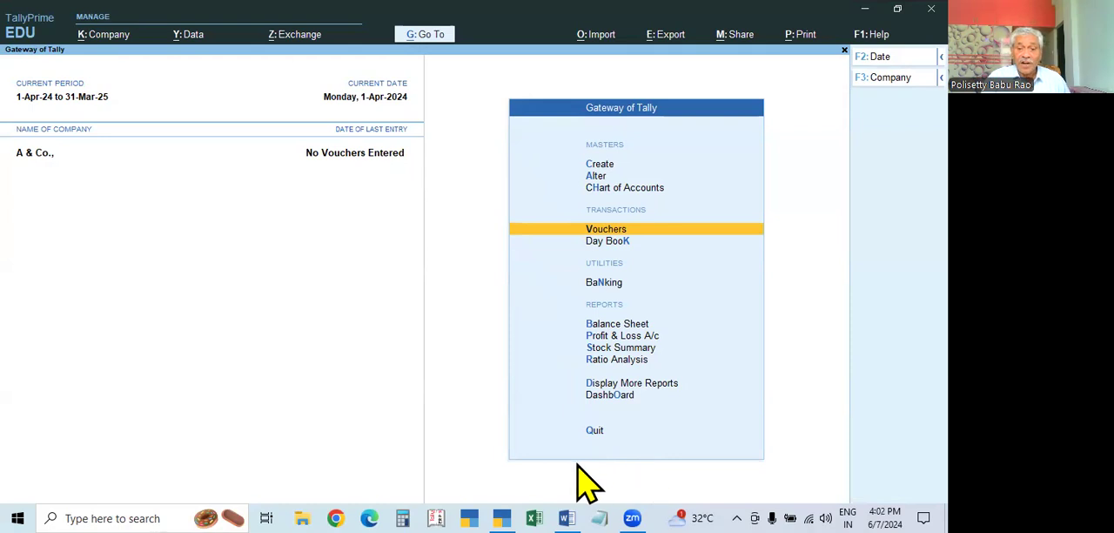
pyautogui.click(566, 518)
pyautogui.scroll(-1, 367, 442)
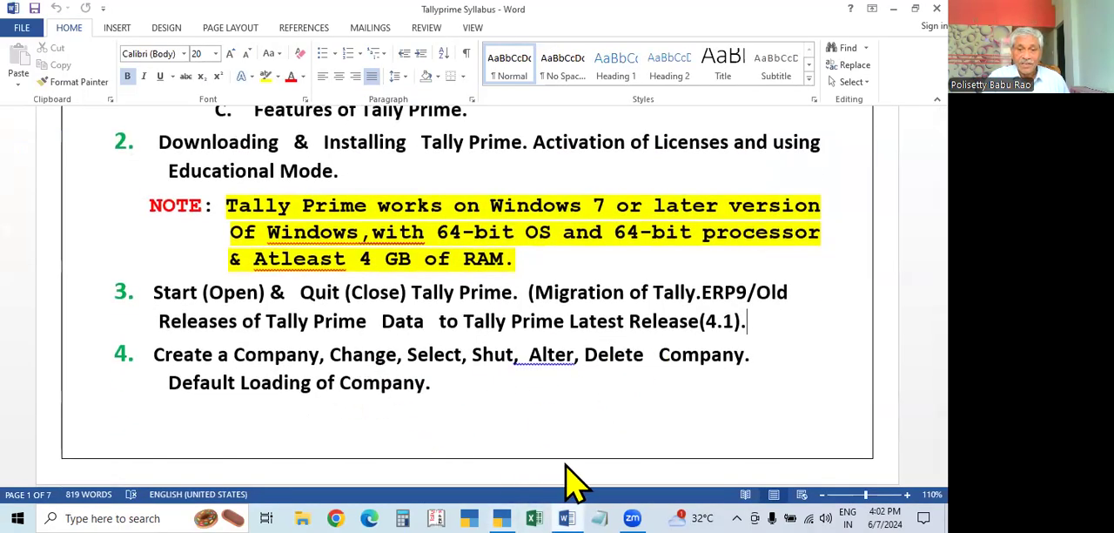
# Return to TallyPrime and load X & Co. from the company list alongside the open A & Co
pyautogui.hotkey('alt', 'Tab')
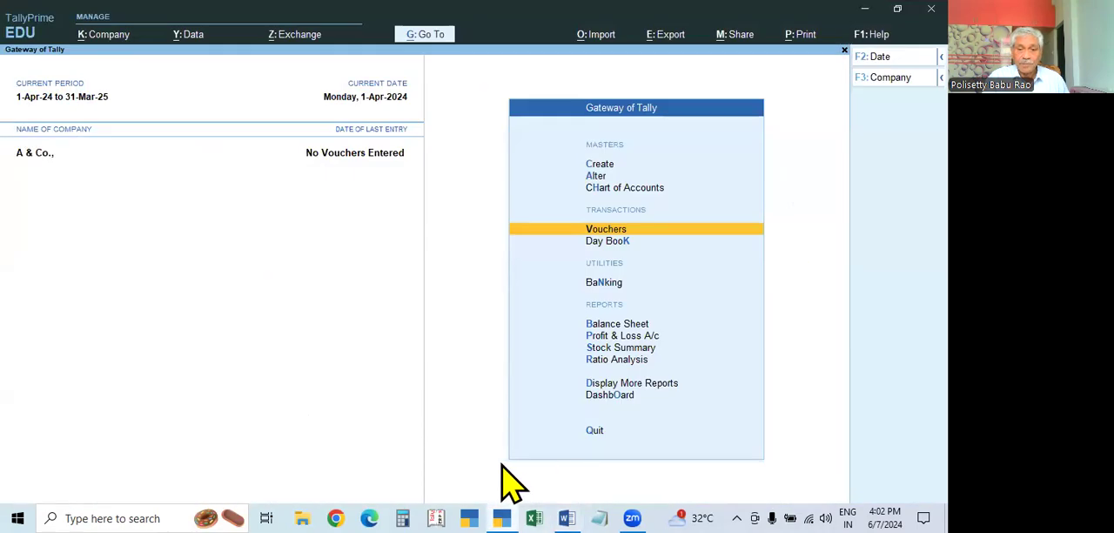
pyautogui.press('super+d')
pyautogui.press('super+d')
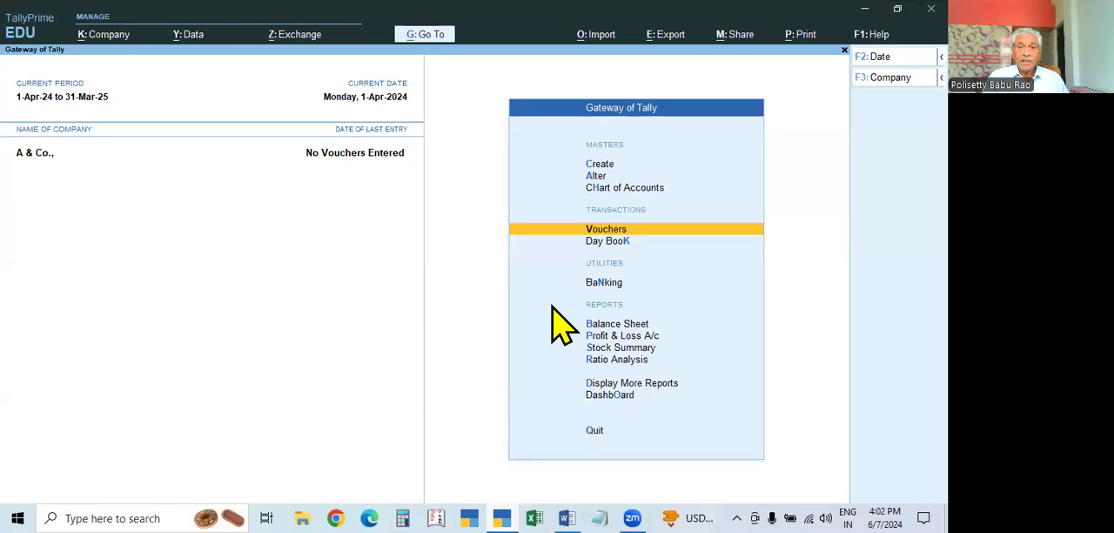
pyautogui.press('F3')
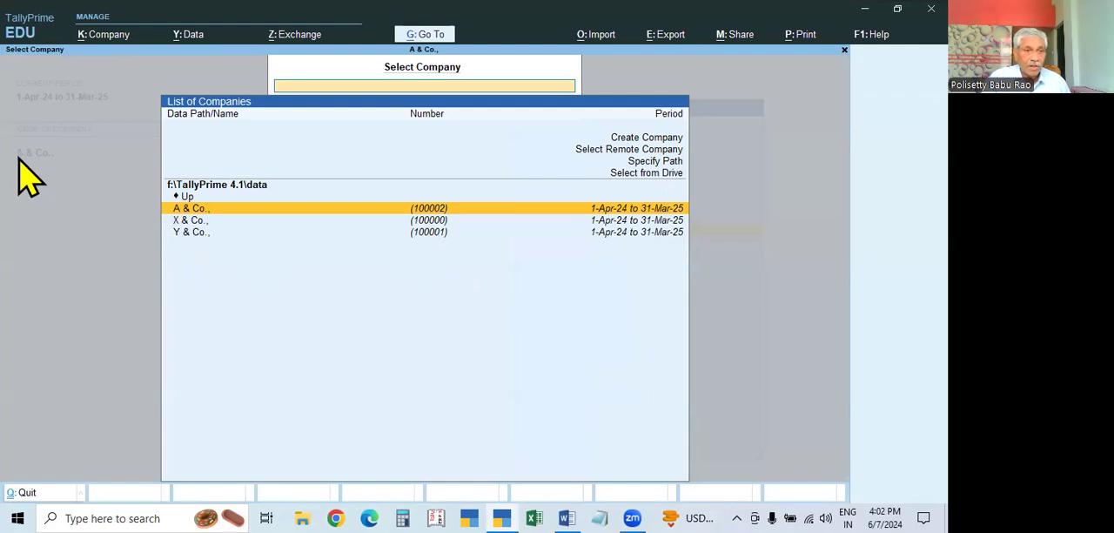
pyautogui.click(429, 221)
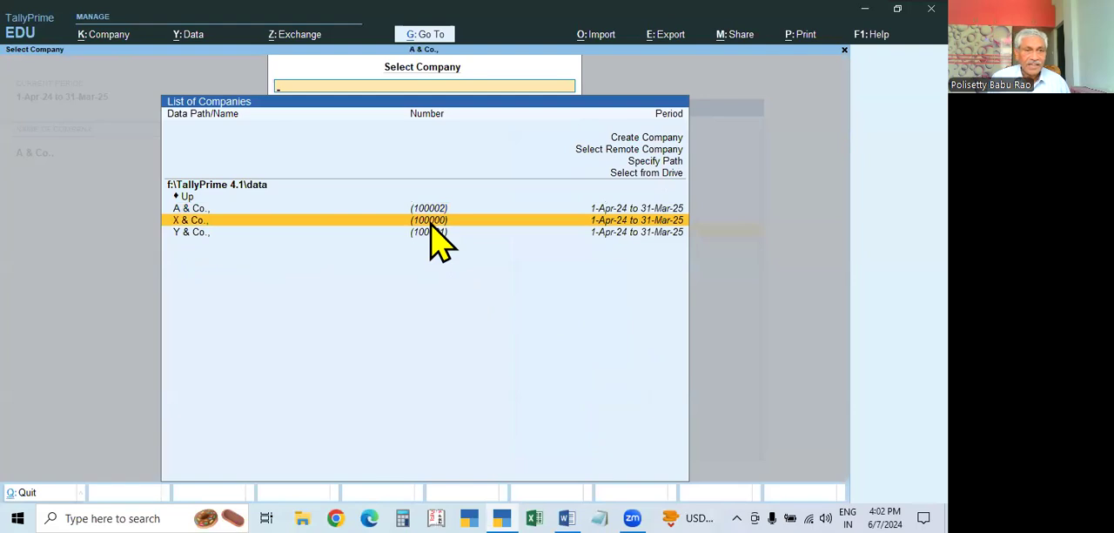
pyautogui.click(431, 222)
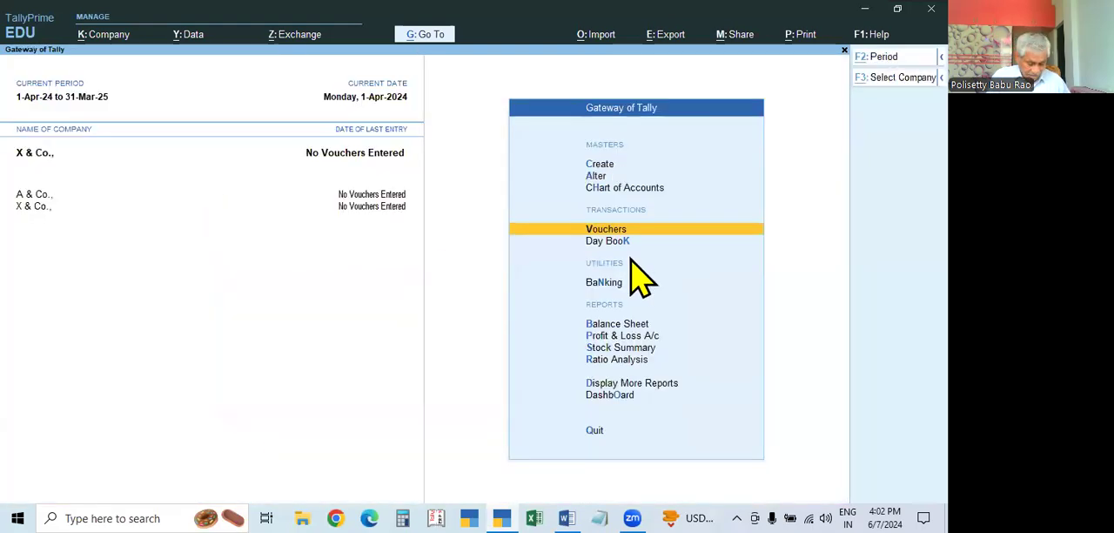
# Load Y & Co. from the company list as an additional open company beside A & Co. and X & Co
pyautogui.press('F3')
pyautogui.press('Down')
pyautogui.press('Down')
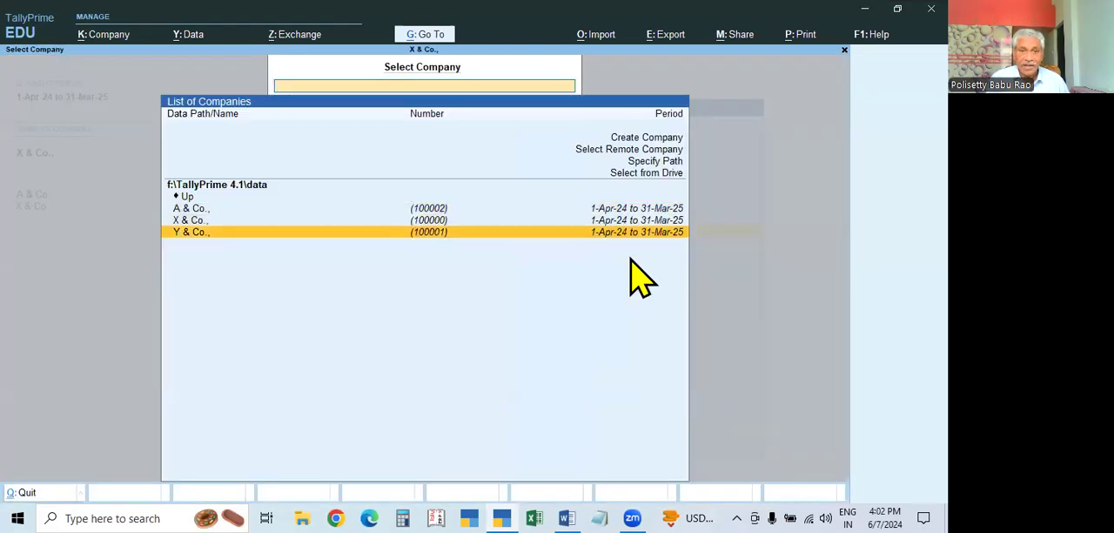
pyautogui.press('Return')
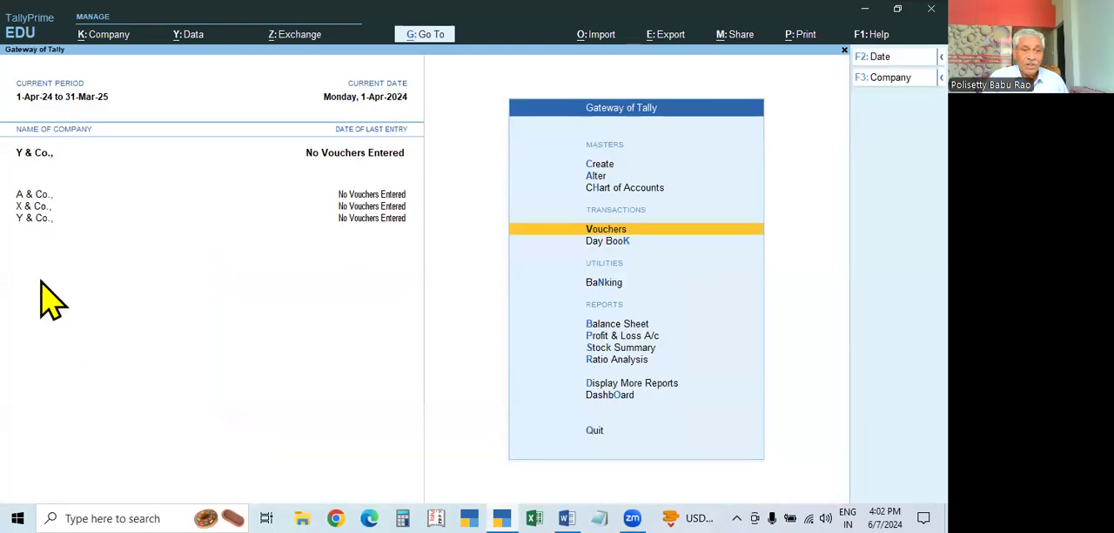